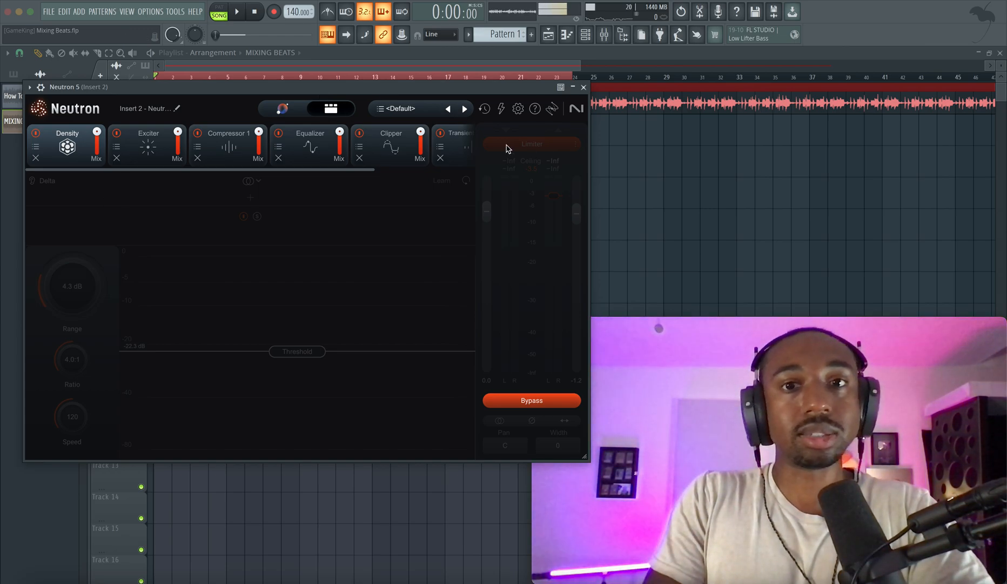
Play the MIXING BEATS audio with Neutron bypassed and turn Bypass off to compare the processed sound
key(space)
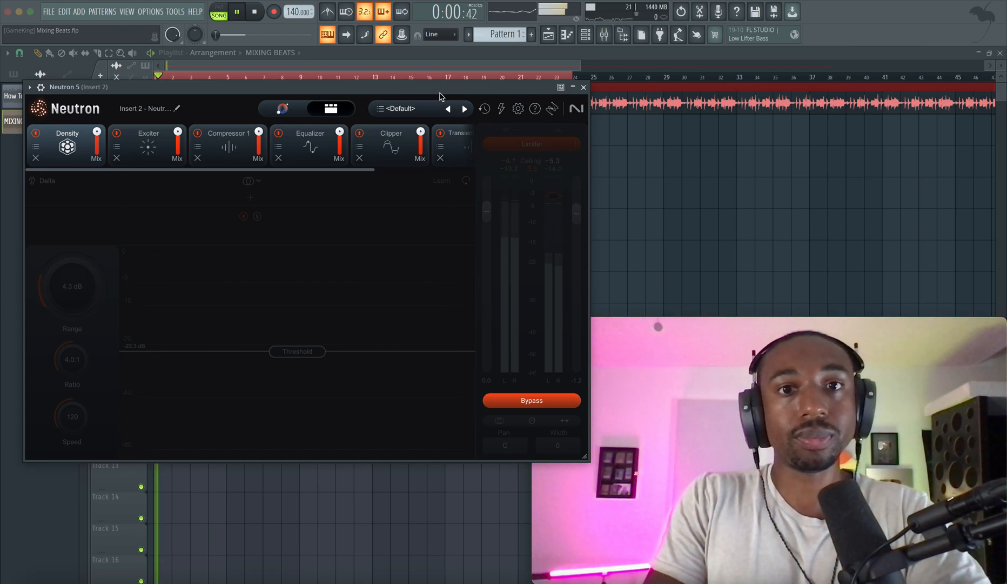
drag(413, 92, 402, 134)
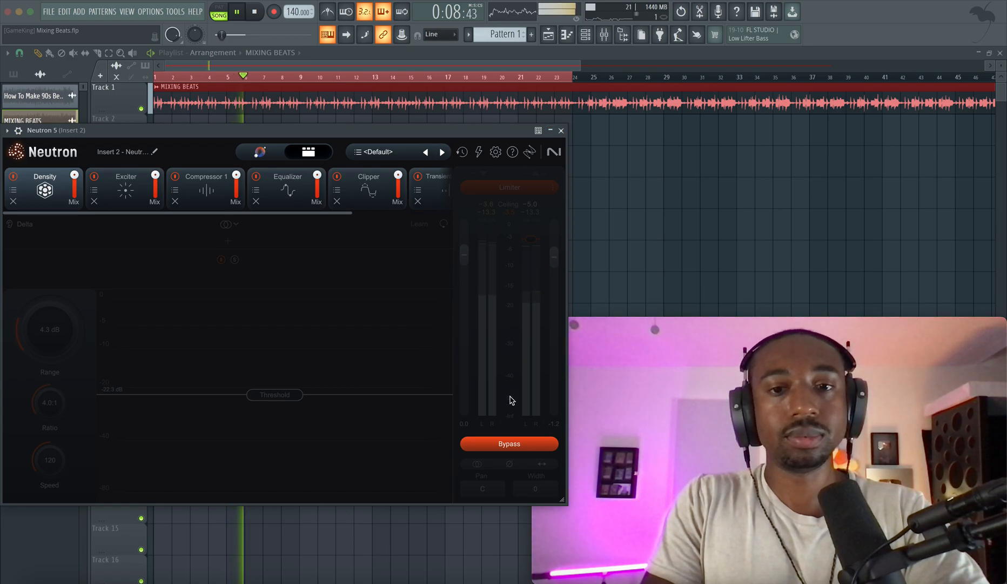
click(507, 444)
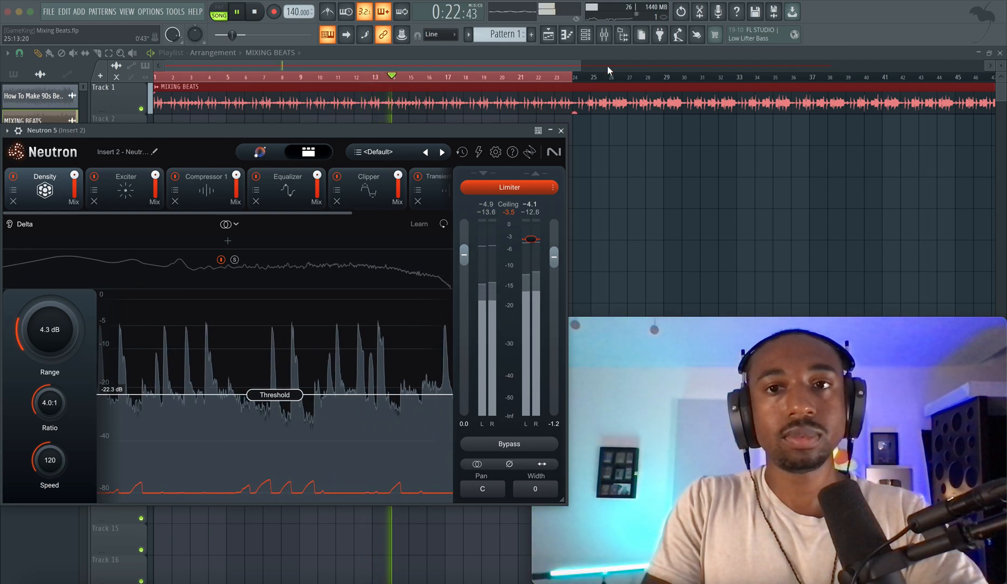
key(space)
Reopen Neutron 5 from mixer Insert 2 and load its <Default> global preset
click(288, 283)
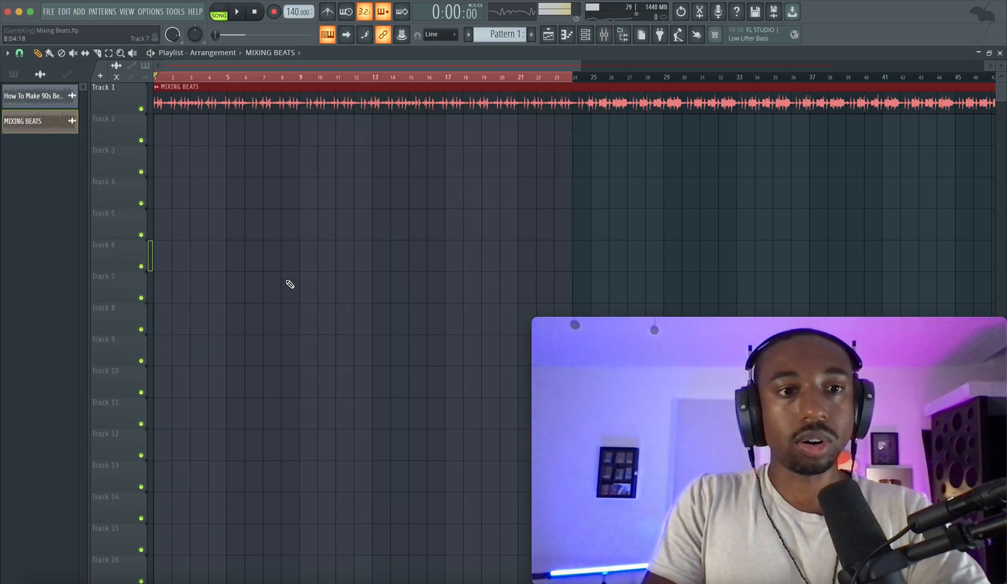
click(606, 36)
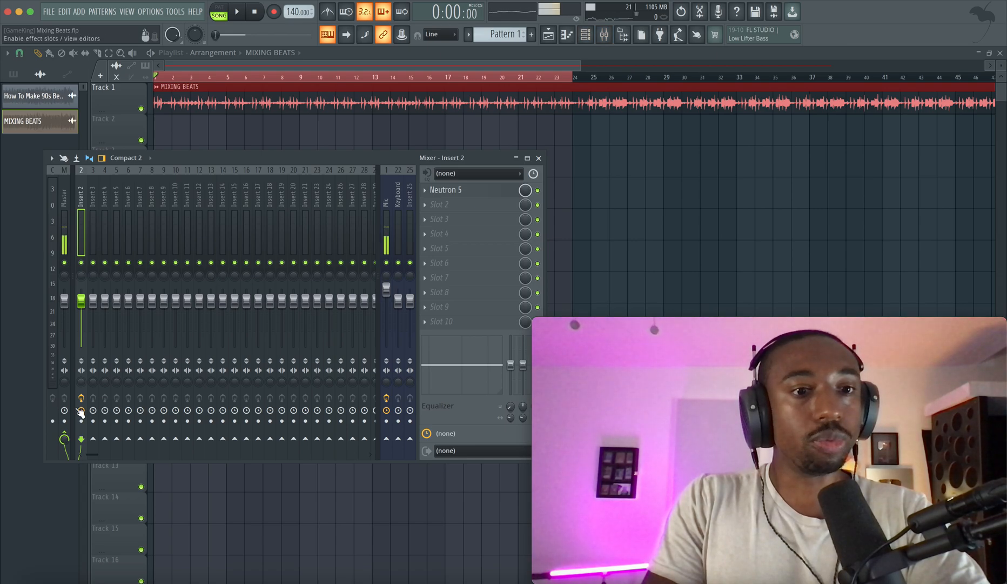
click(468, 193)
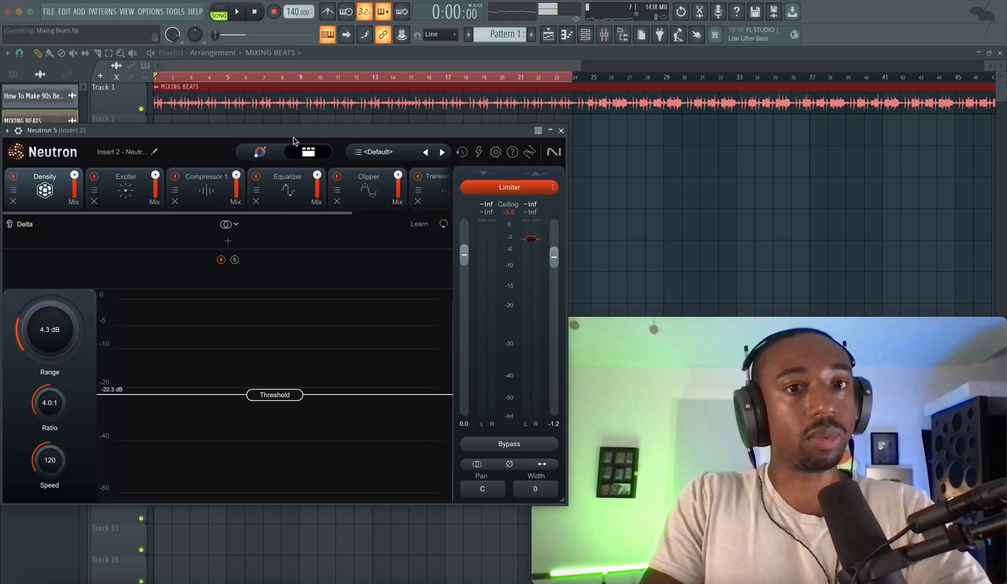
drag(292, 129, 341, 125)
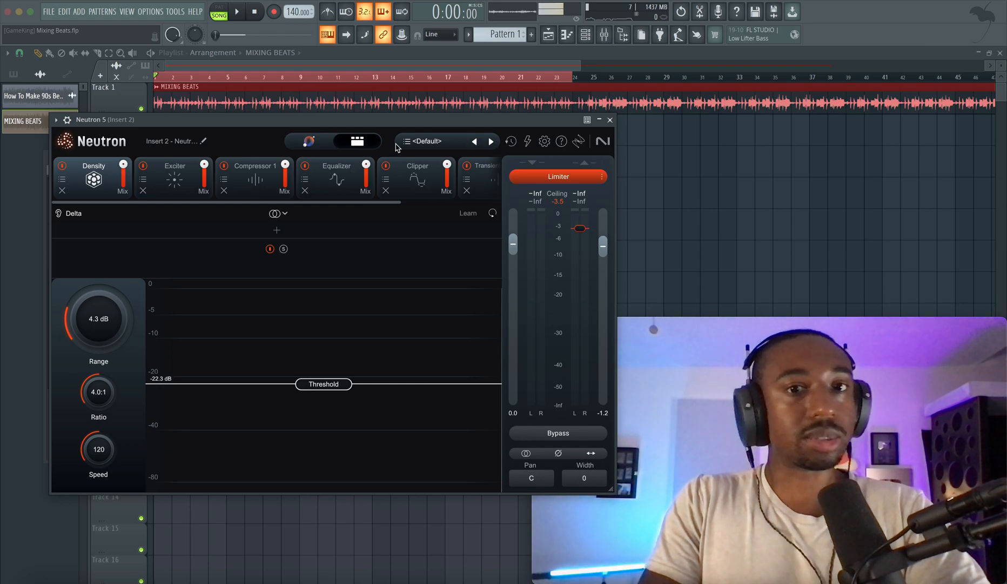
click(422, 141)
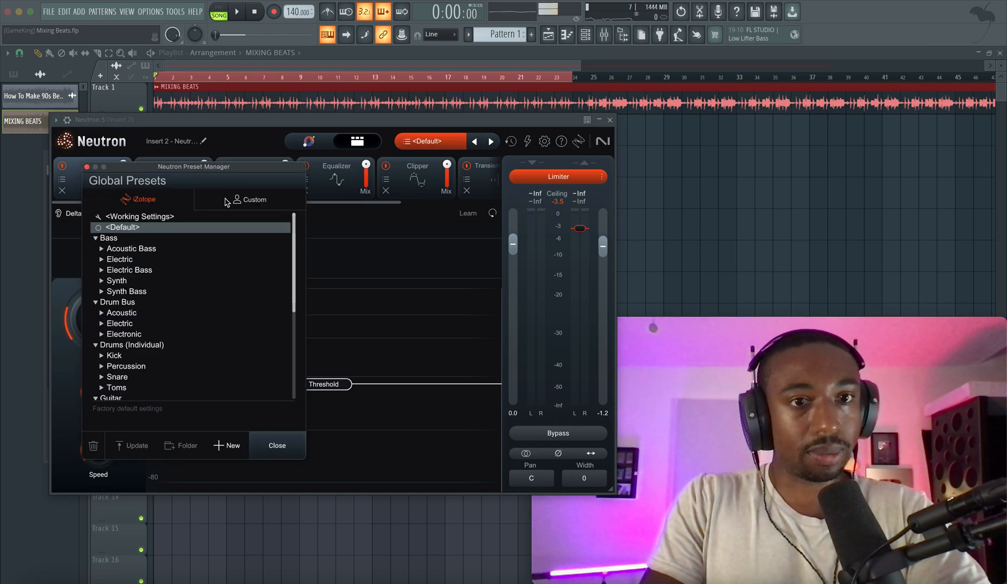
click(156, 227)
click(279, 446)
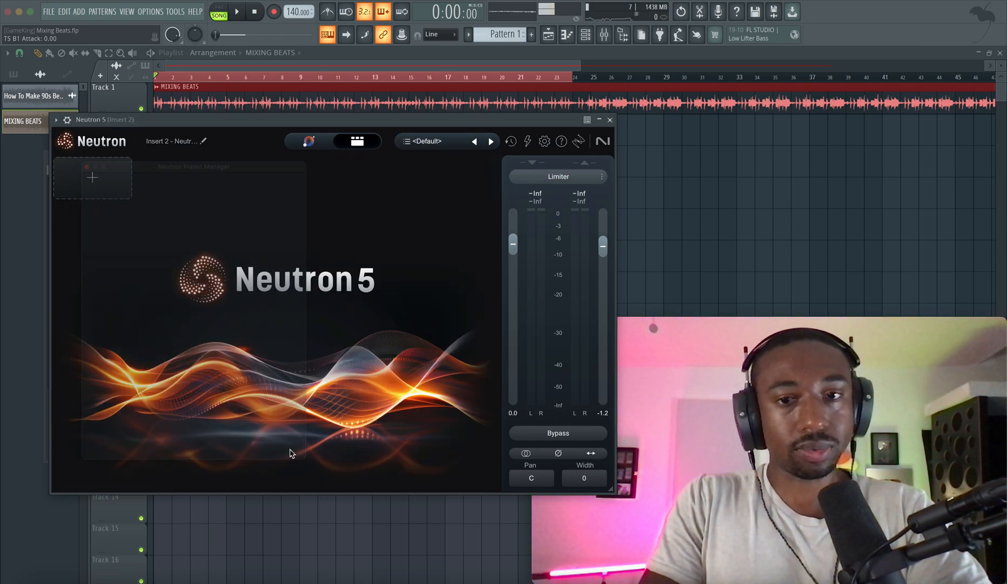
Arm mixer Insert 2 for recording and reopen its Neutron 5 effect
click(611, 120)
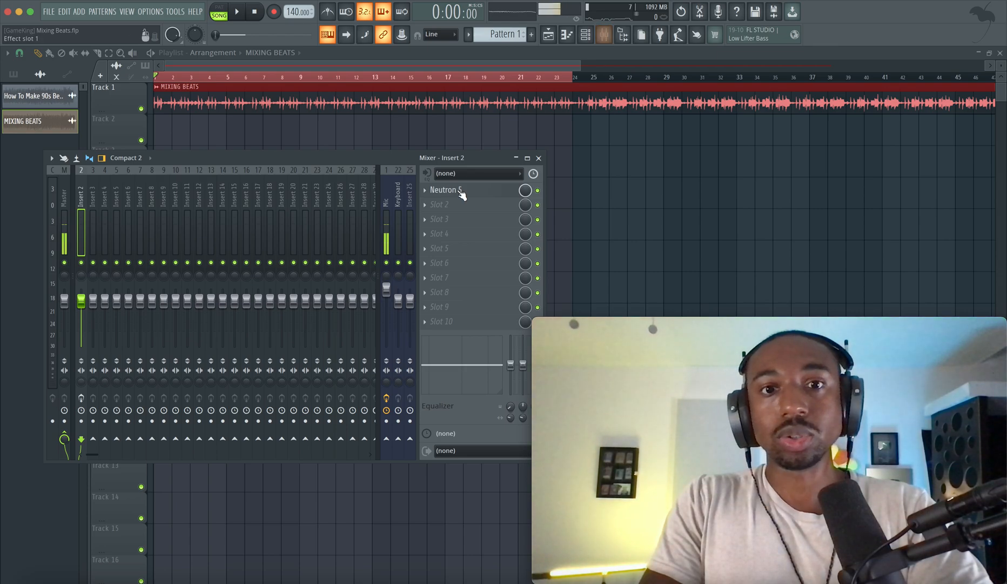
click(82, 398)
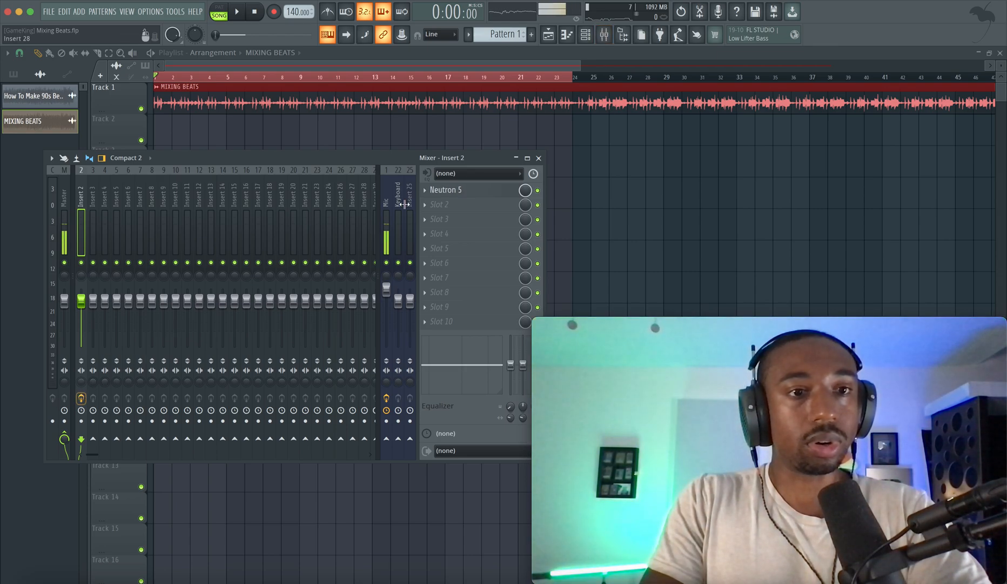
click(462, 191)
drag(210, 135, 210, 87)
Add a Density module to the empty Neutron chain and lower its threshold to about -20.6 dB, checking it against playback
click(108, 144)
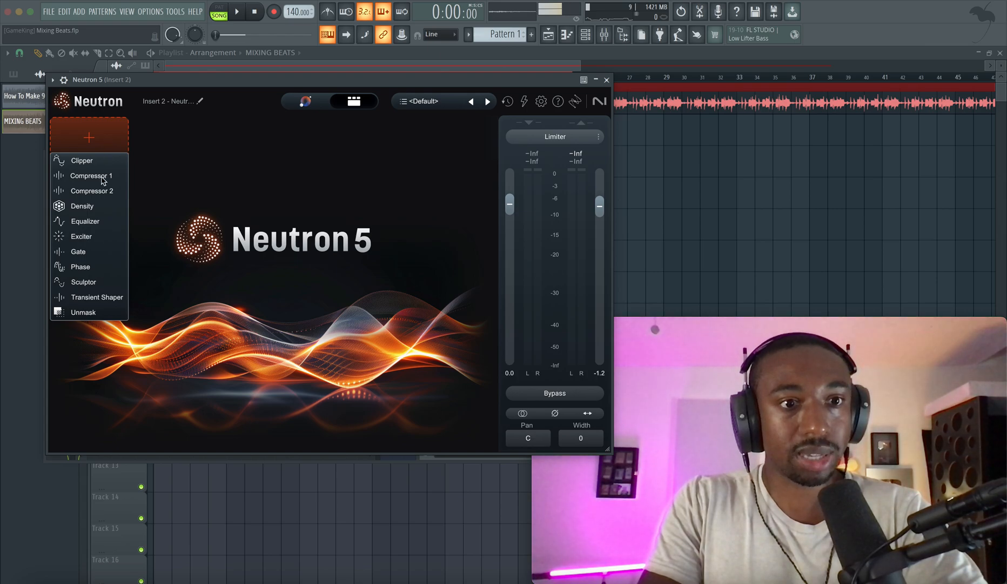
click(82, 206)
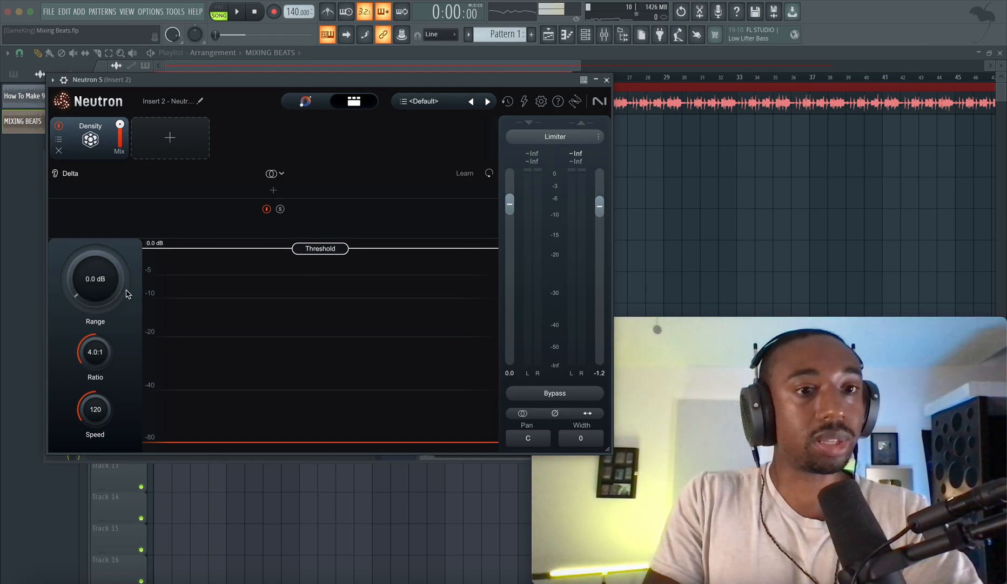
drag(315, 249, 297, 344)
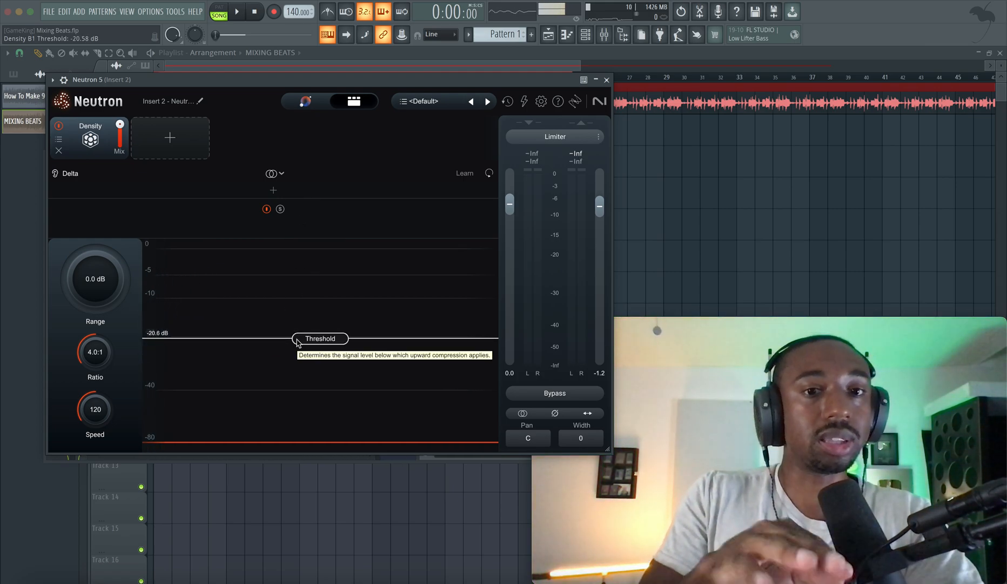
key(space)
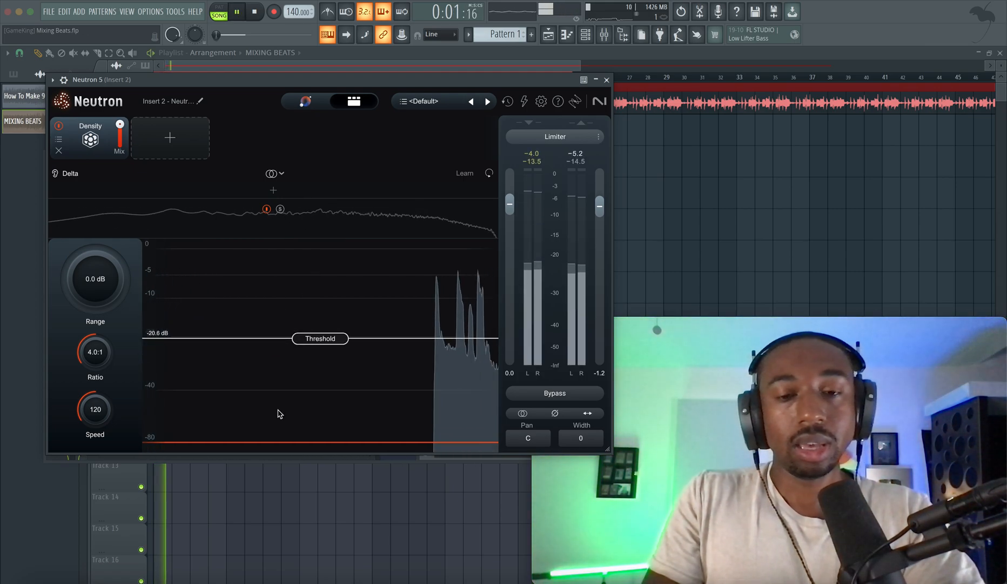
key(space)
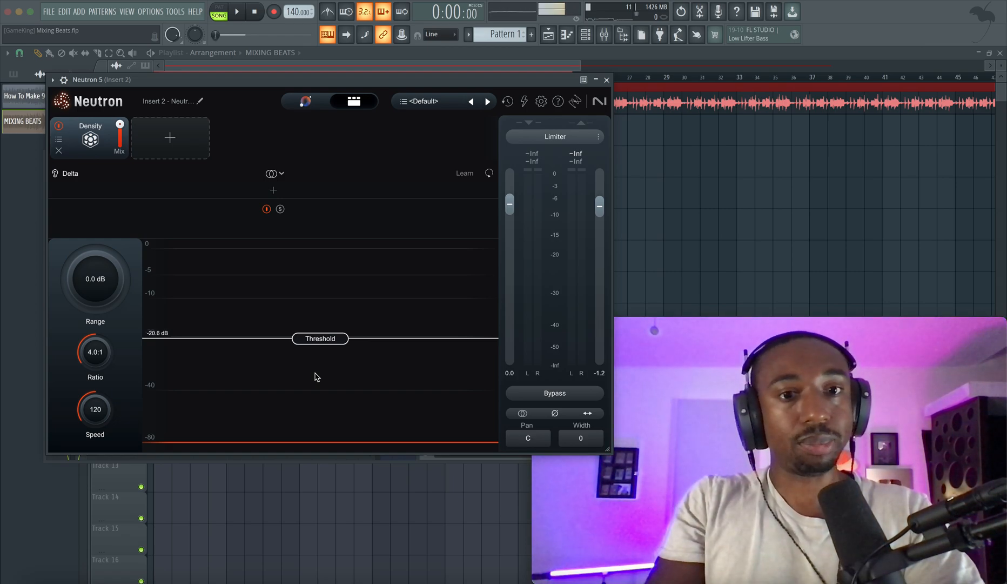
key(space)
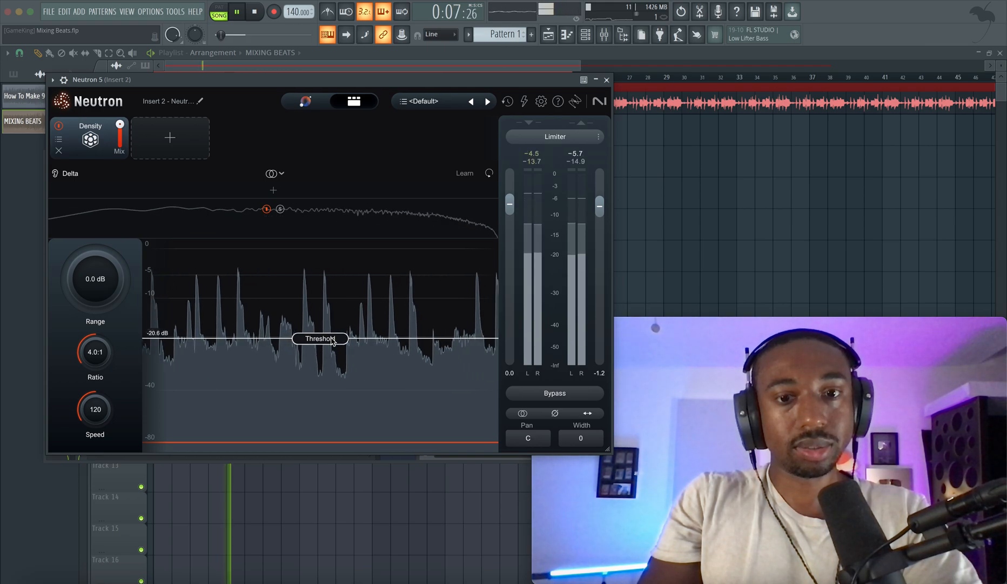
key(space)
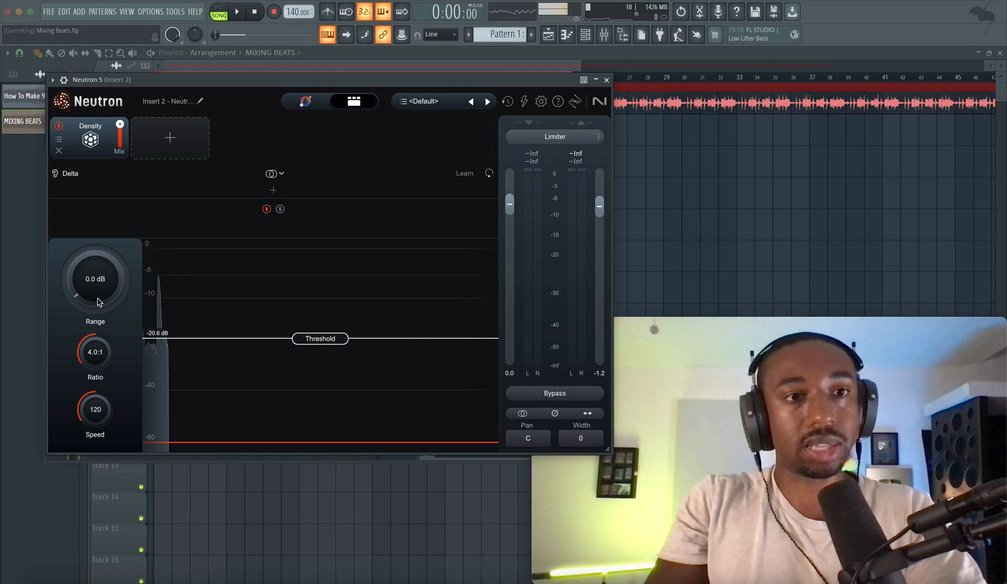
Try high and moderate Density range amounts during playback and set the range to 3.0 dB
key(space)
drag(98, 301, 107, 249)
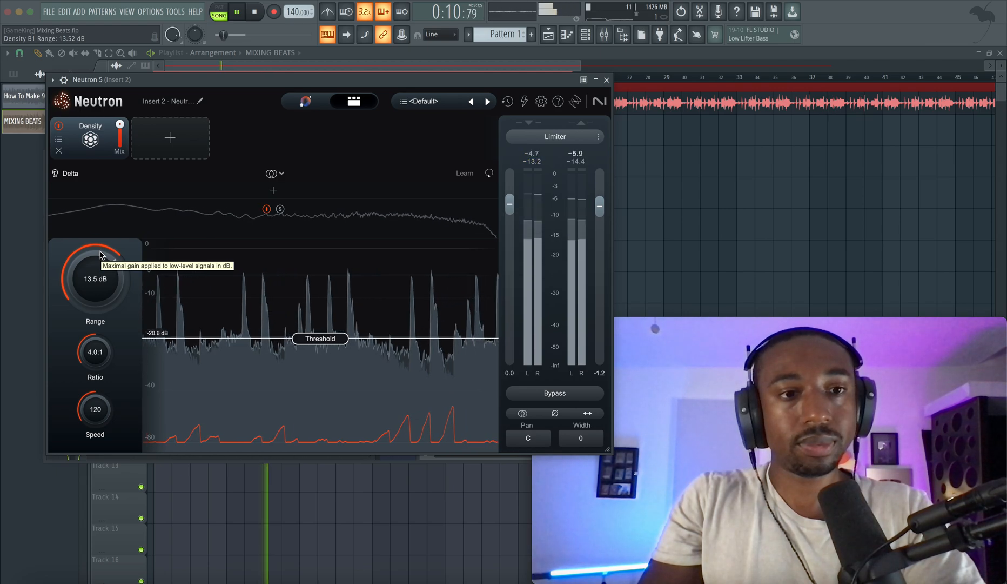
drag(100, 256, 94, 331)
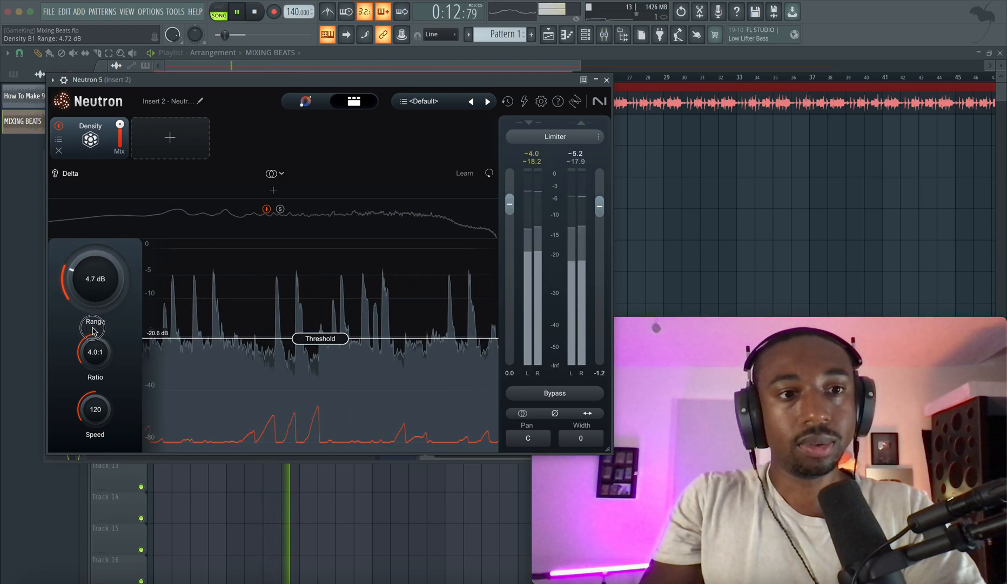
double_click(99, 277)
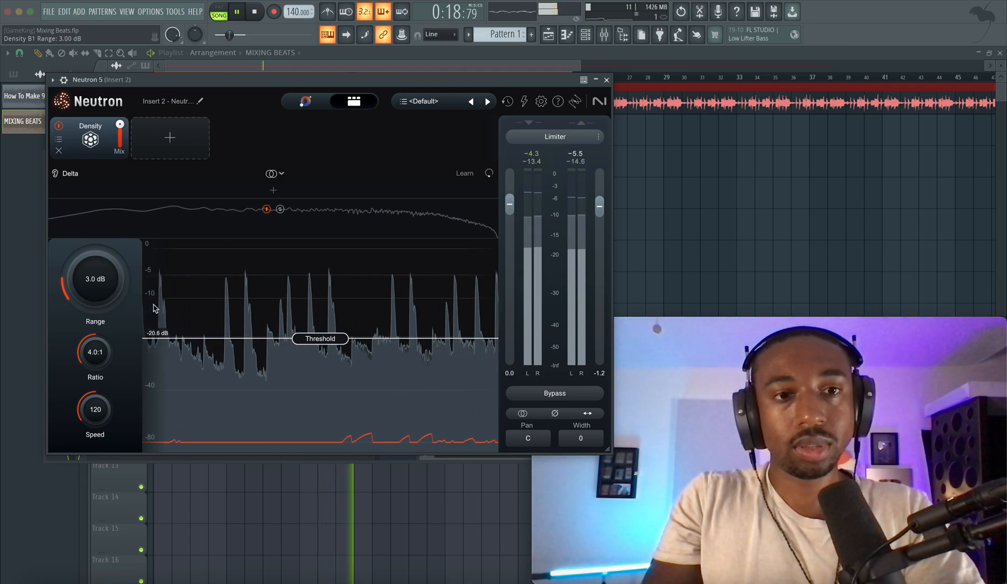
key(space)
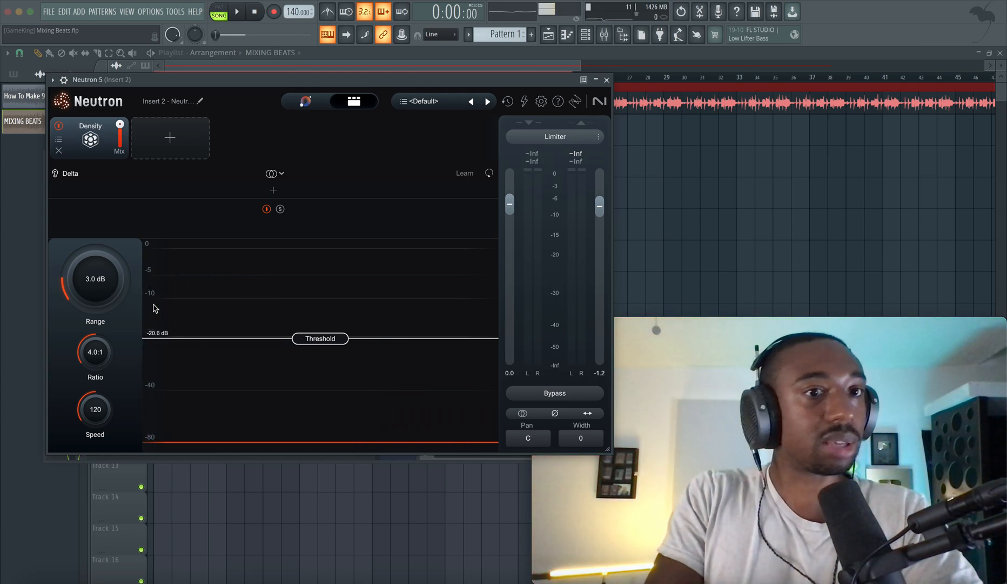
Add an Exciter module after Density and move its harmonic blend fully to Tube
click(176, 145)
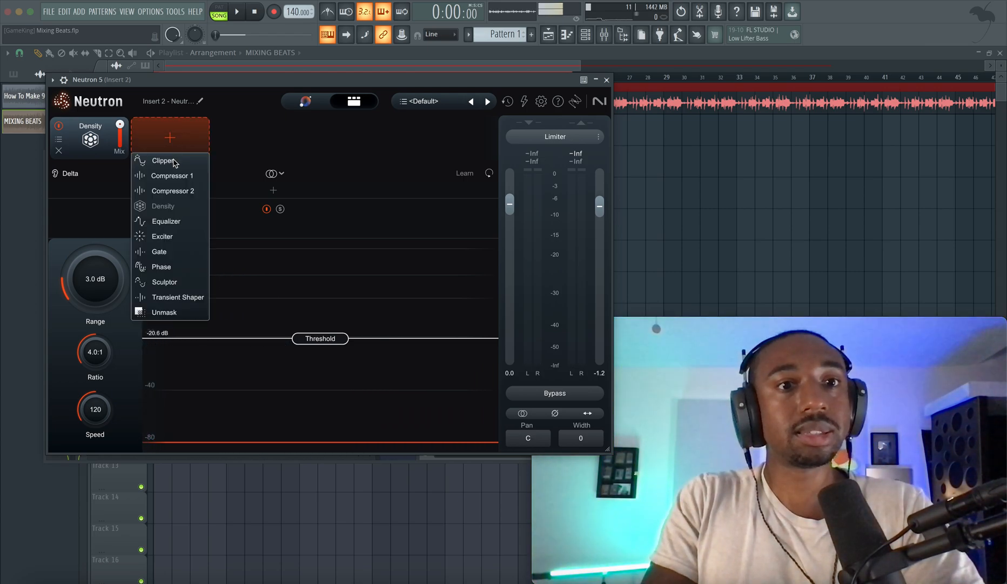
click(162, 237)
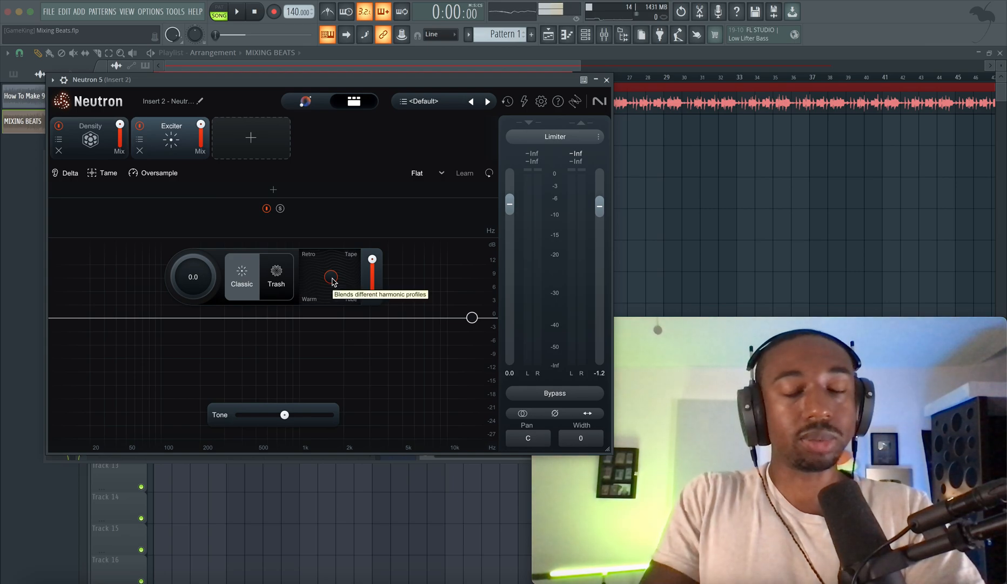
drag(331, 279, 378, 328)
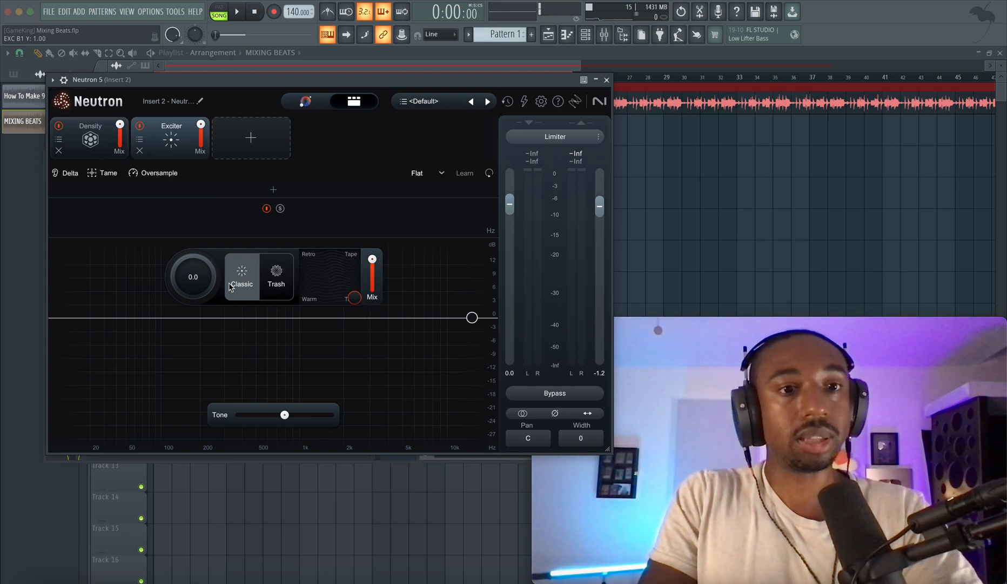
Set the Exciter's drive to about 8.4 by ear during playback and enable Oversample
key(space)
drag(193, 273, 231, 221)
key(space)
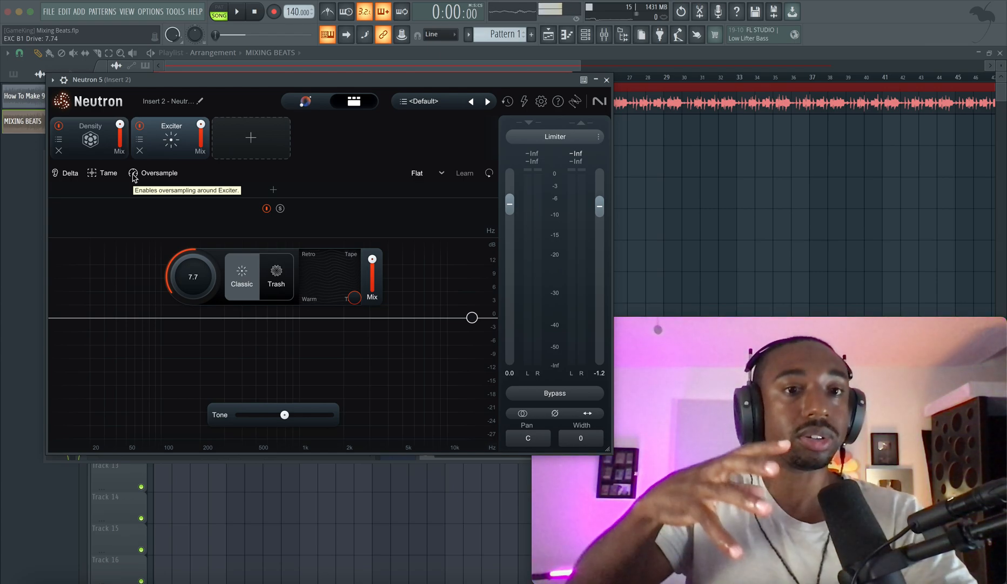
click(133, 174)
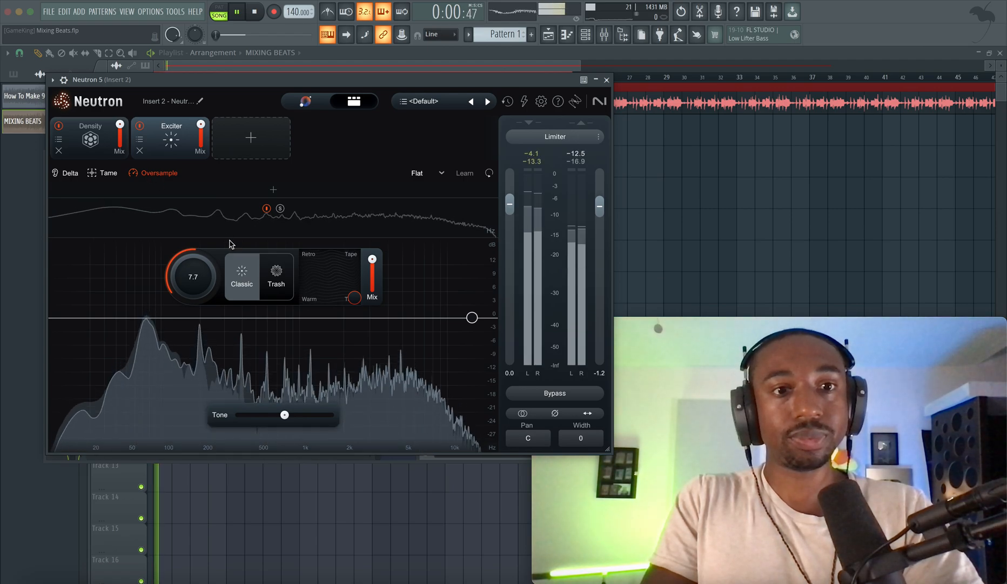
mouse_move(194, 277)
mouse_down()
mouse_move(198, 254)
mouse_move(193, 275)
mouse_up()
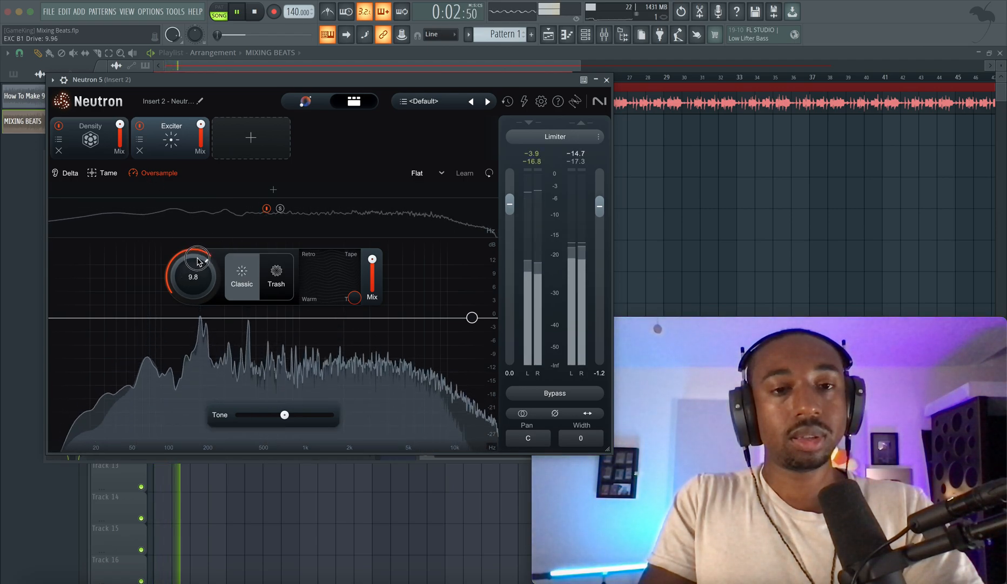
key(space)
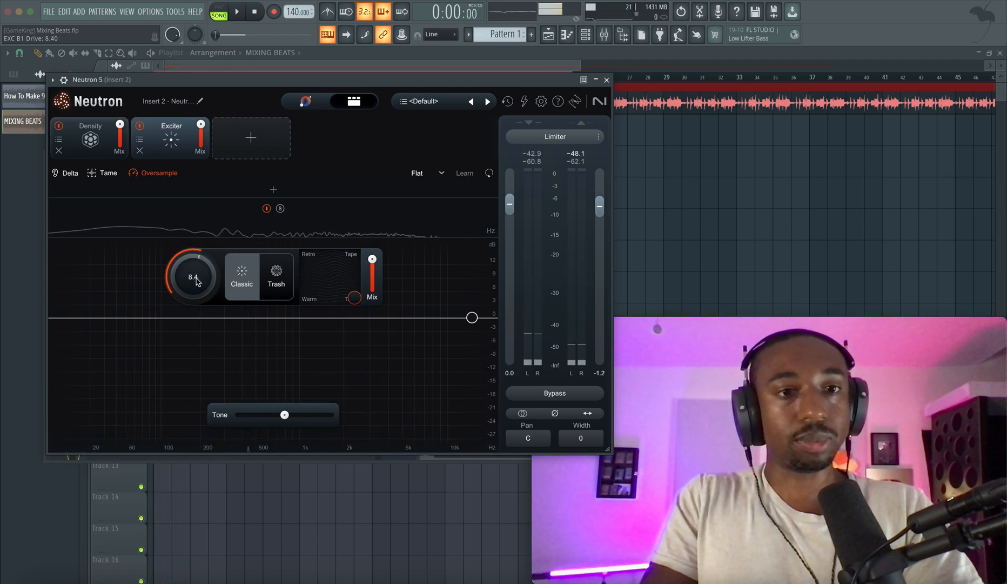
Audition the Exciter's Tape and Retro profiles during playback and set the harmonic blend to Warm
key(space)
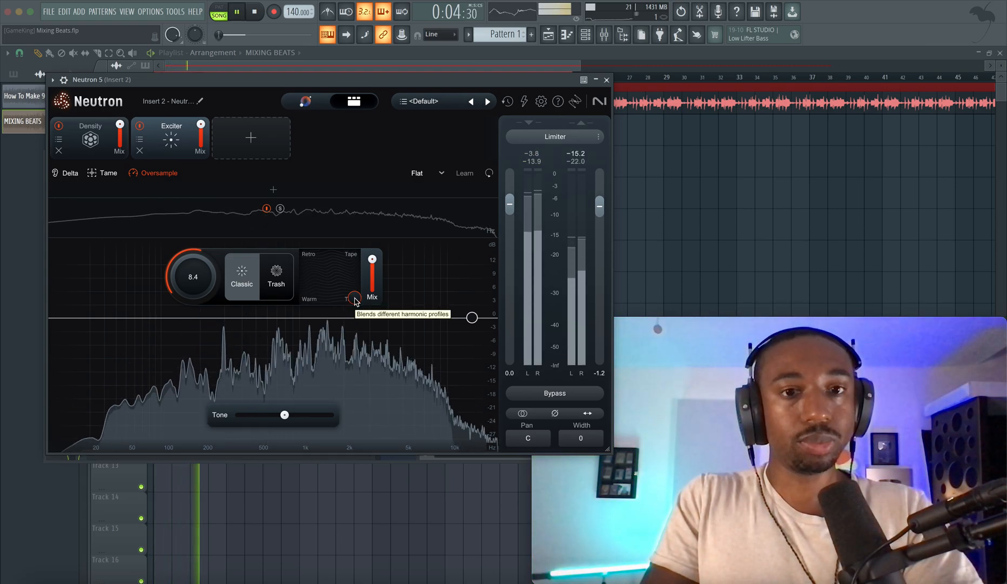
drag(355, 301, 355, 293)
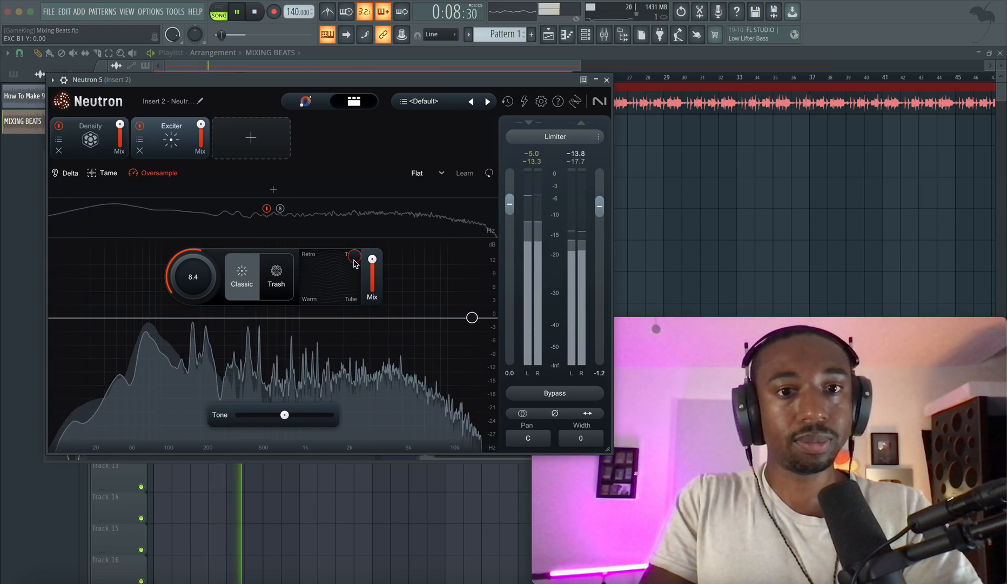
drag(356, 263, 308, 258)
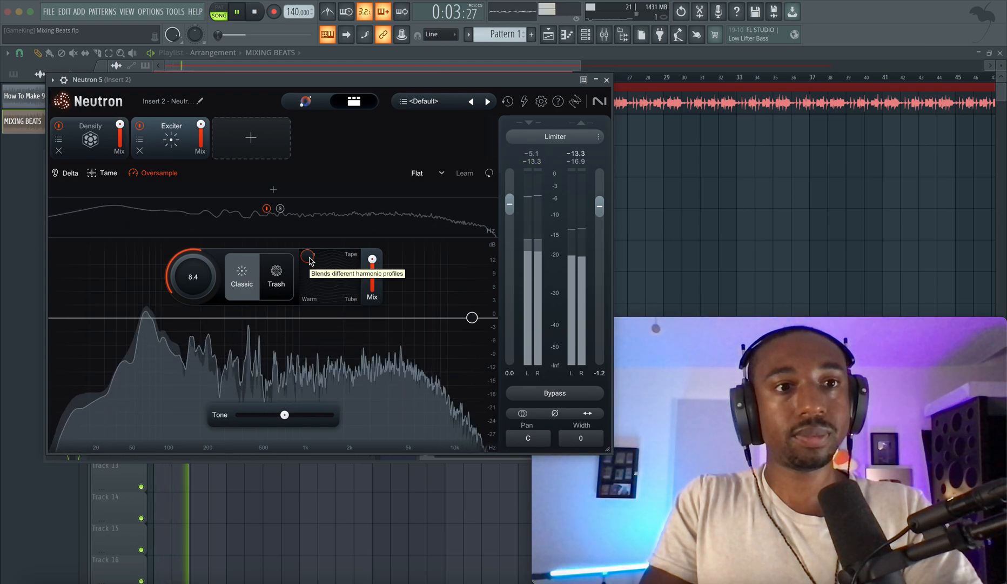
drag(309, 261, 307, 299)
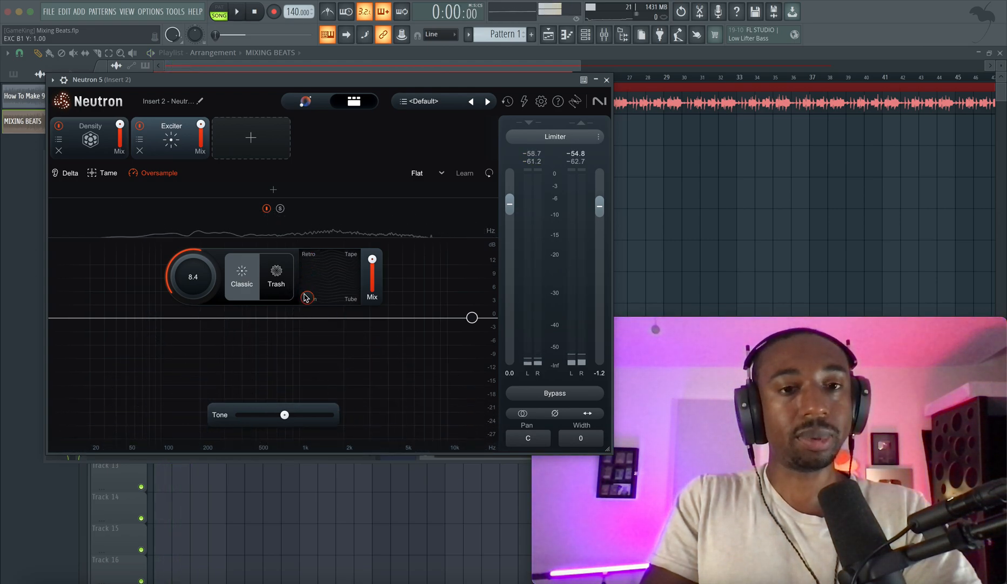
key(space)
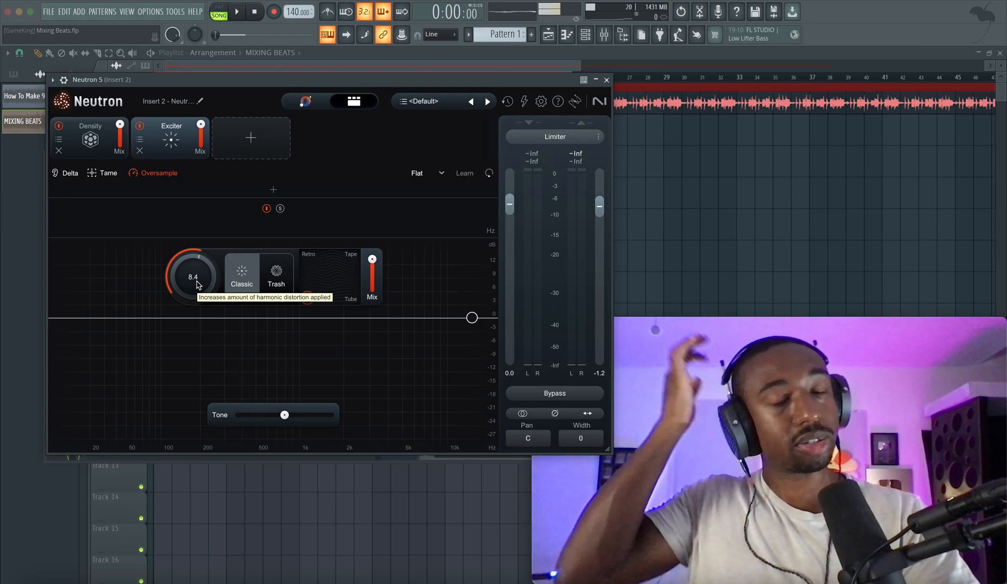
Try the Exciter's drive at 12.8 during playback and set it to about 7.6
key(space)
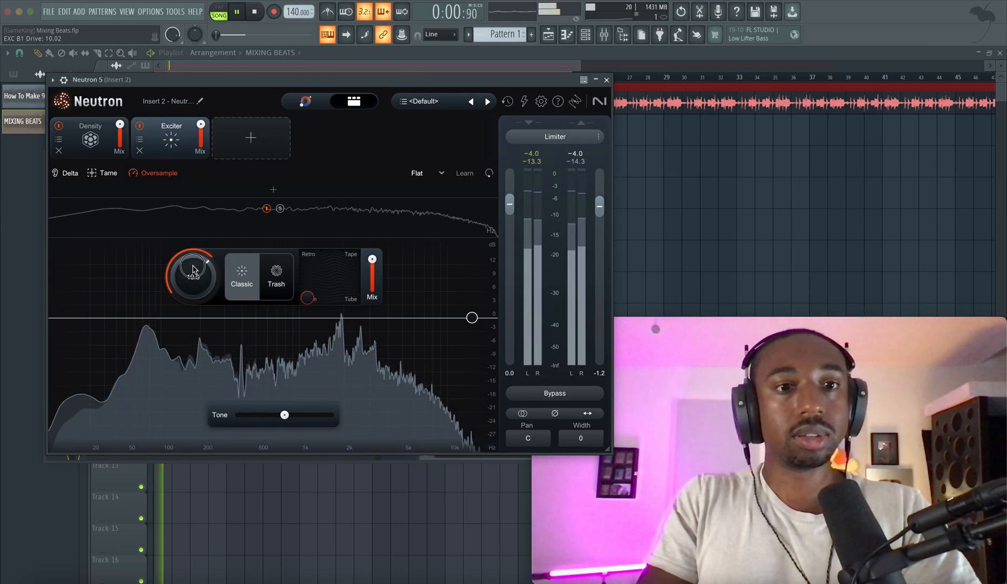
drag(209, 281, 205, 242)
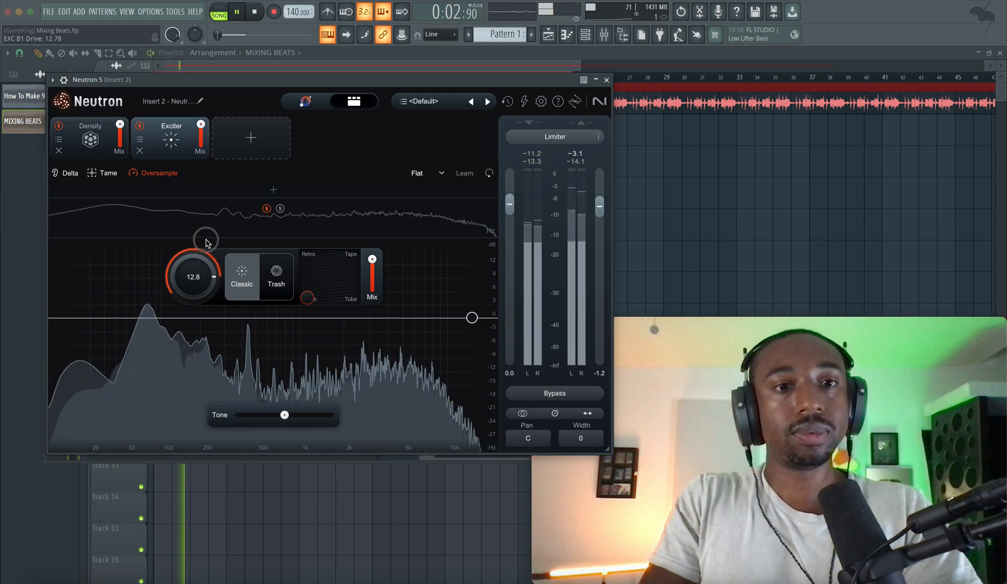
key(space)
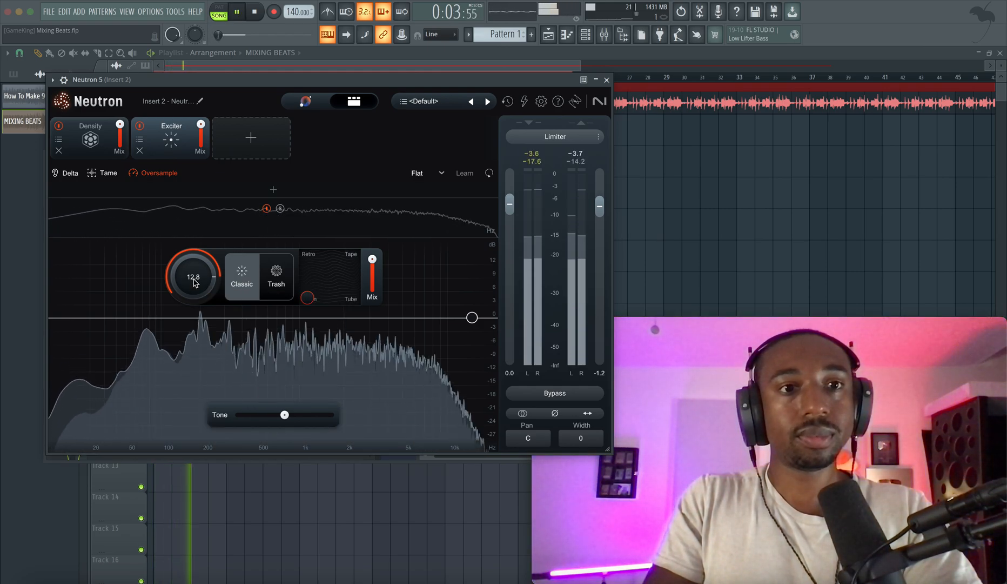
key(space)
drag(194, 282, 192, 327)
key(space)
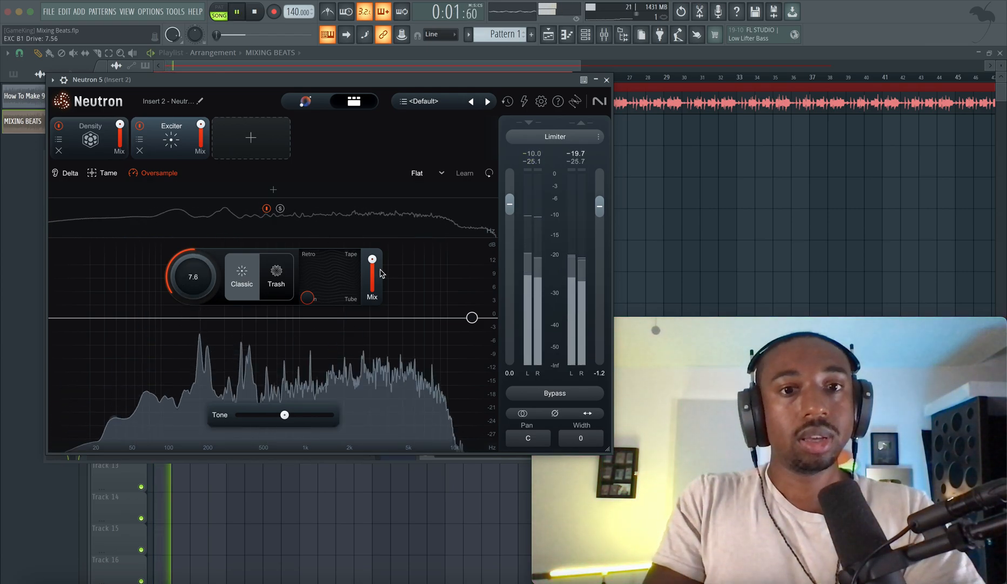
Lower the Exciter band's mix to about 42 and check it during playback
key(space)
drag(372, 260, 374, 283)
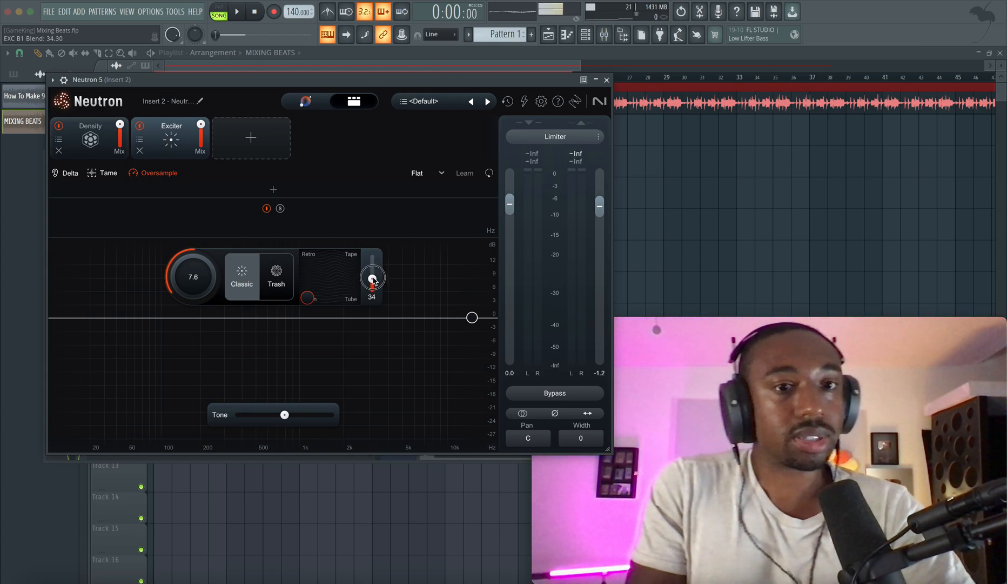
drag(373, 279, 373, 276)
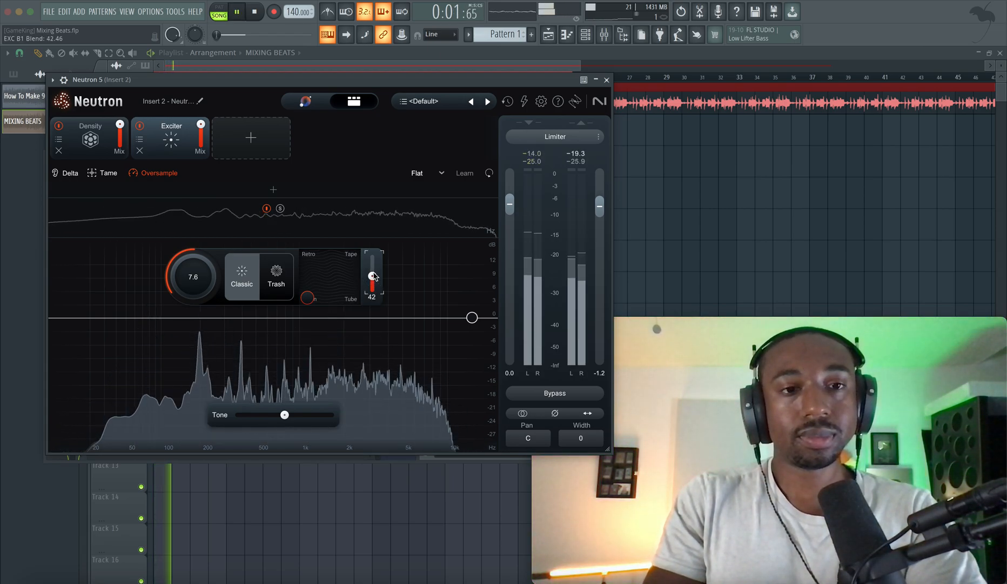
key(space)
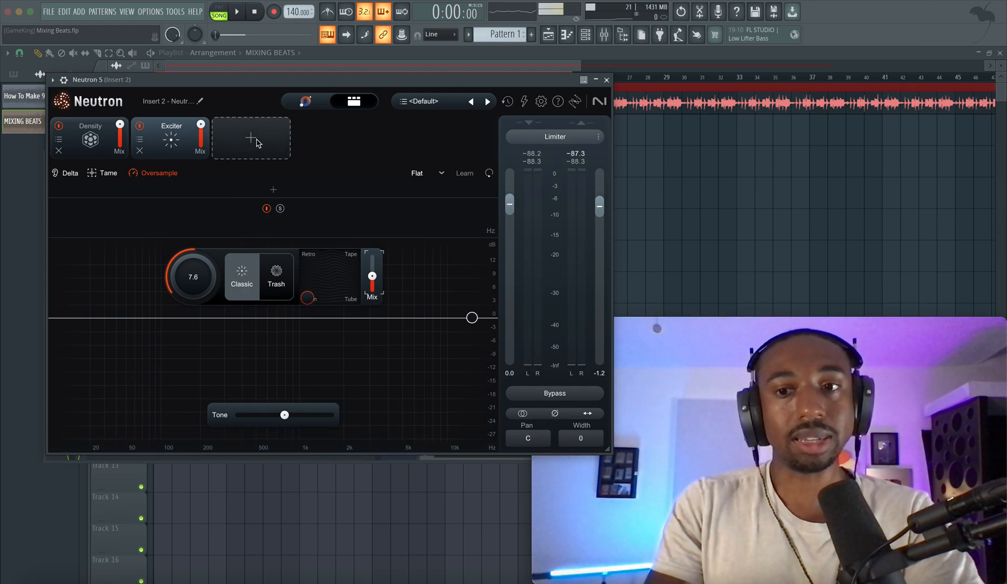
Add a Compressor 1 module after the Exciter and lower its threshold to about -7.1 dB
click(257, 142)
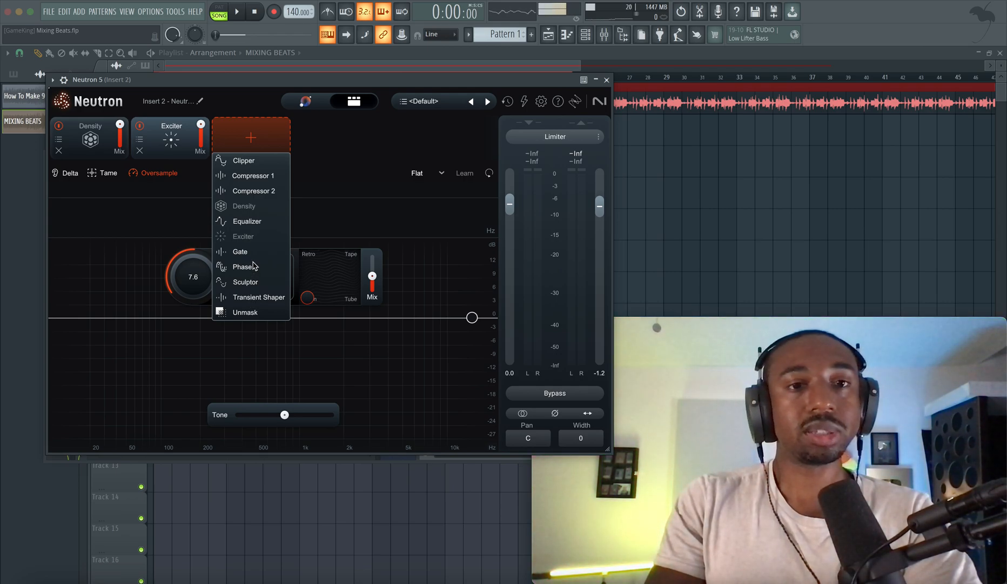
click(253, 176)
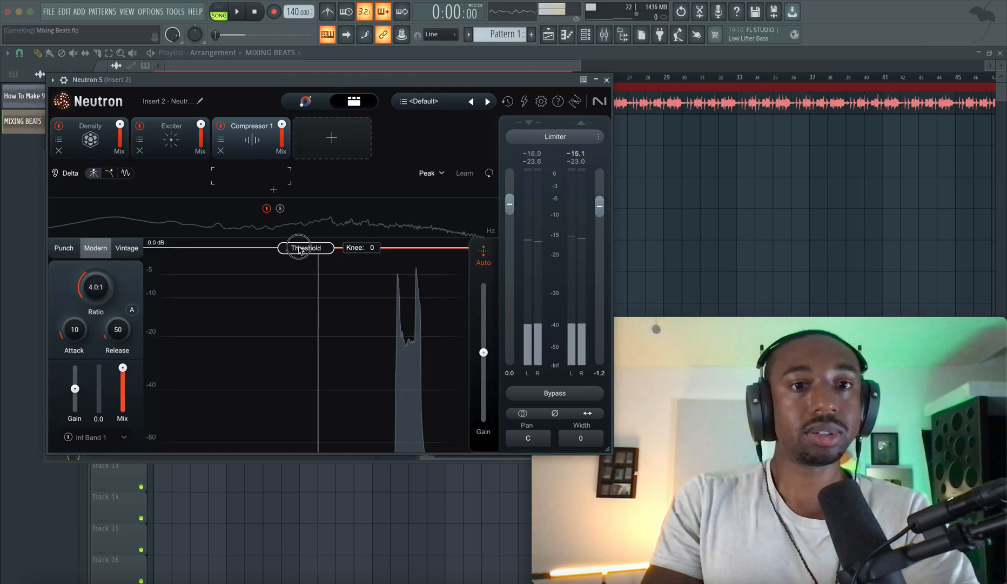
drag(297, 250, 297, 286)
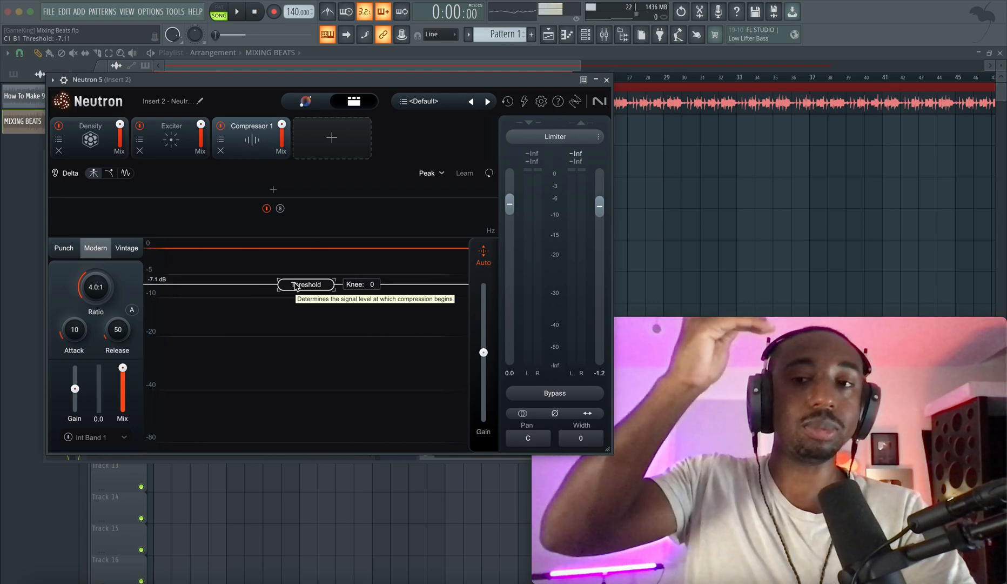
Examine the Density module's level graph against its threshold during playback
click(102, 155)
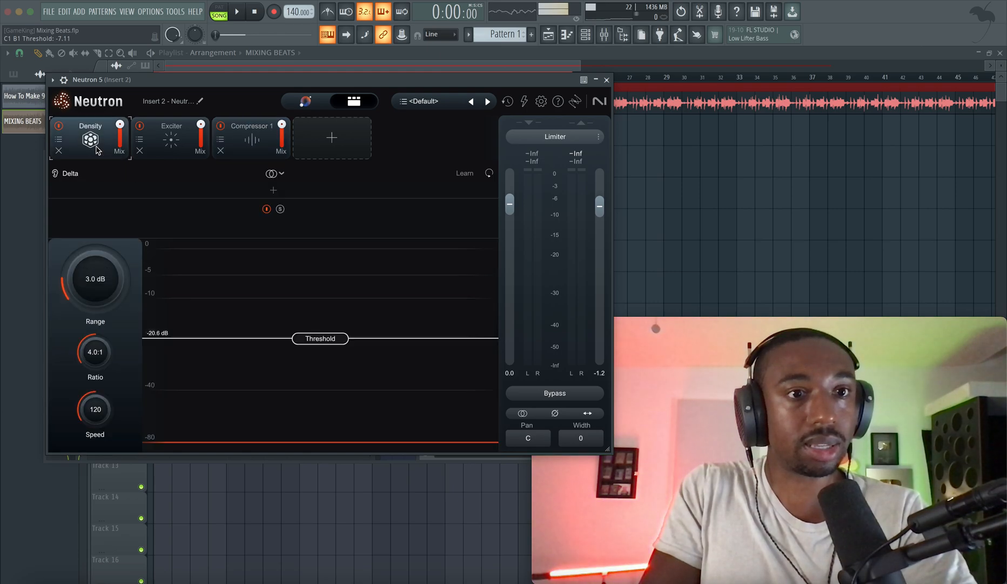
key(space)
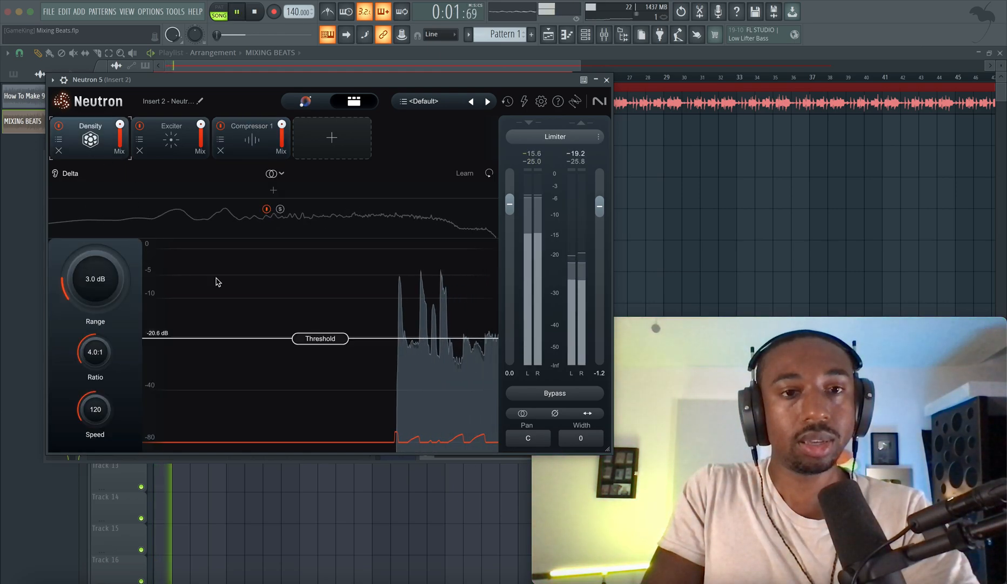
key(space)
Lower Compressor 1's threshold to about -9.2 dB during playback and audition its Delta signal
click(250, 149)
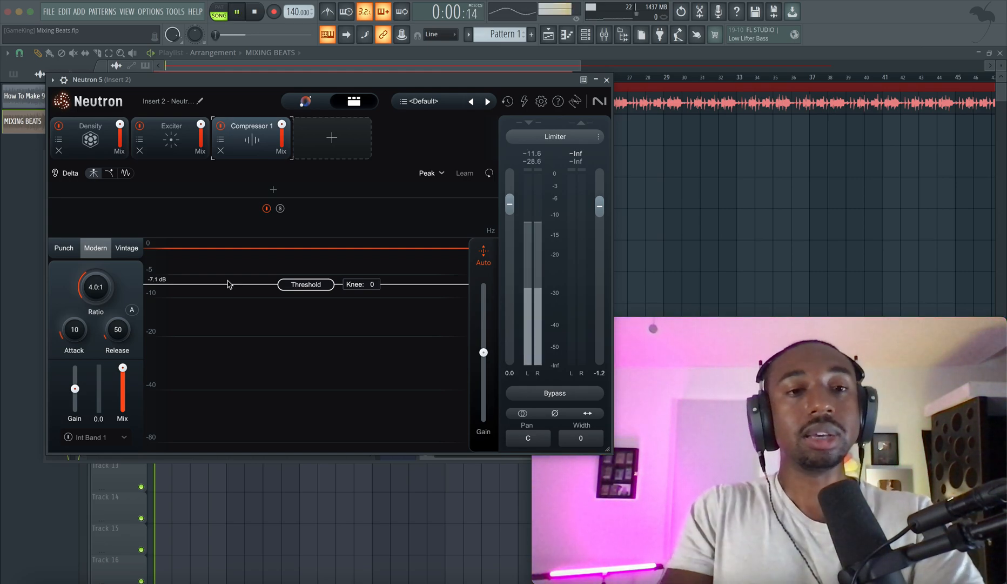
drag(304, 285, 305, 295)
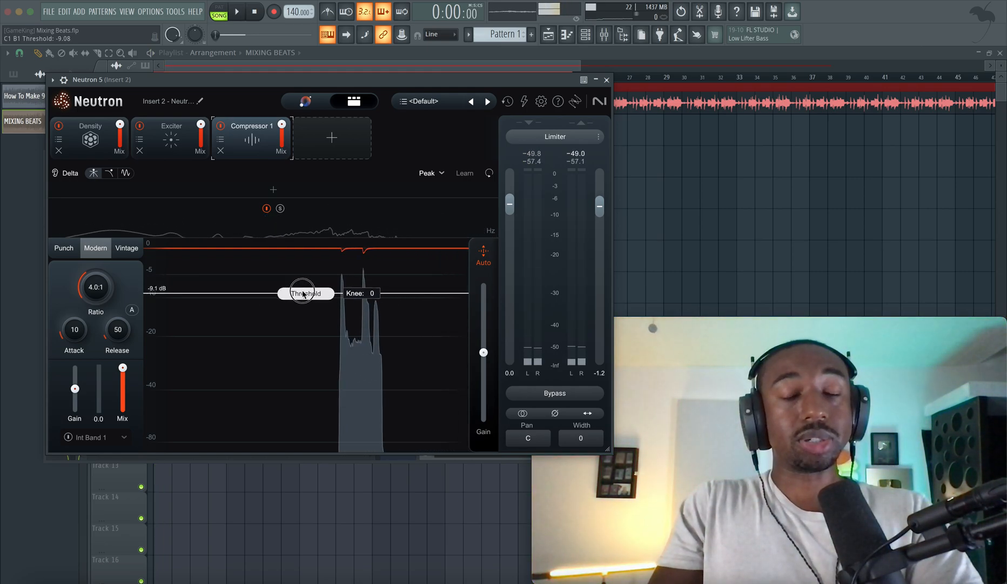
key(space)
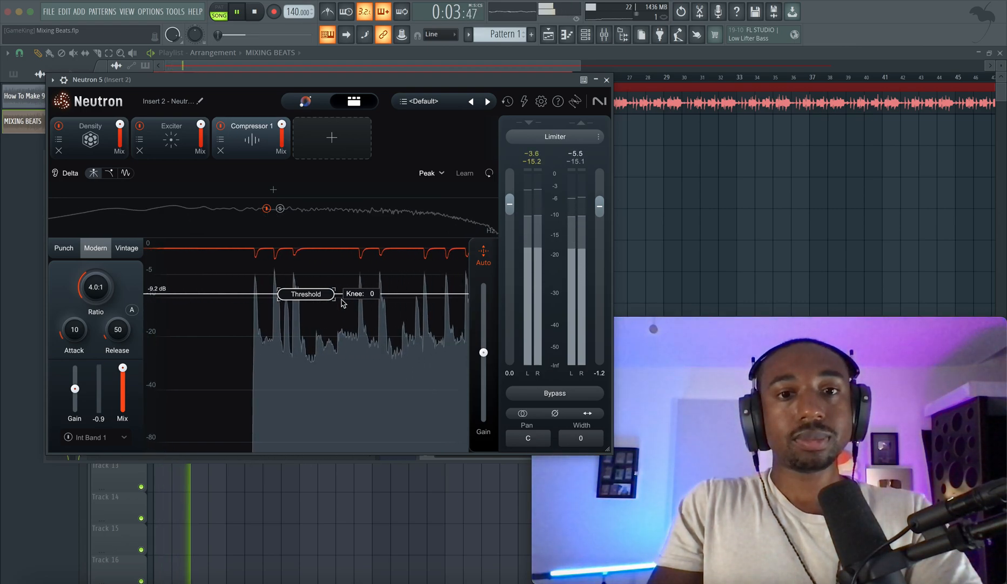
key(space)
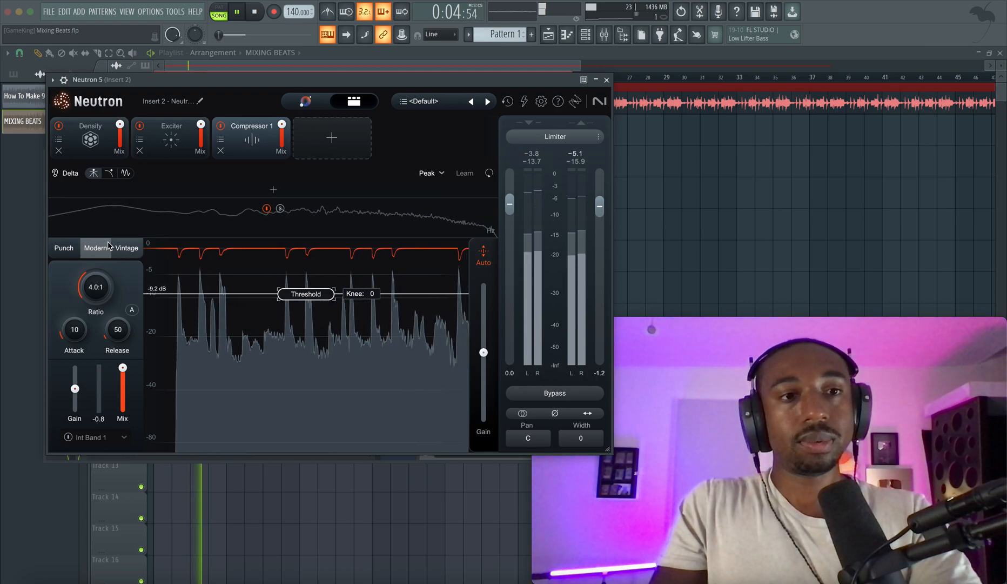
click(69, 176)
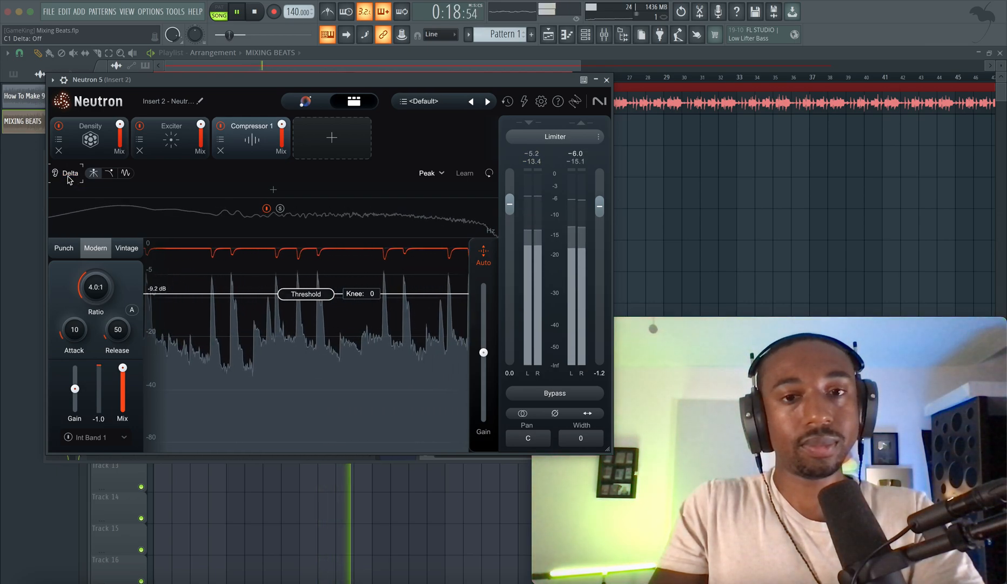
key(space)
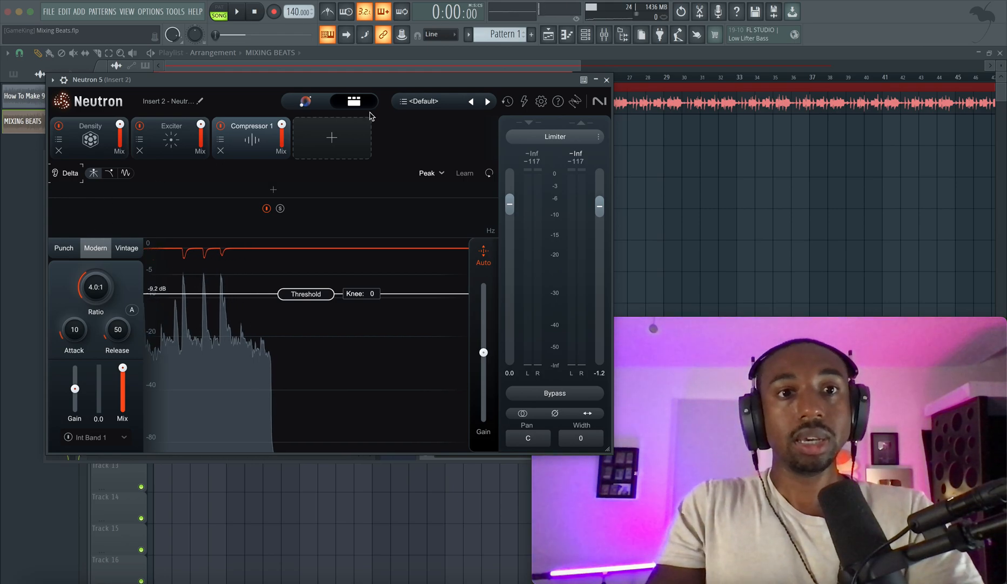
Add an Equalizer module after Compressor 1 and close the plugin window
click(332, 137)
click(328, 222)
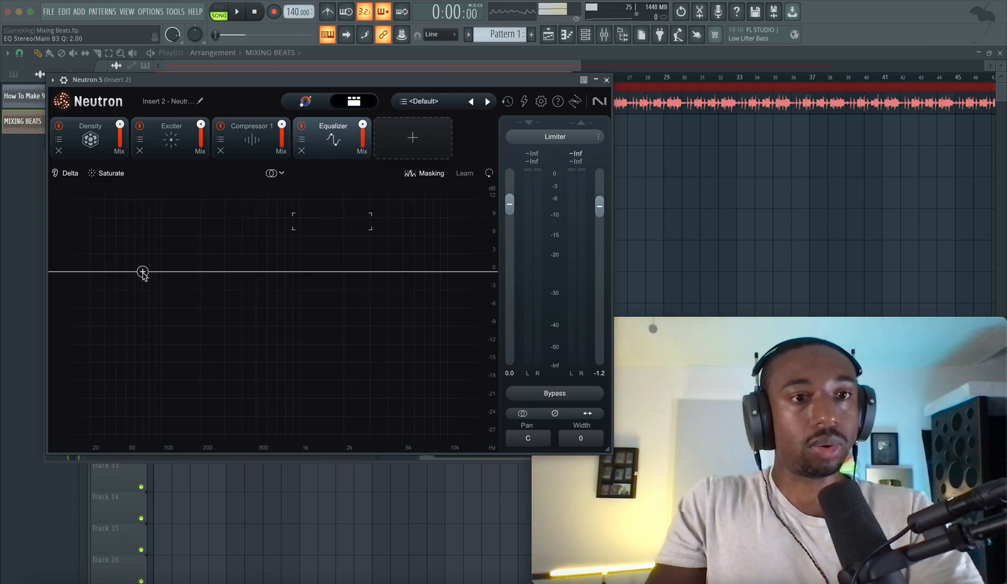
click(607, 81)
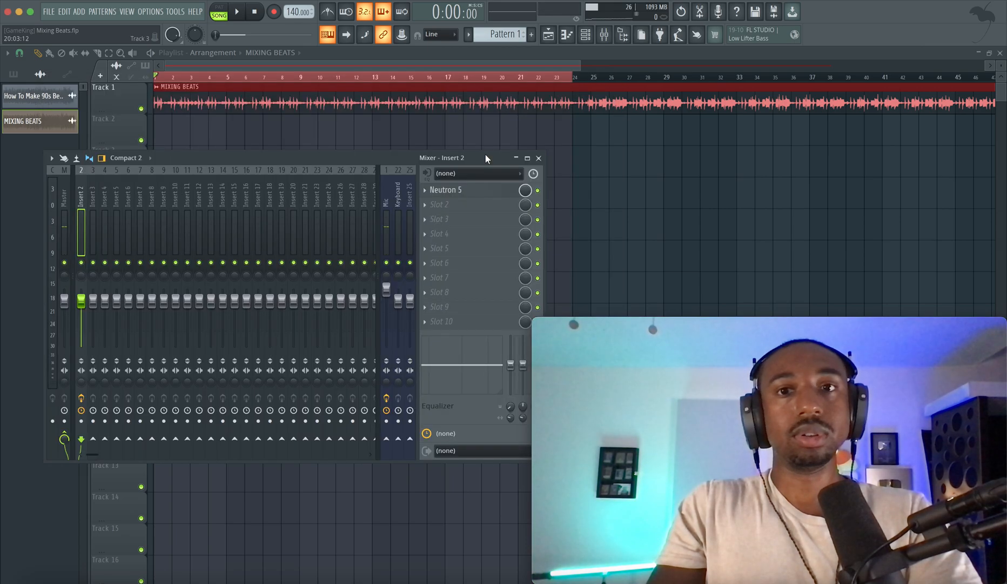
Set the playlist playback range to about bars 25 to 40 and play it with Neutron's Equalizer shown
key(F9)
drag(589, 82, 865, 78)
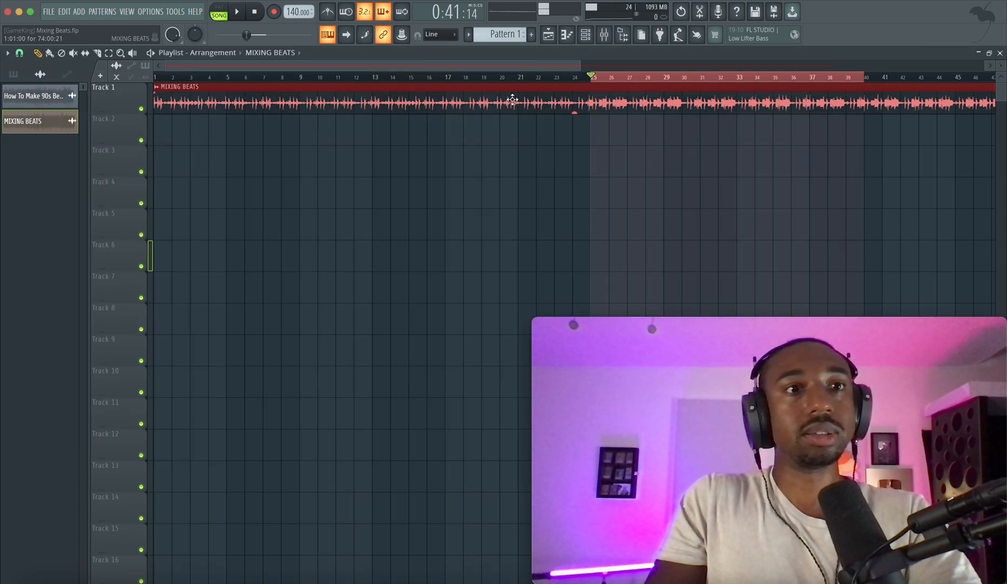
click(604, 34)
key(space)
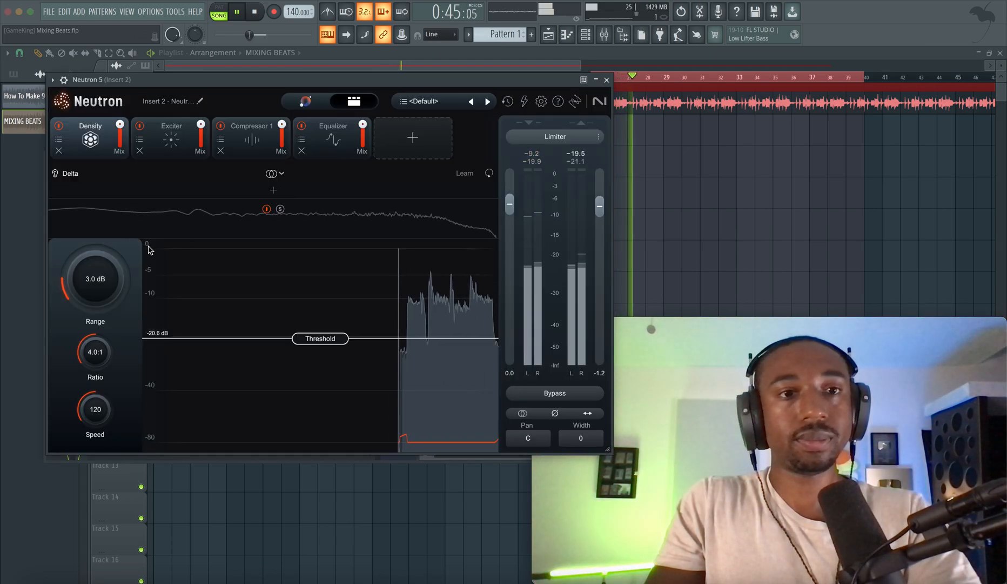
click(324, 143)
key(space)
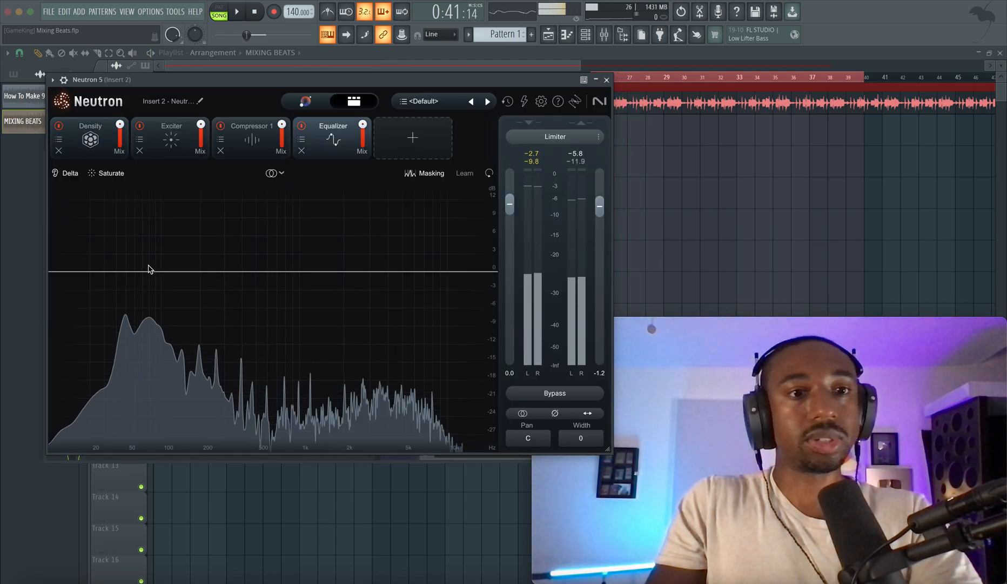
Add a dynamic Proportional Q band at 65 Hz in the Equalizer with a gain of -3 dB
click(139, 272)
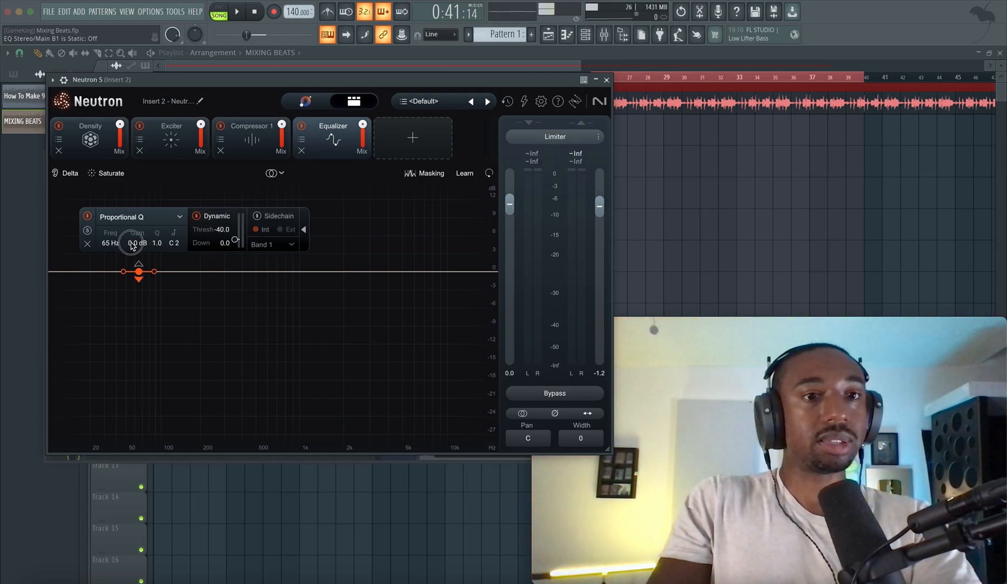
text(-3)
key(Return)
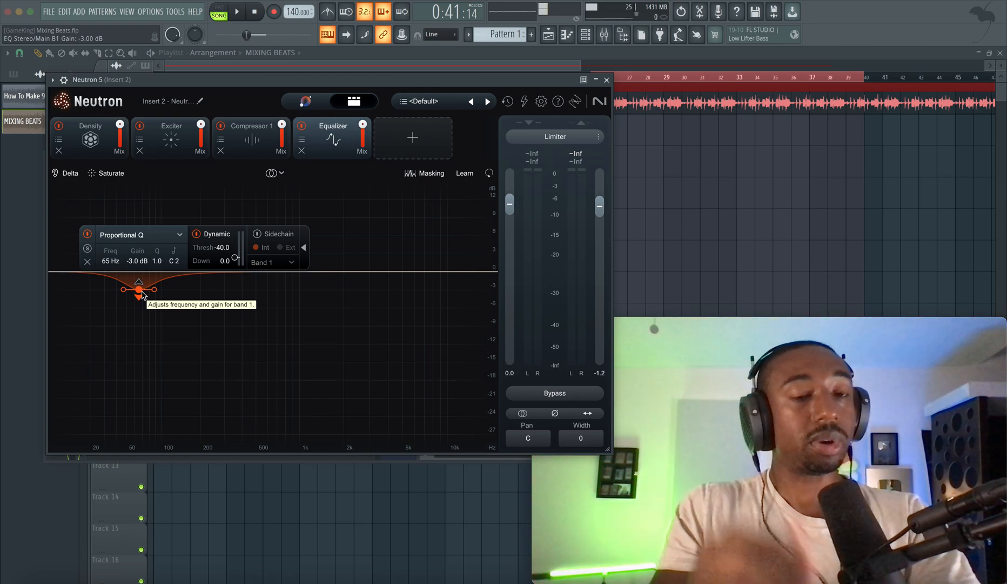
Solo the 65 Hz band during playback, widen it to a Q of about 0.6, and turn solo off
key(space)
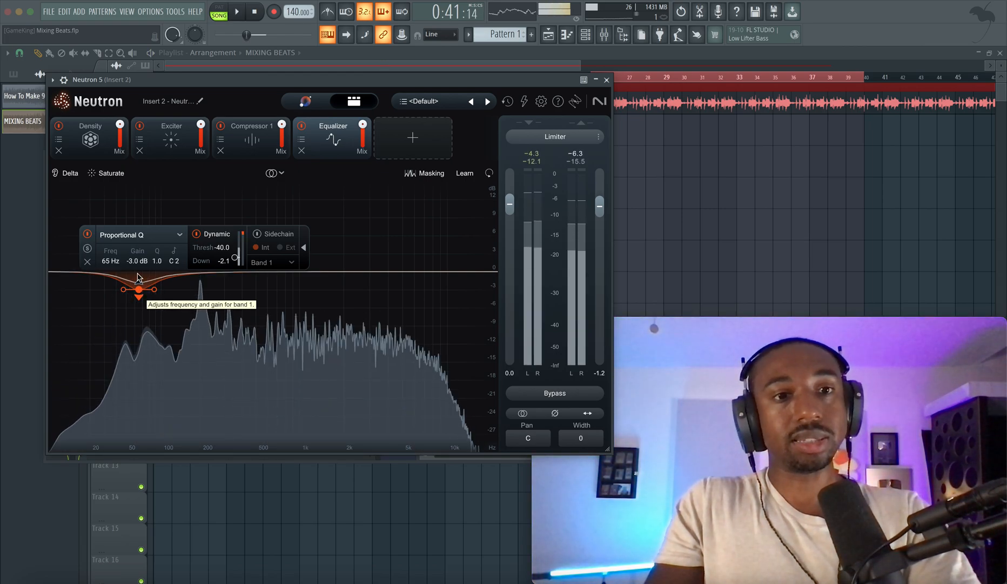
click(87, 248)
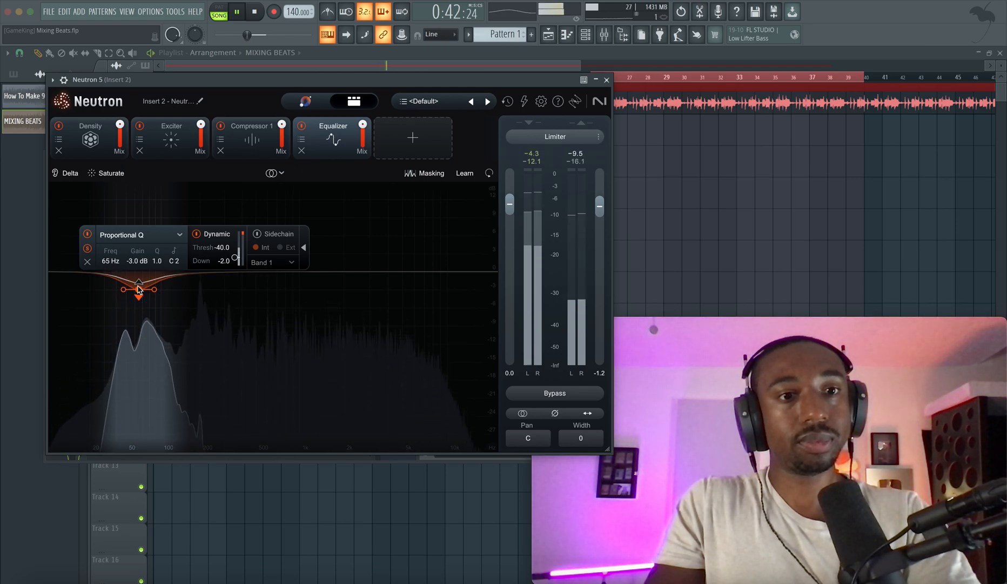
key(space)
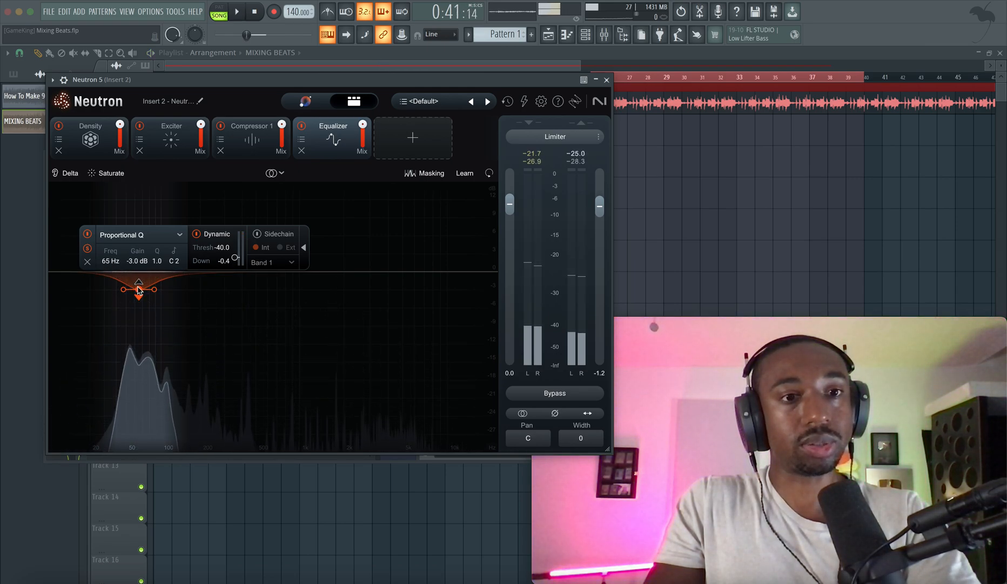
key(space)
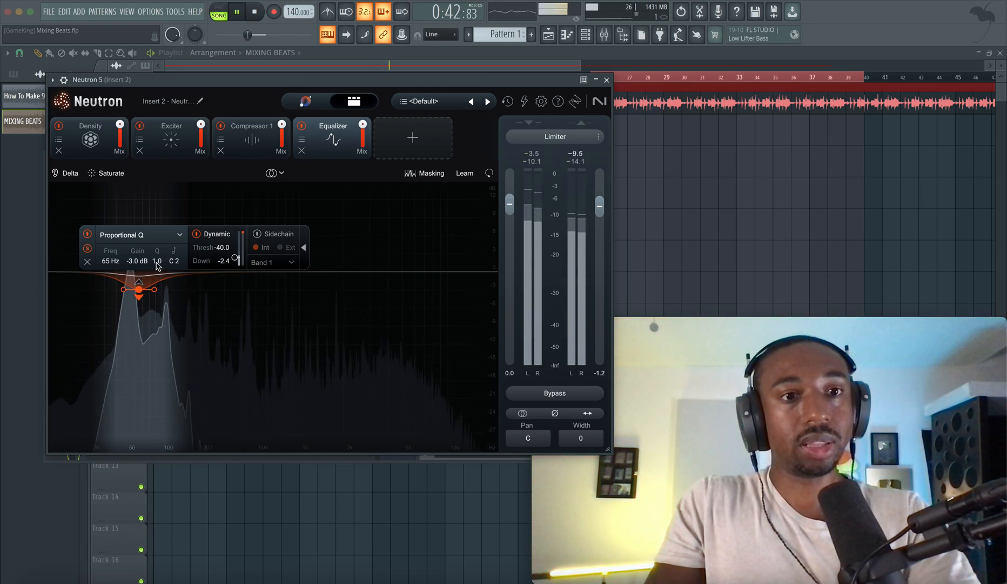
scroll(157, 261, up, 4)
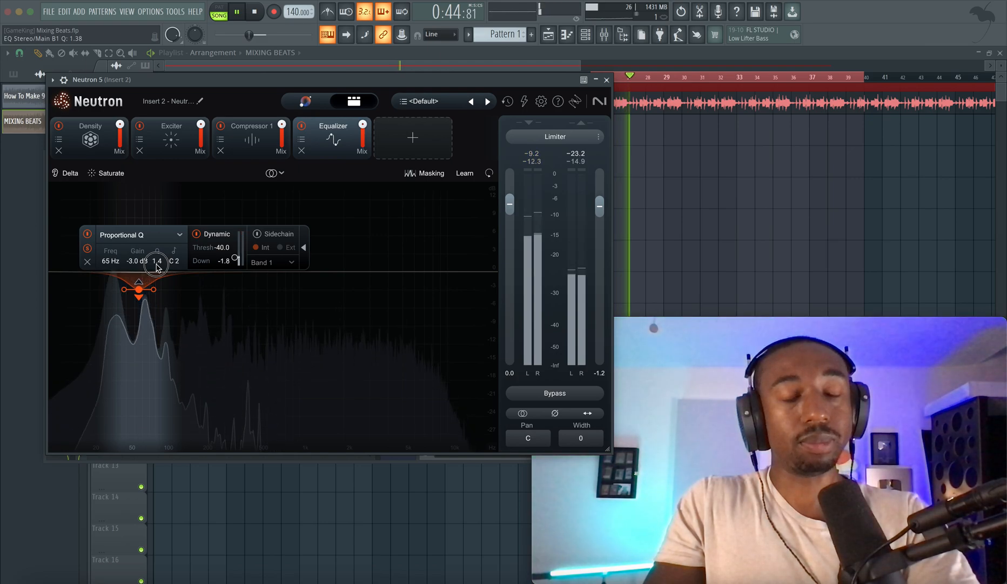
scroll(156, 261, down, 3)
scroll(157, 261, down, 2)
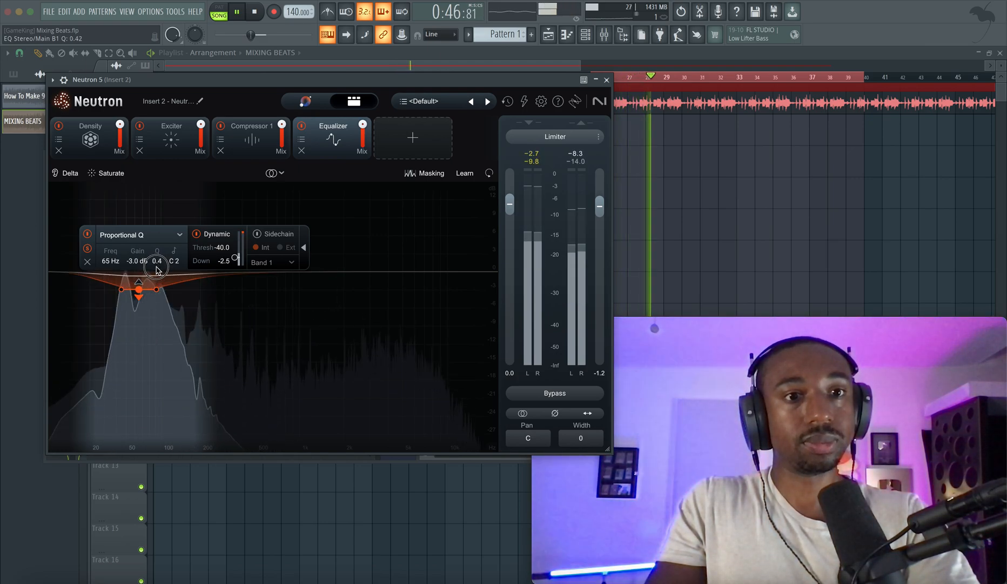
scroll(157, 268, down, 2)
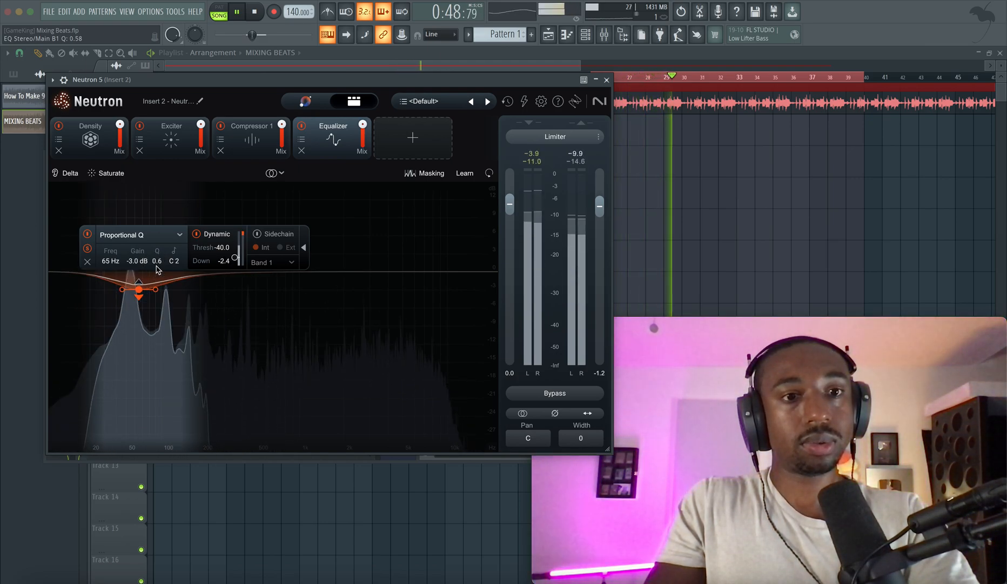
click(88, 250)
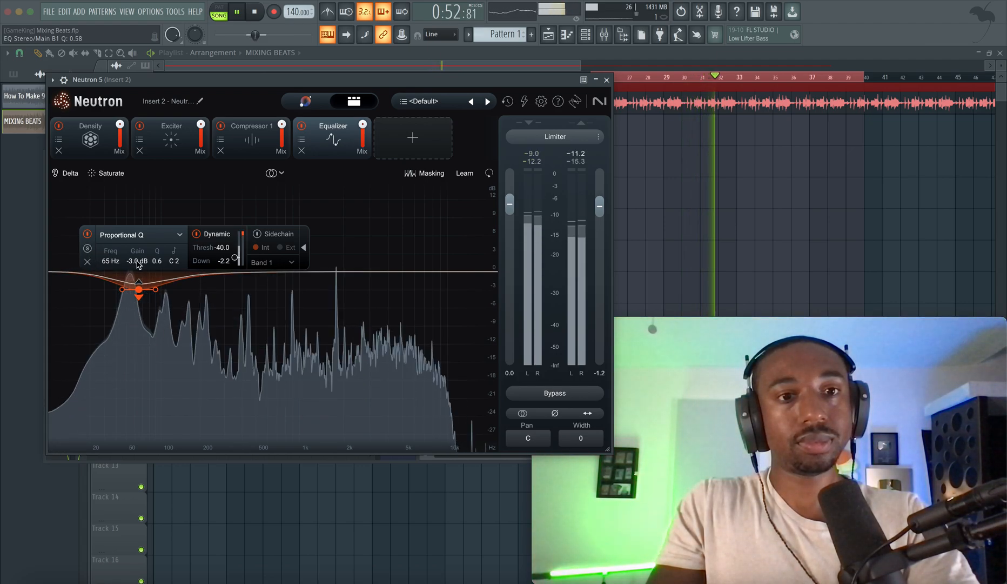
key(space)
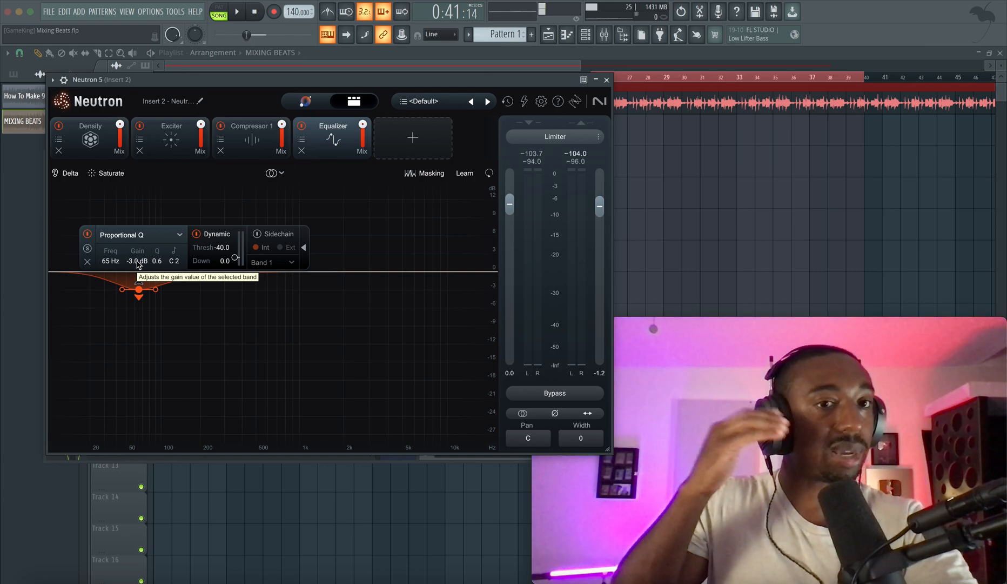
Raise the dynamic threshold of the 65 Hz Equalizer band to about -22.4 dB while auditioning playback
key(space)
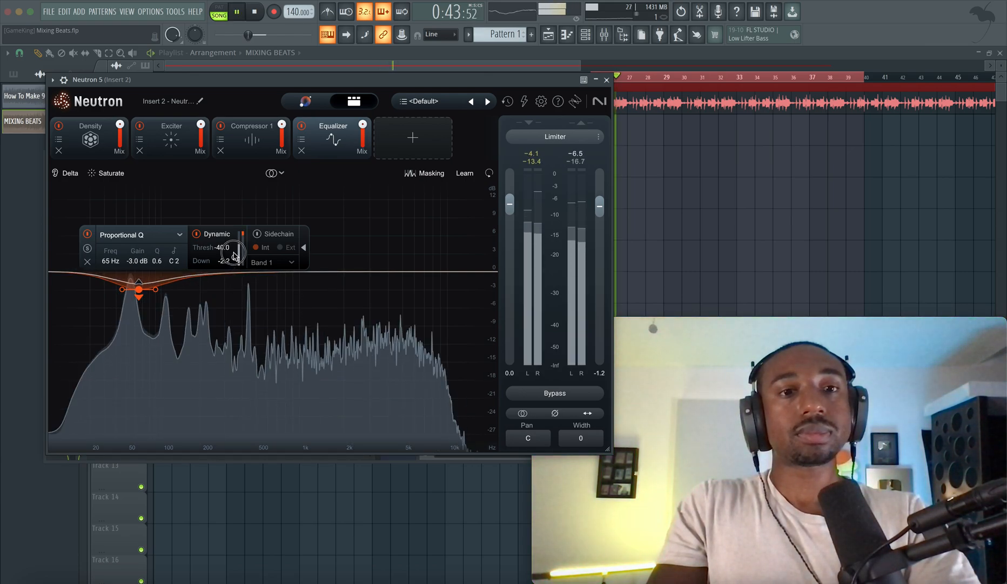
drag(235, 249, 234, 252)
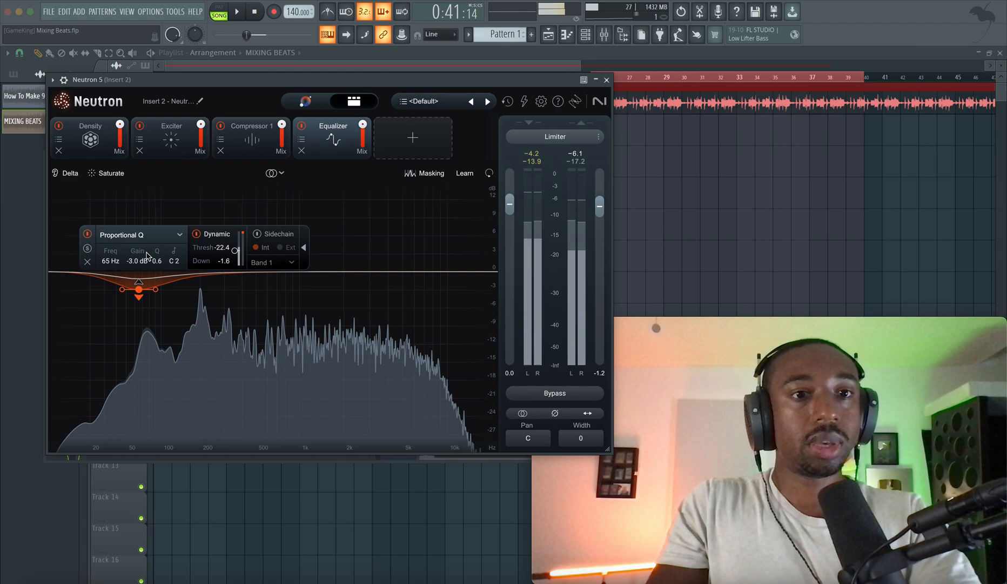
key(space)
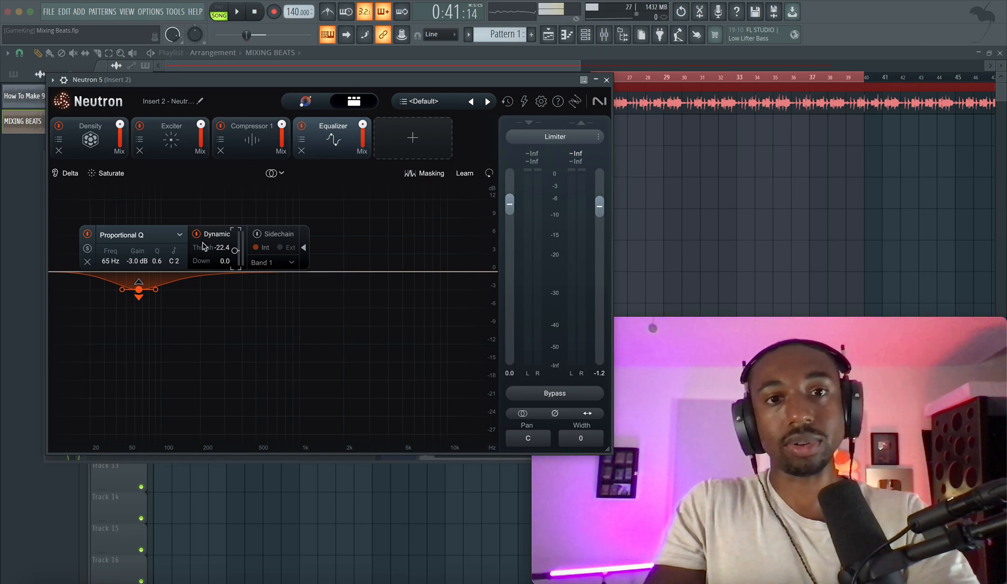
key(space)
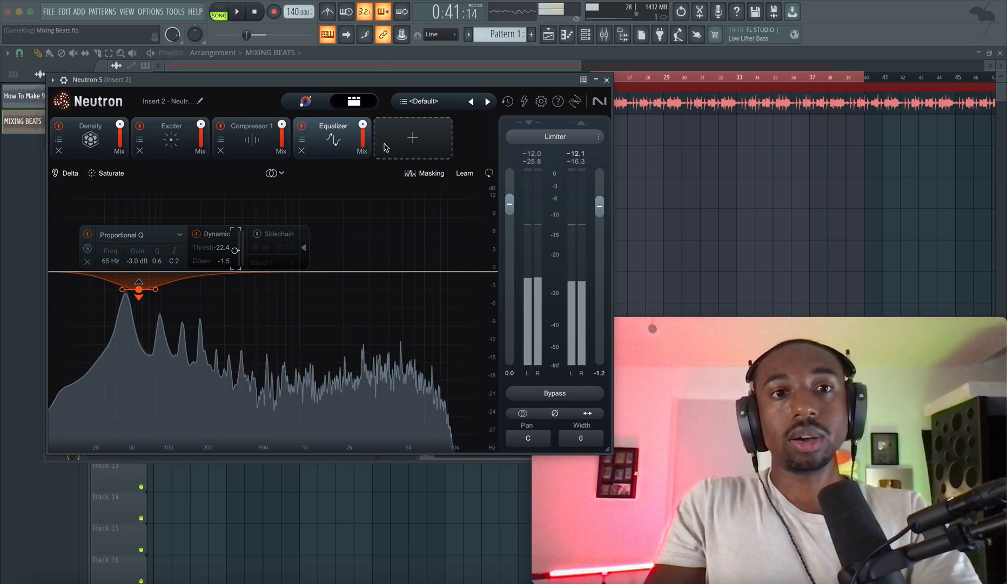
click(394, 146)
click(275, 176)
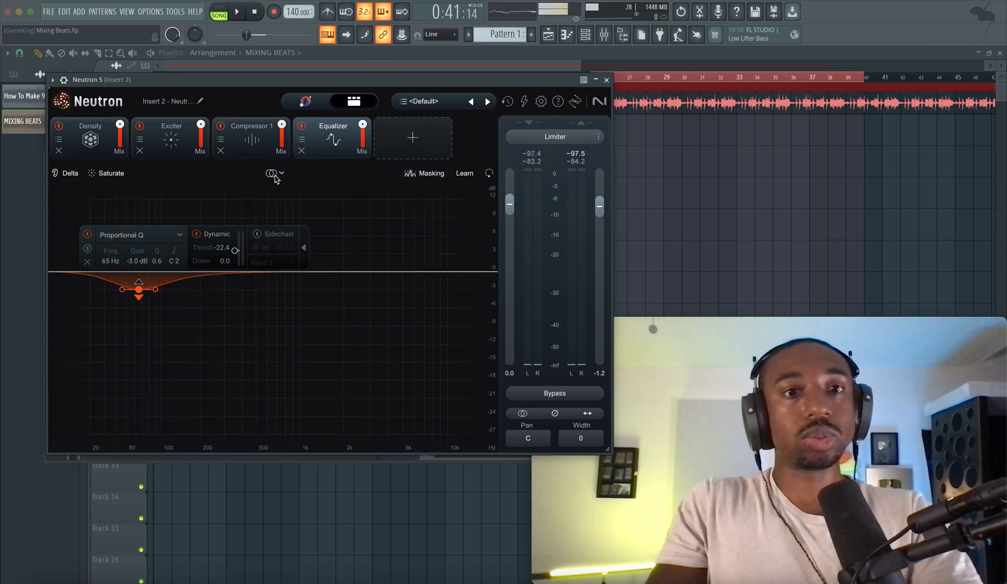
click(303, 227)
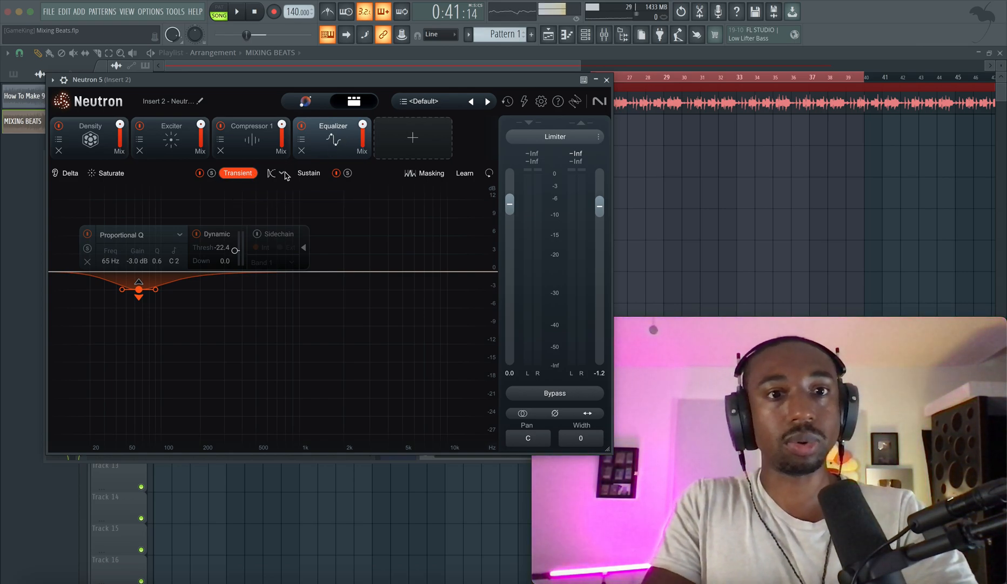
click(289, 192)
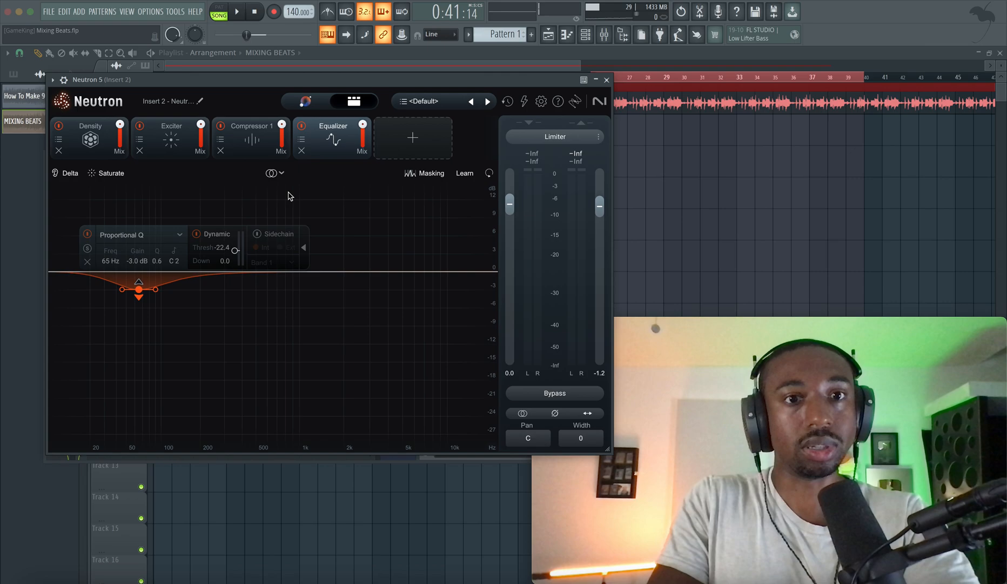
click(408, 144)
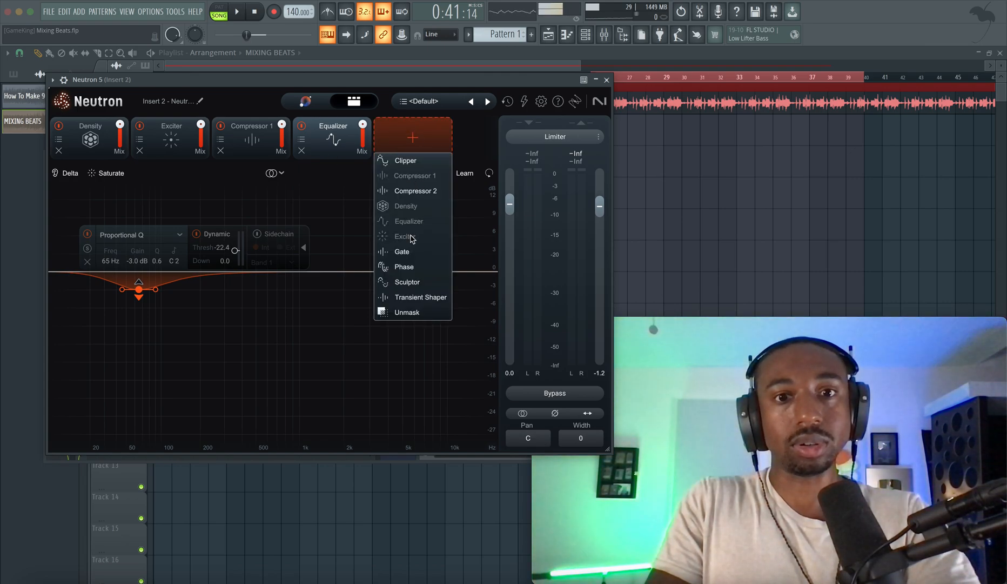
click(341, 145)
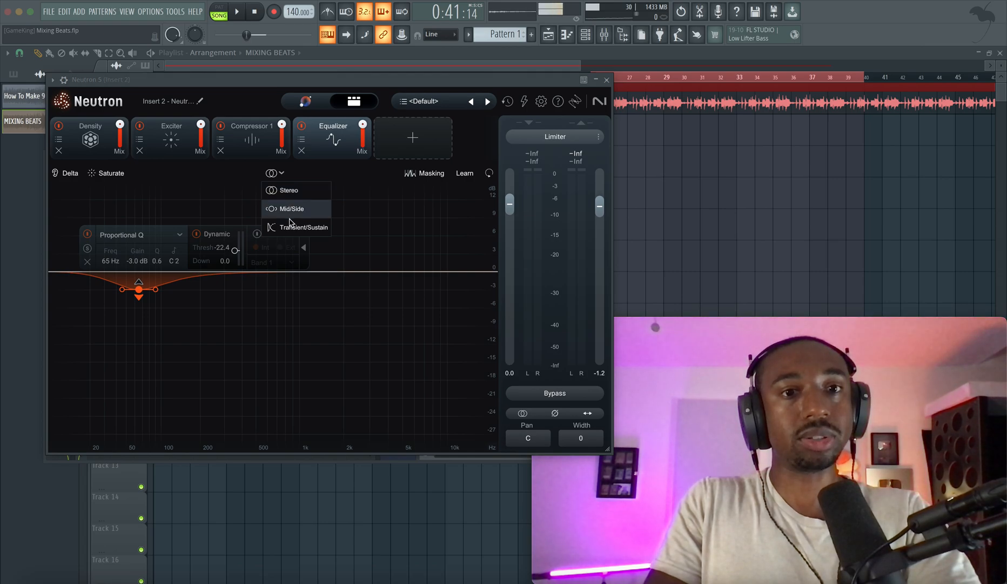
Switch the Equalizer to Transient/Sustain processing and add a transient Proportional Q band at about 271 Hz with 0.3 dB gain
click(289, 227)
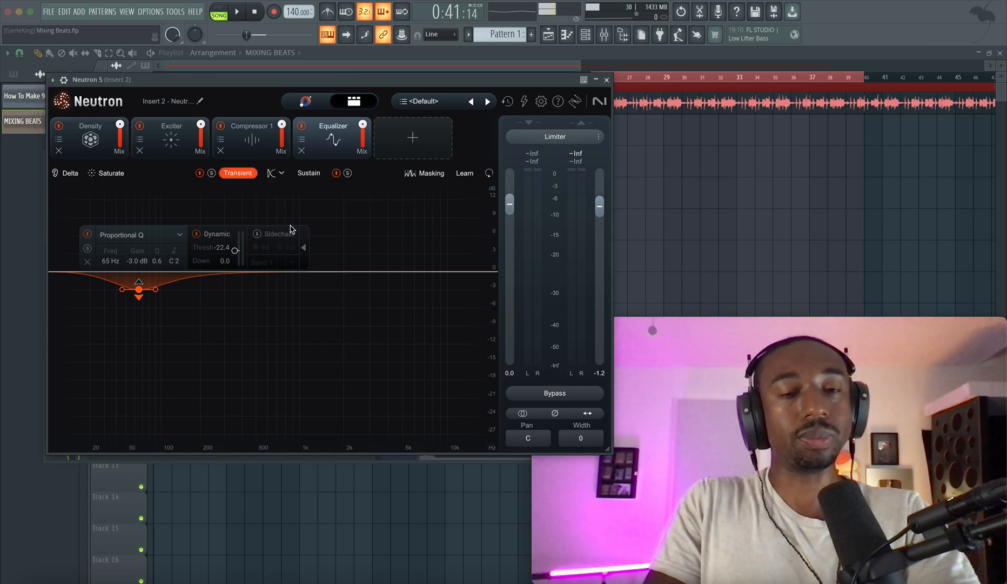
click(247, 271)
key(space)
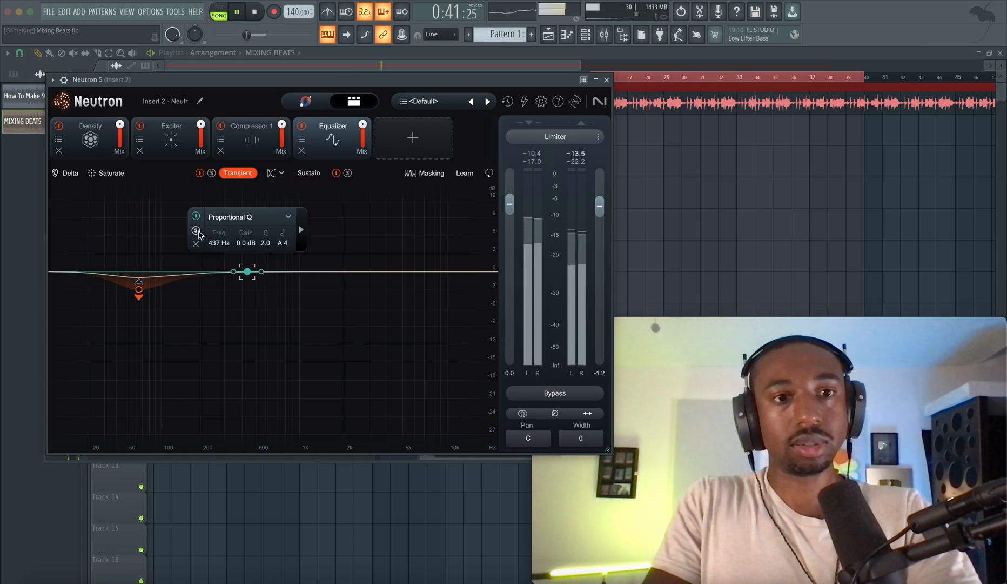
drag(247, 271, 217, 272)
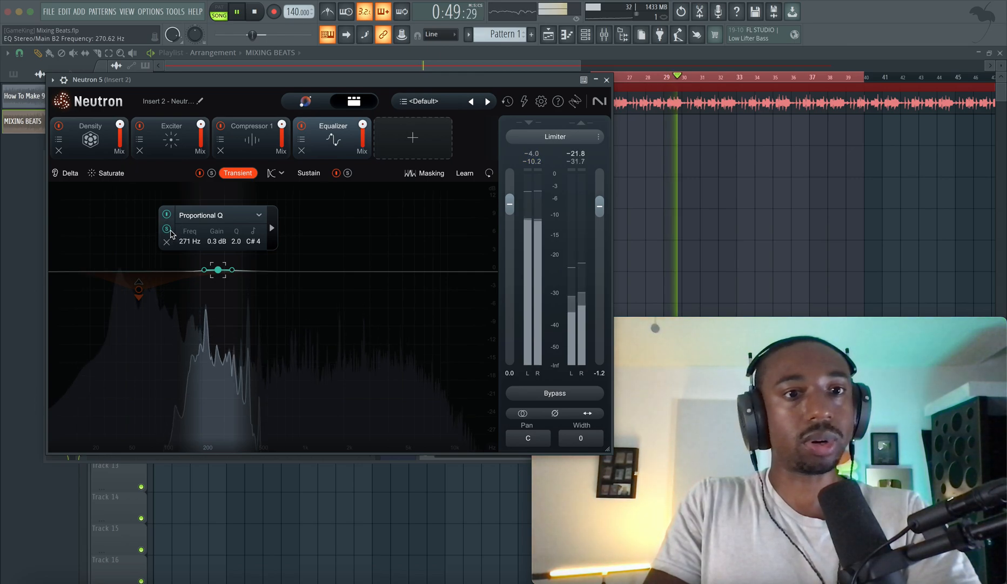
key(space)
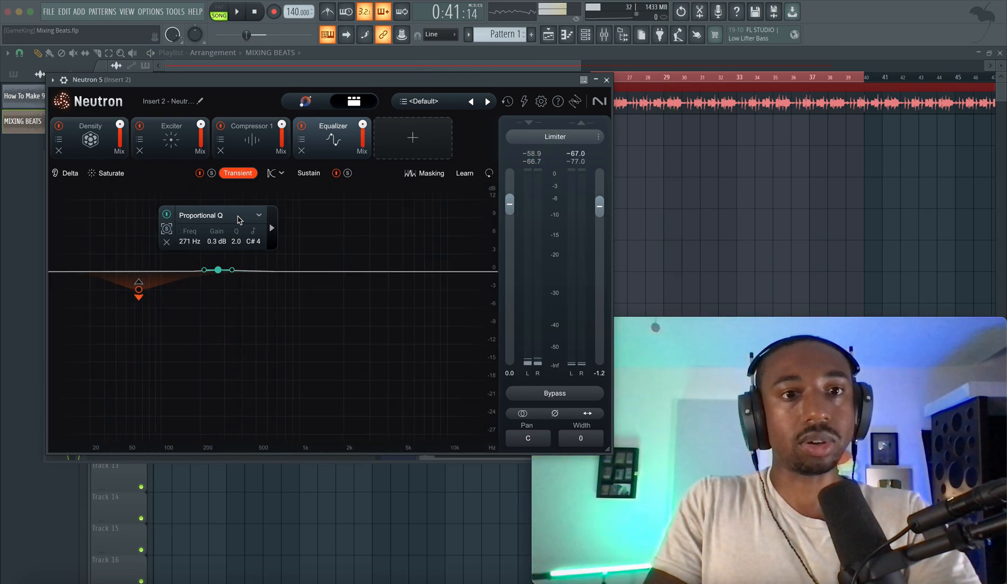
Add a Proportional Q band to the Sustain curve at about 226 Hz, auditioned in solo, with about 1.3 dB of gain
click(316, 178)
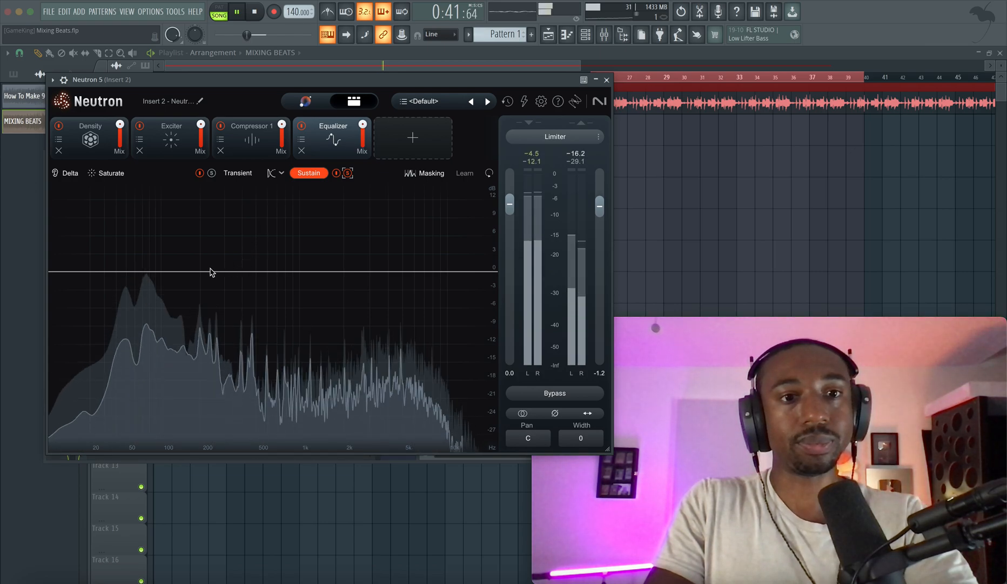
click(195, 272)
click(144, 232)
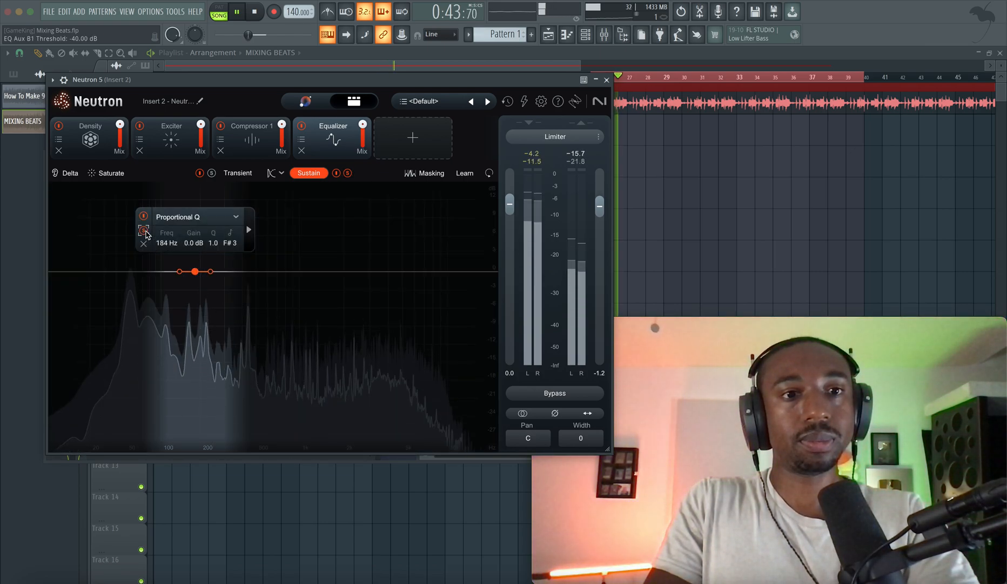
drag(198, 278, 210, 276)
key(space)
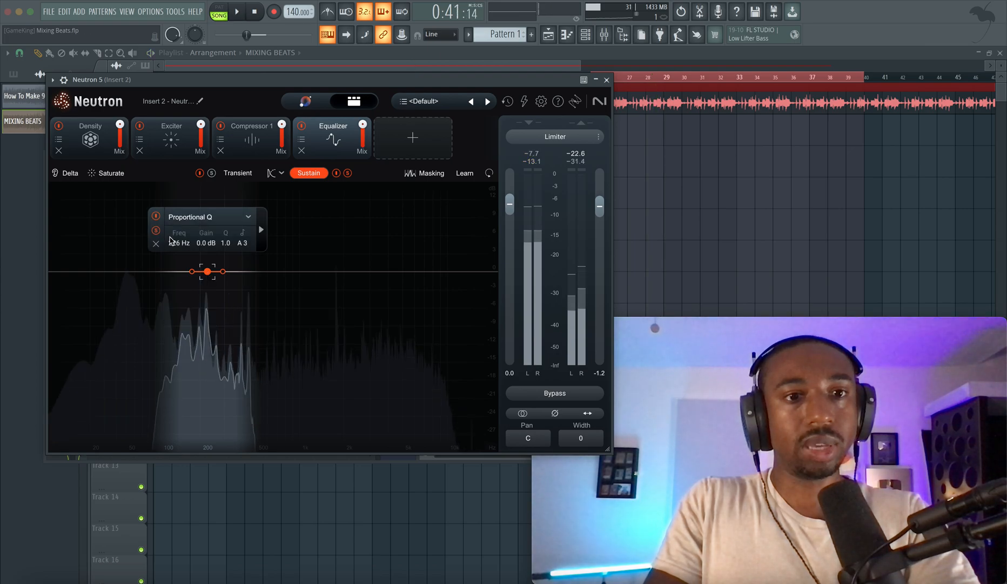
click(156, 230)
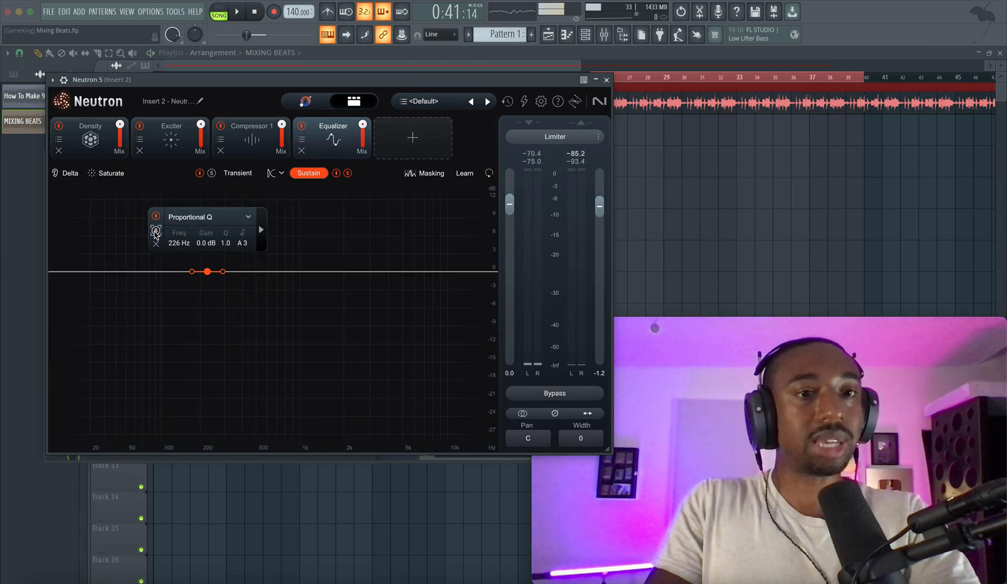
key(space)
drag(209, 275, 208, 264)
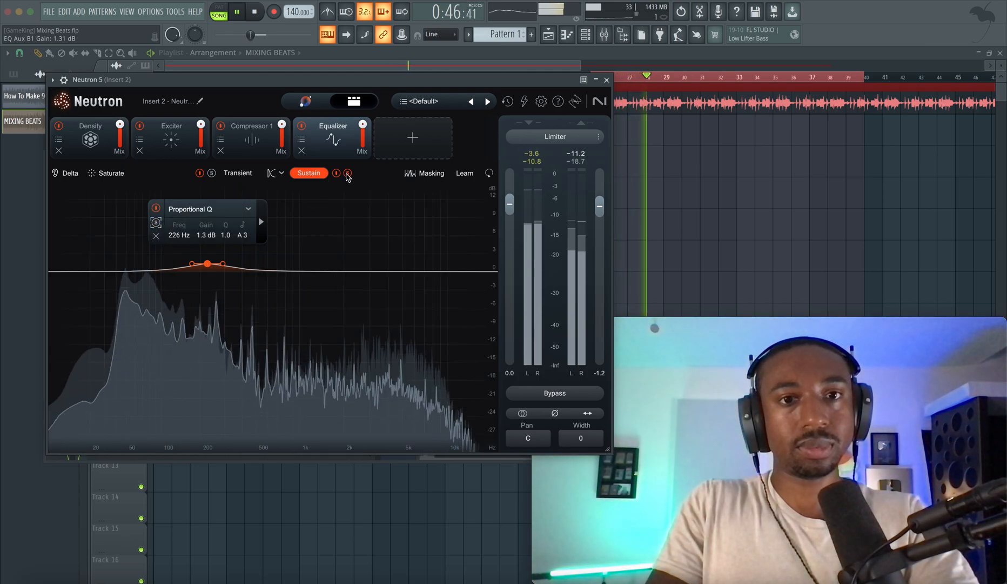
Solo the Transient signal during playback and compare the Transient and Sustain curves
click(213, 173)
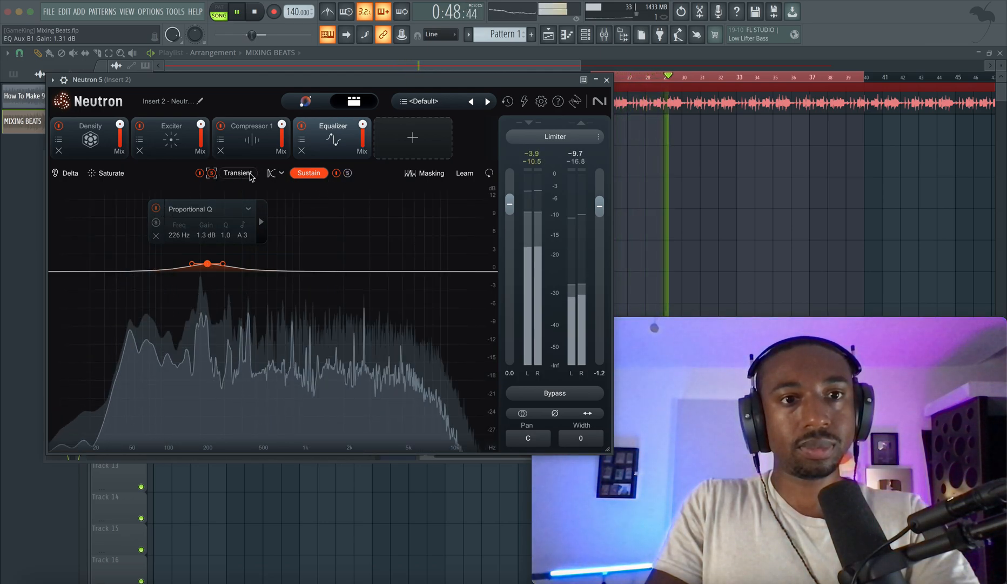
click(235, 173)
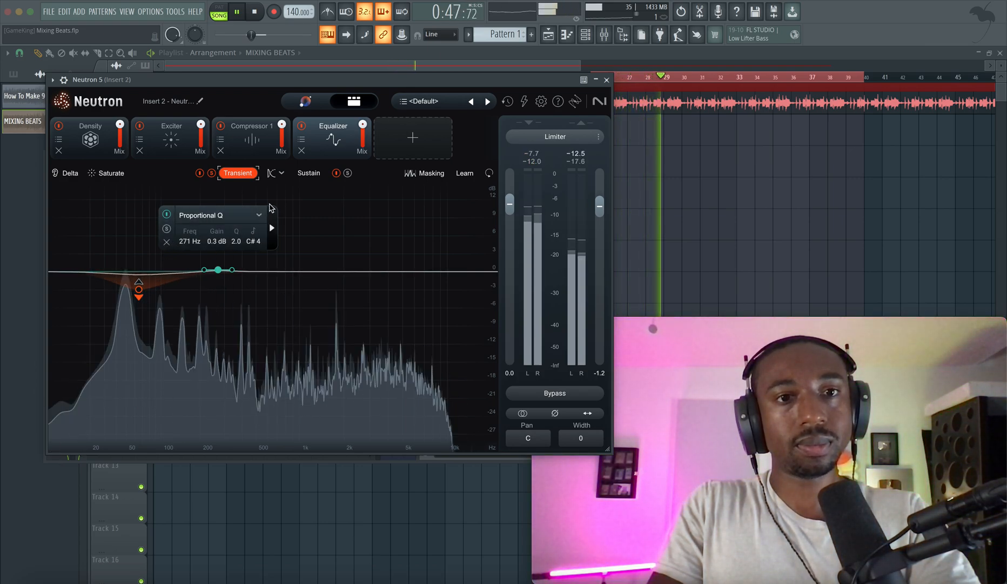
click(309, 173)
key(space)
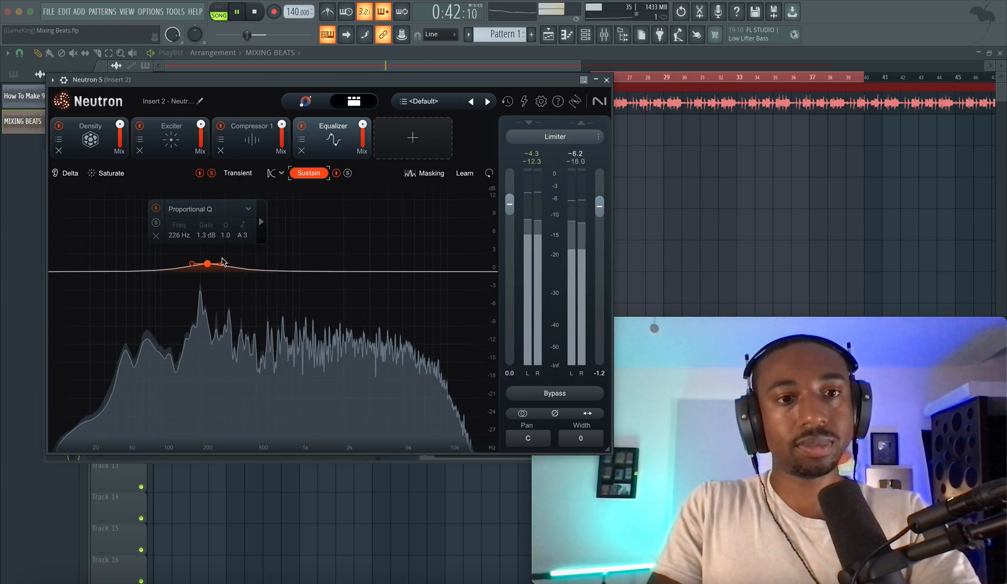
Solo the sustain band during playback and try it at about 421 Hz
click(157, 224)
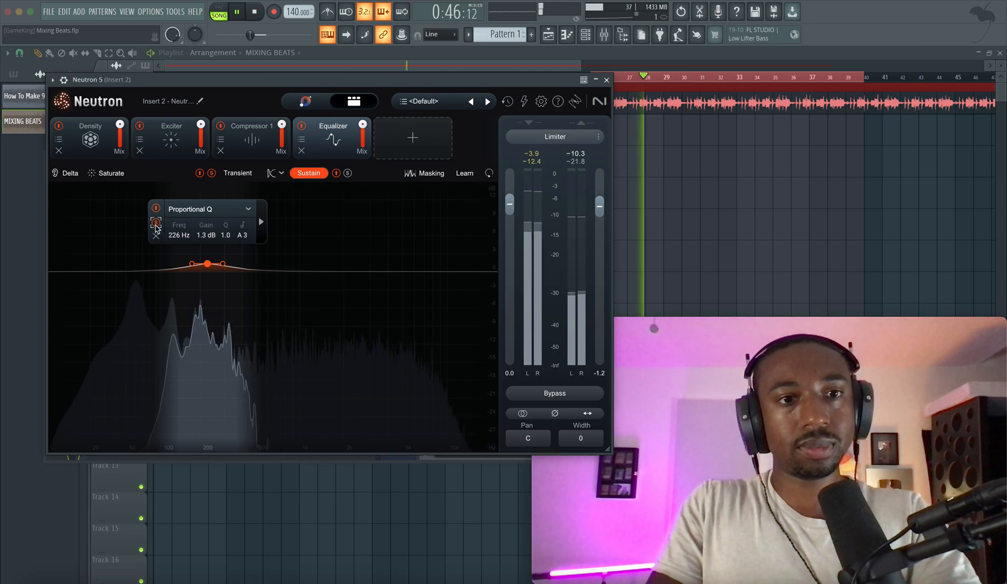
click(156, 225)
drag(207, 263, 248, 266)
click(183, 222)
key(space)
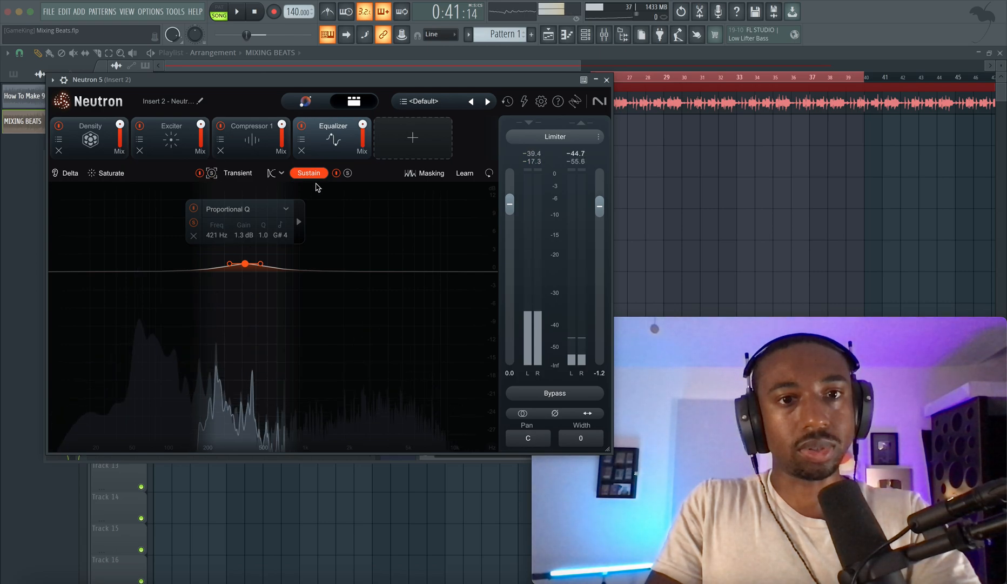
Try the sustain band at about 266 Hz with about 1.4 dB of gain and audition it
key(space)
drag(245, 264, 217, 265)
key(space)
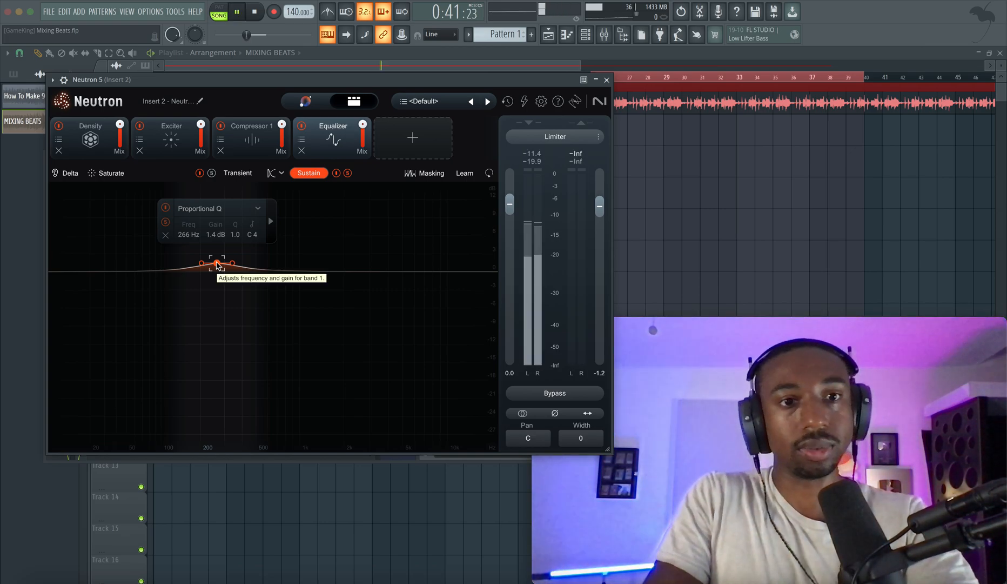
key(space)
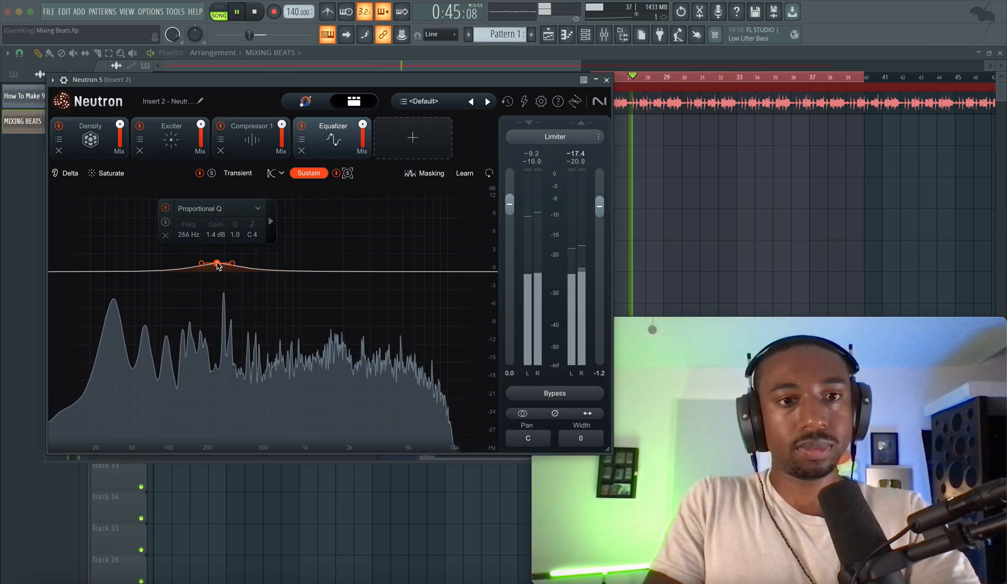
Move the sustain band to about 482 Hz and set its gain to 6 dB
drag(217, 264, 253, 262)
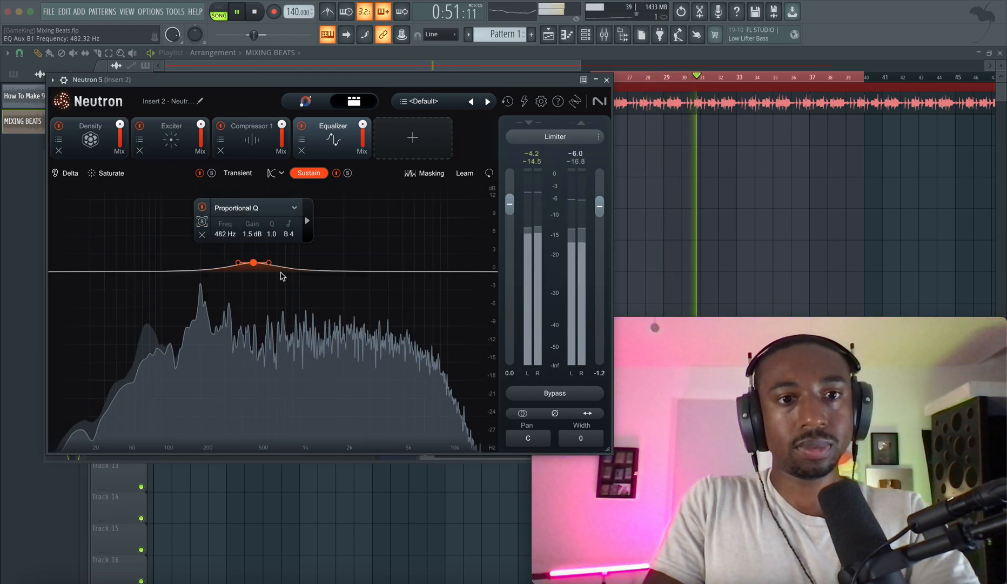
click(250, 235)
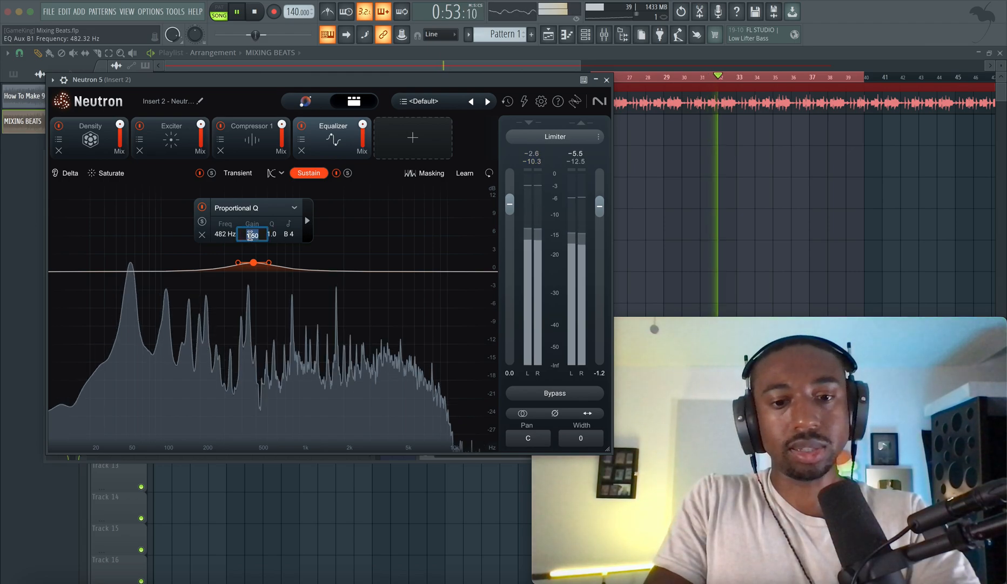
text(6)
key(Return)
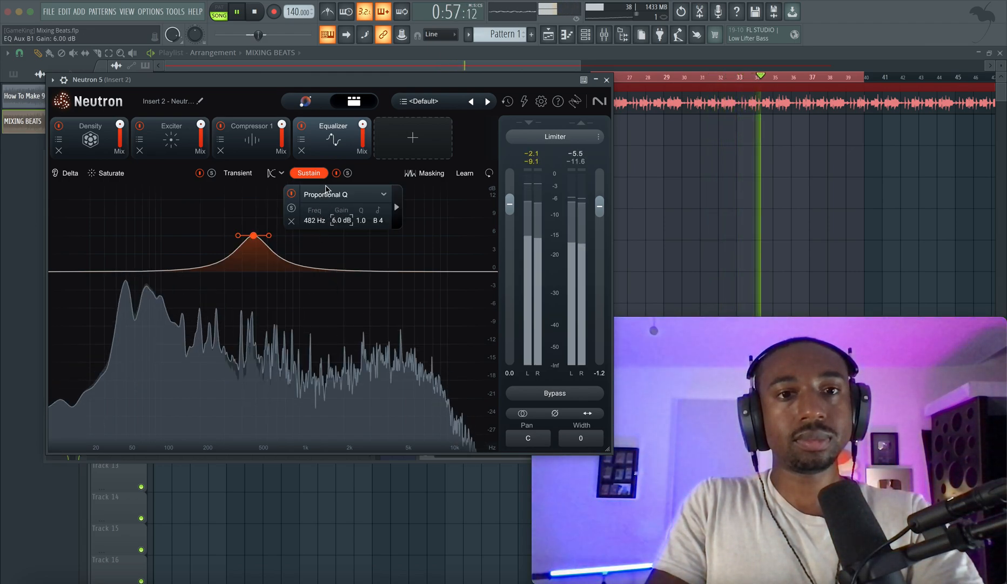
Audition the 482 Hz band in solo, then compare the Transient and Sustain signals during playback
click(291, 210)
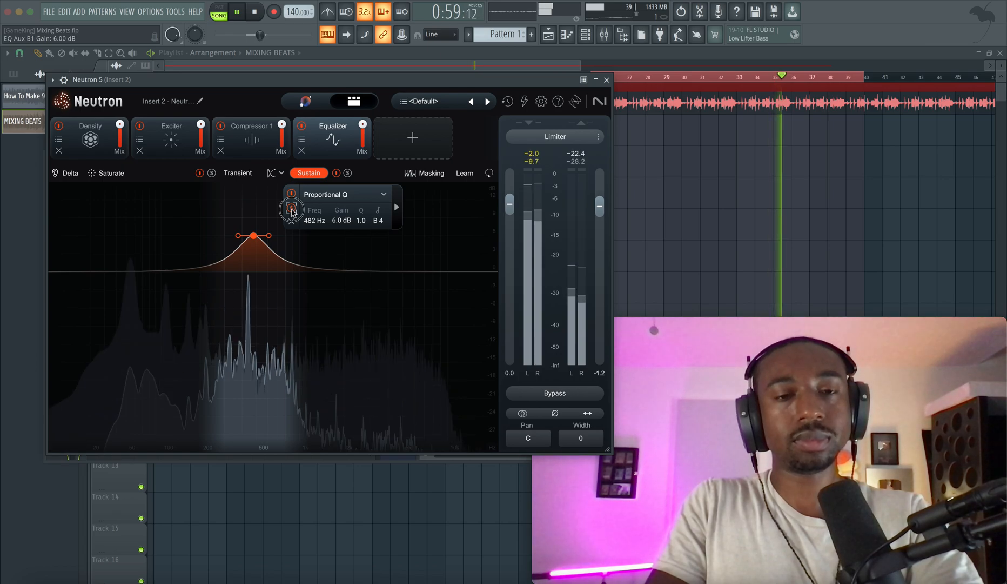
click(291, 209)
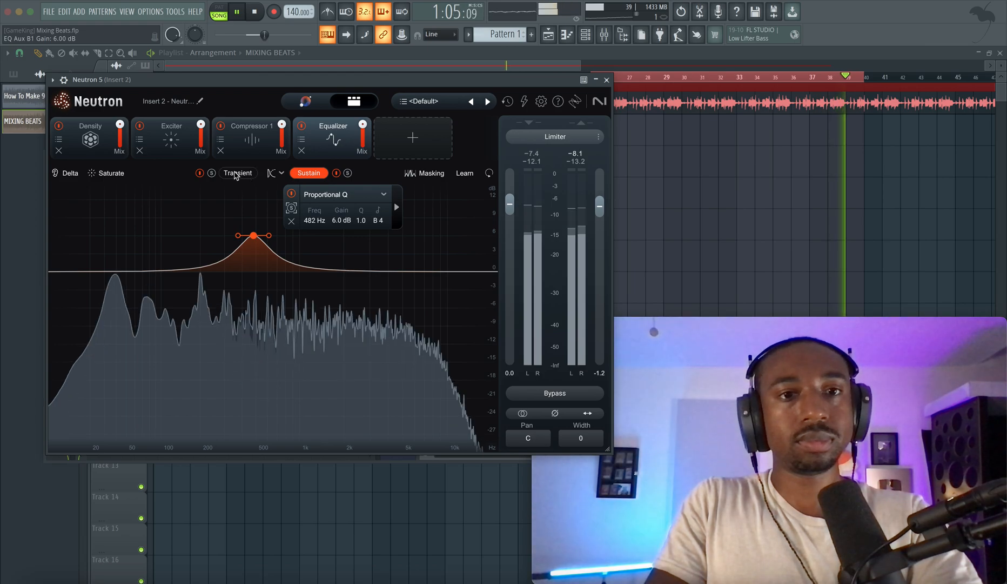
click(235, 173)
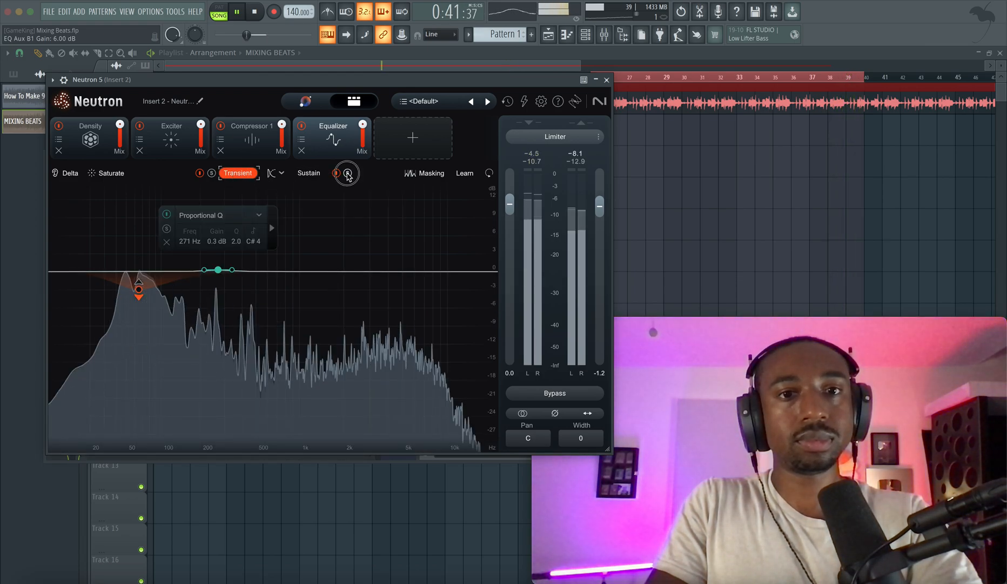
click(314, 173)
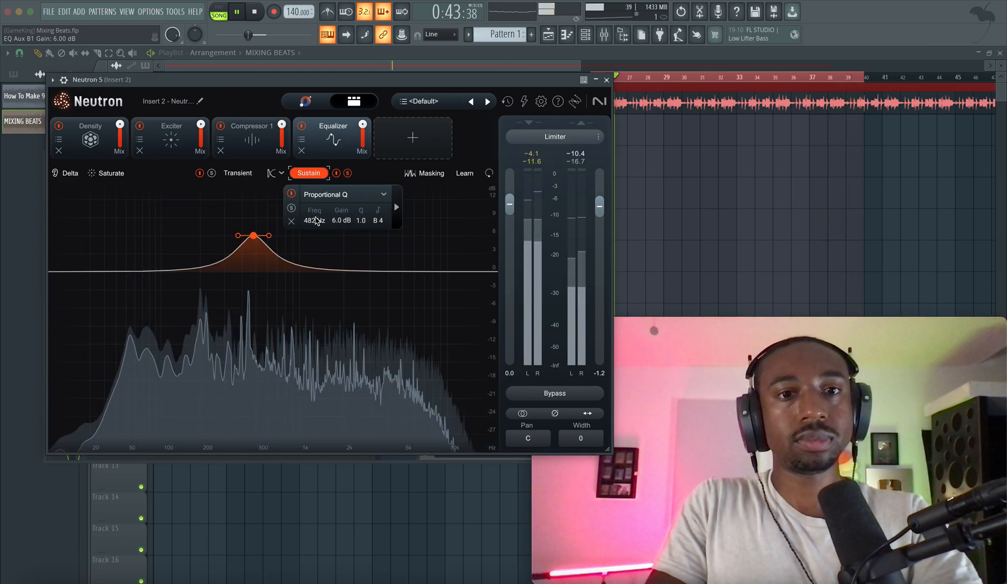
Set the 482 Hz sustain band's gain to 3 dB and play the result
key(space)
double_click(341, 220)
text(3)
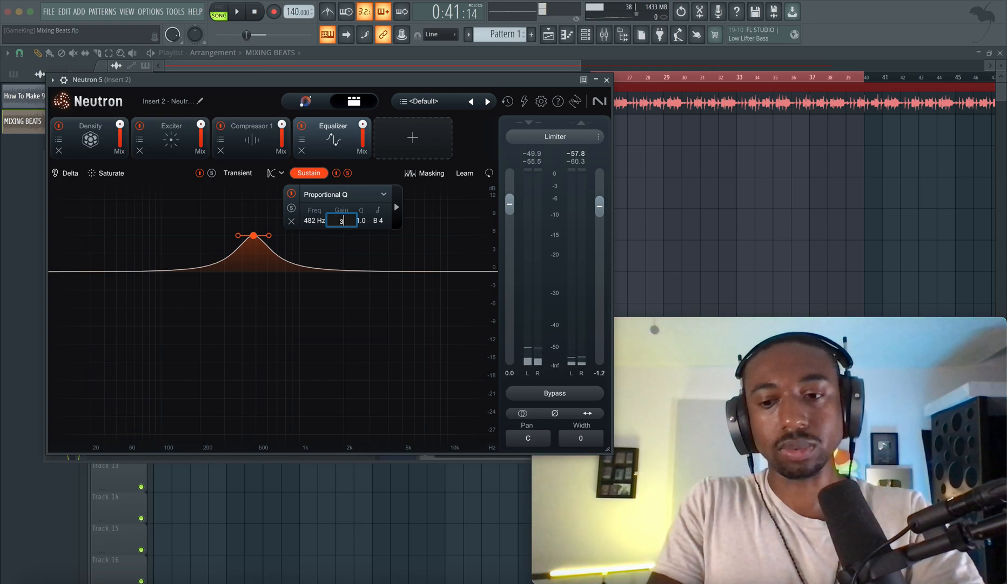
key(Return)
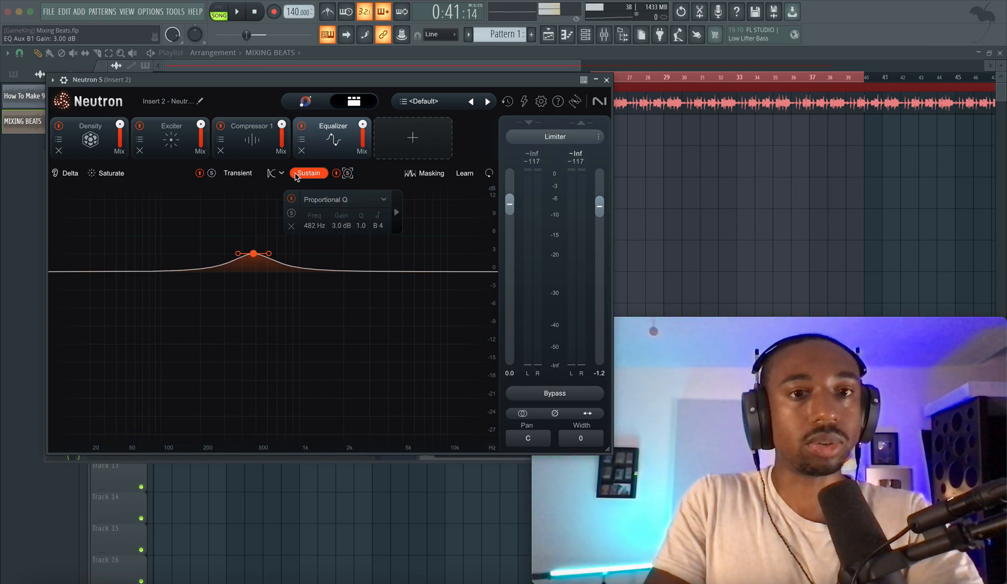
key(space)
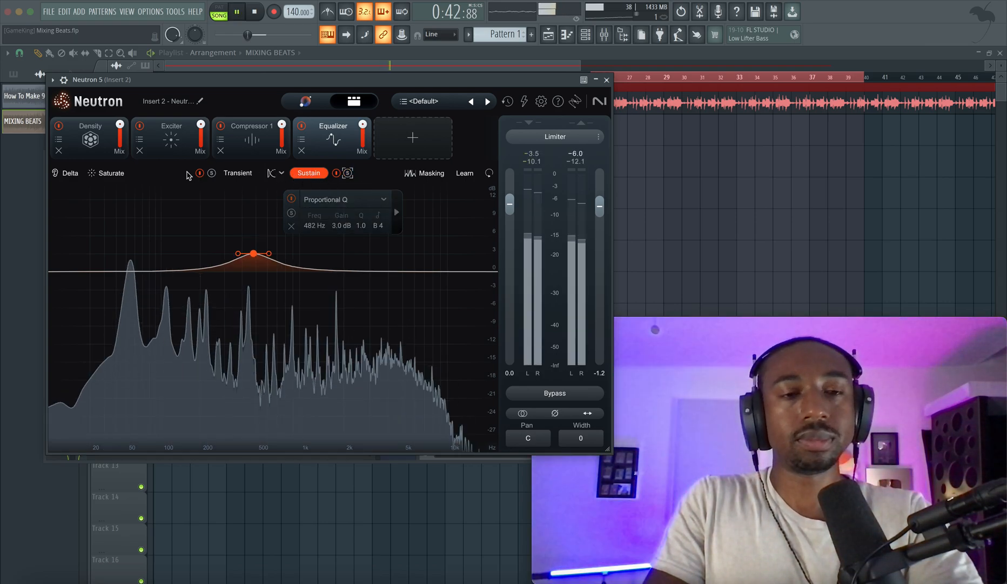
Try the Equalizer's Saturate option during playback and turn it back off
click(104, 173)
key(space)
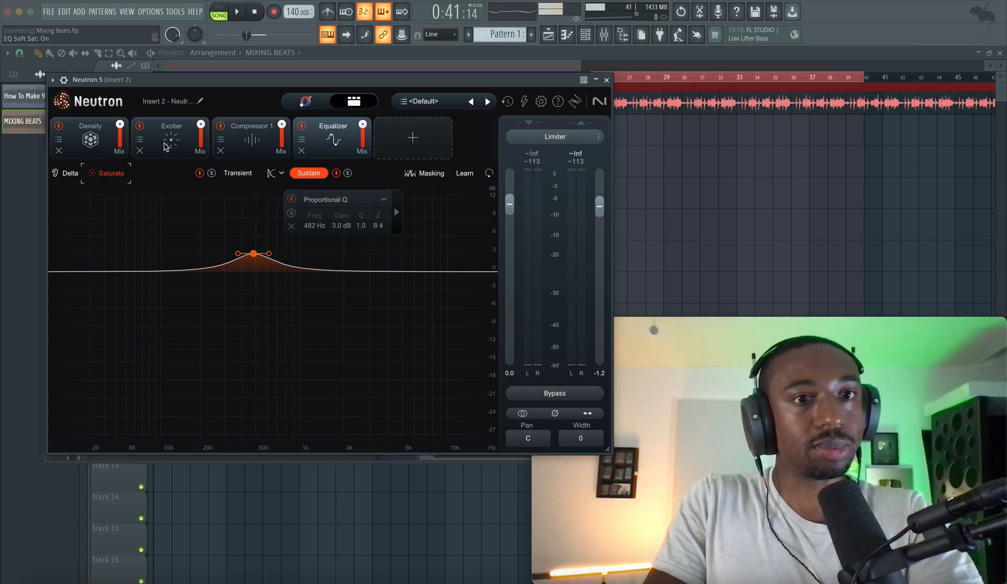
key(space)
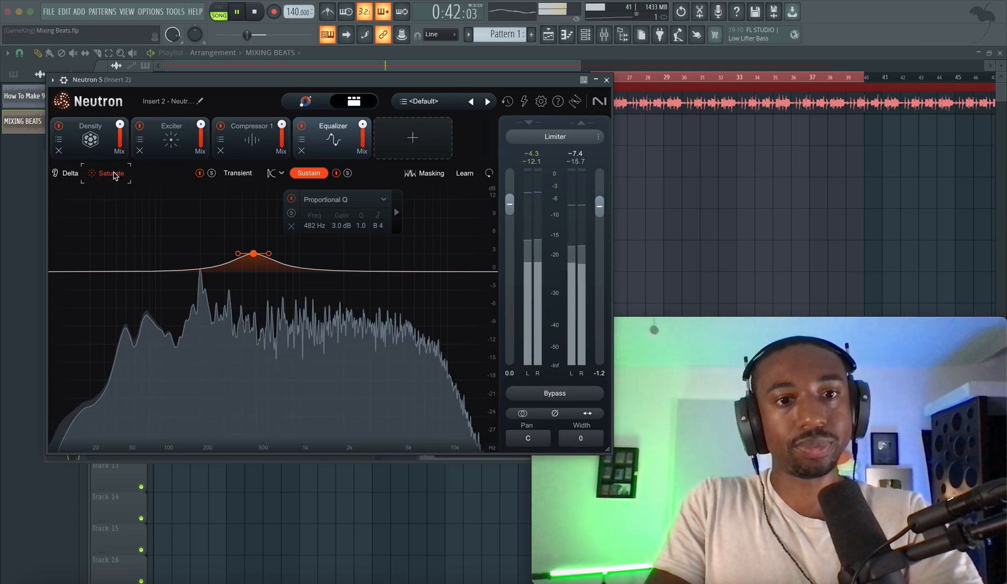
key(space)
click(124, 174)
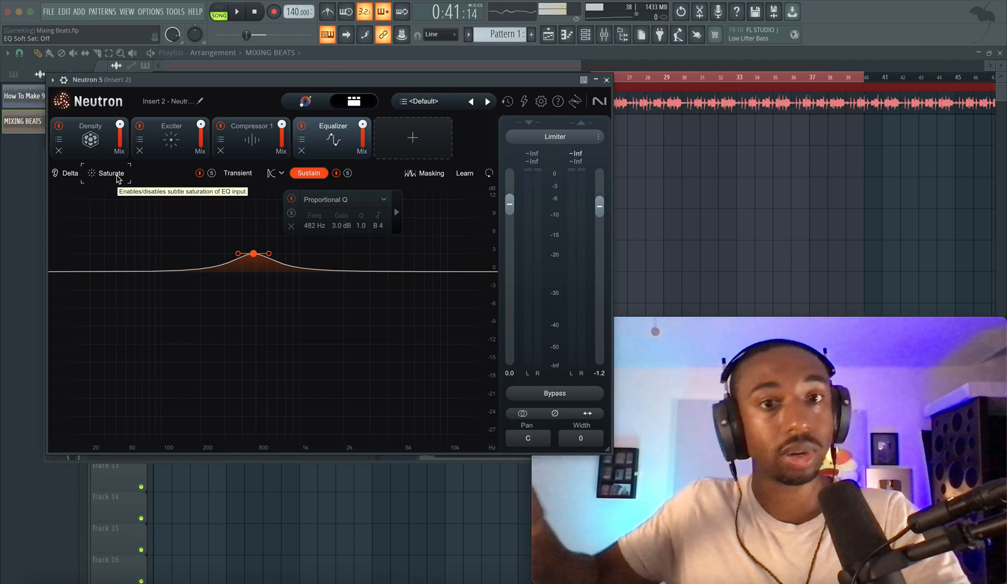
click(168, 141)
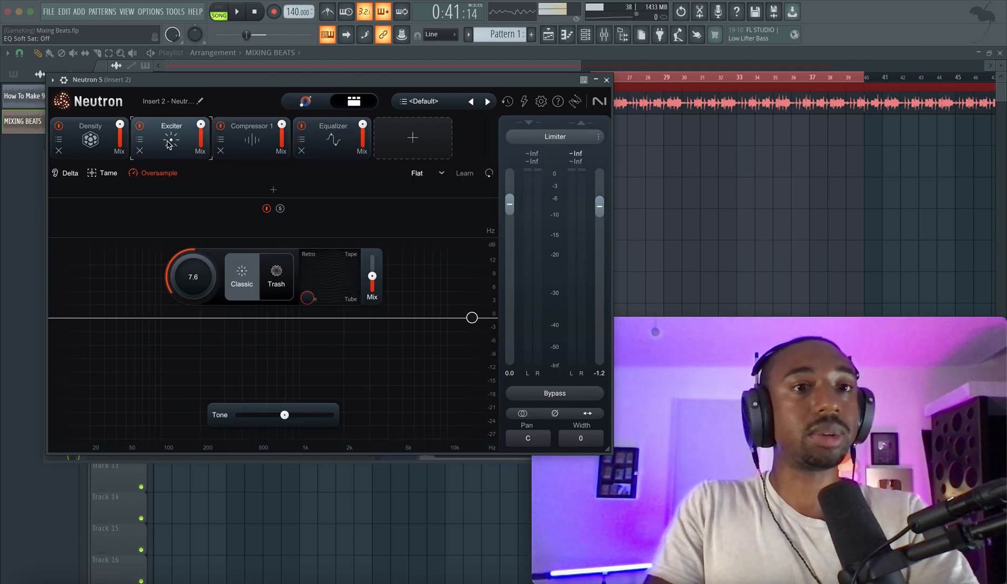
click(352, 141)
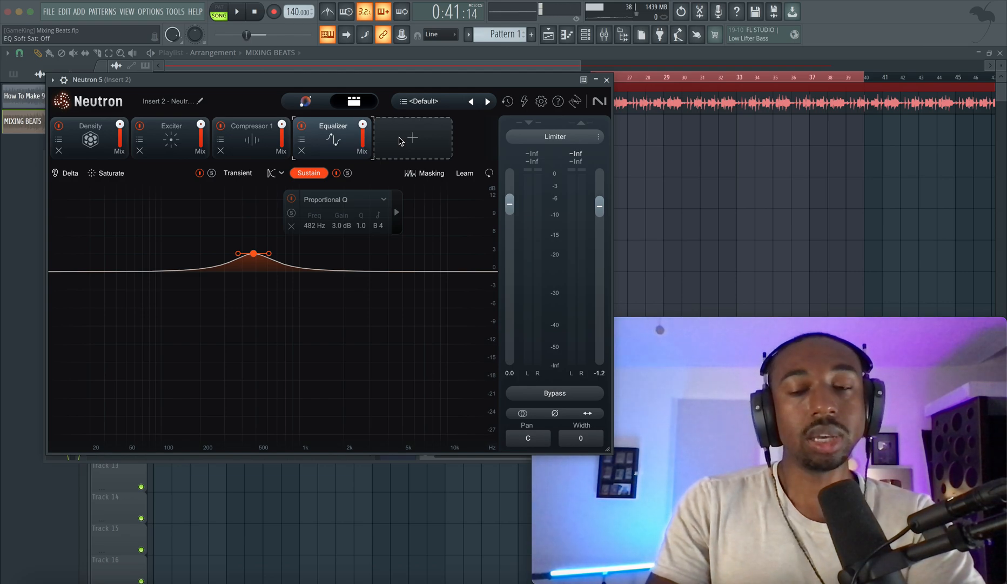
click(400, 141)
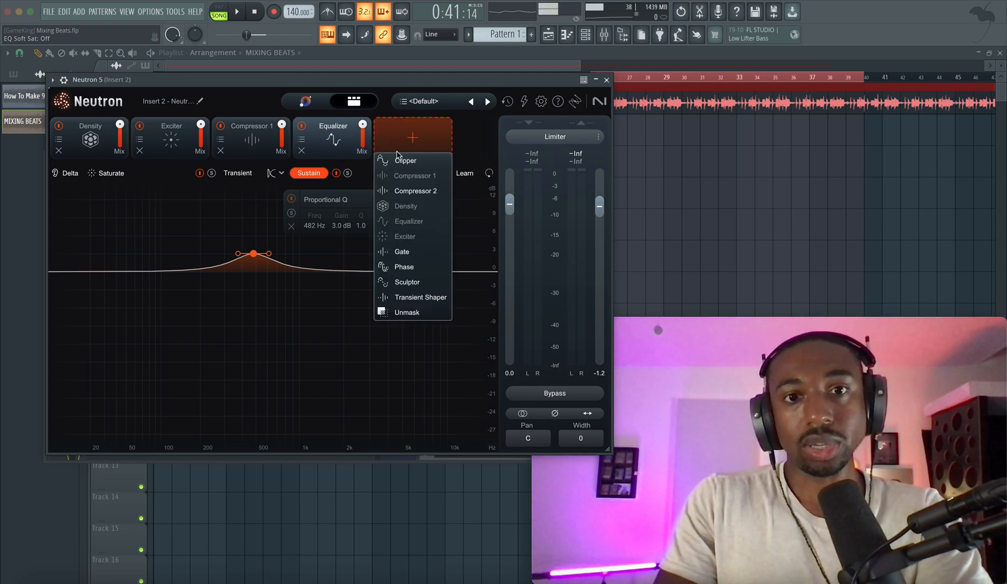
click(427, 143)
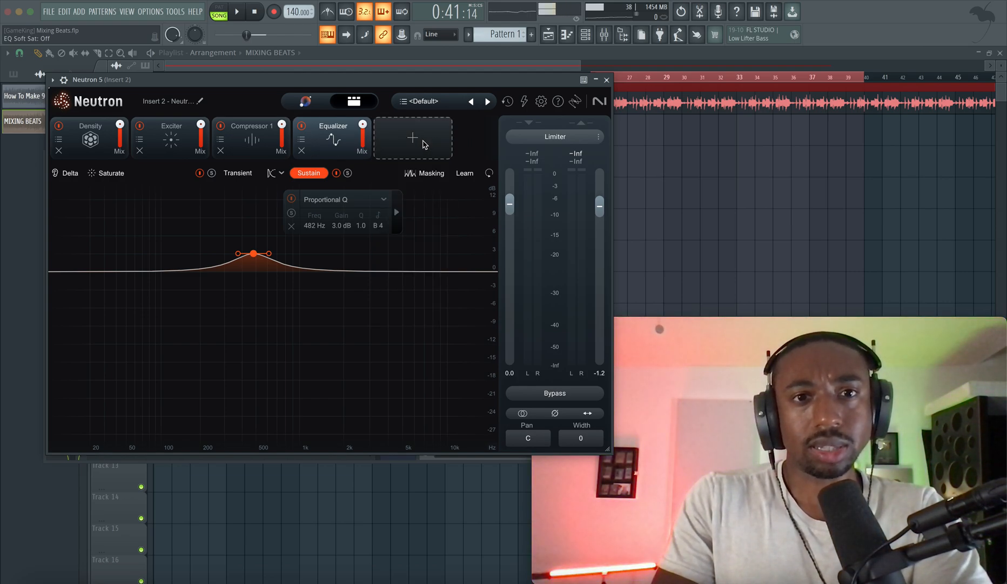
Add a Transient Shaper module after the Equalizer while the beat plays
key(space)
click(425, 142)
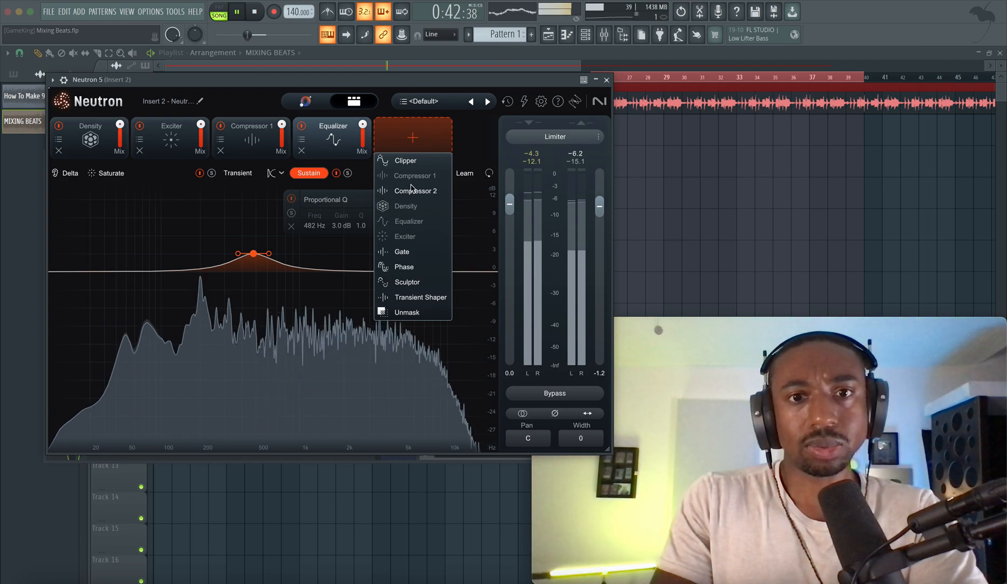
click(421, 297)
key(space)
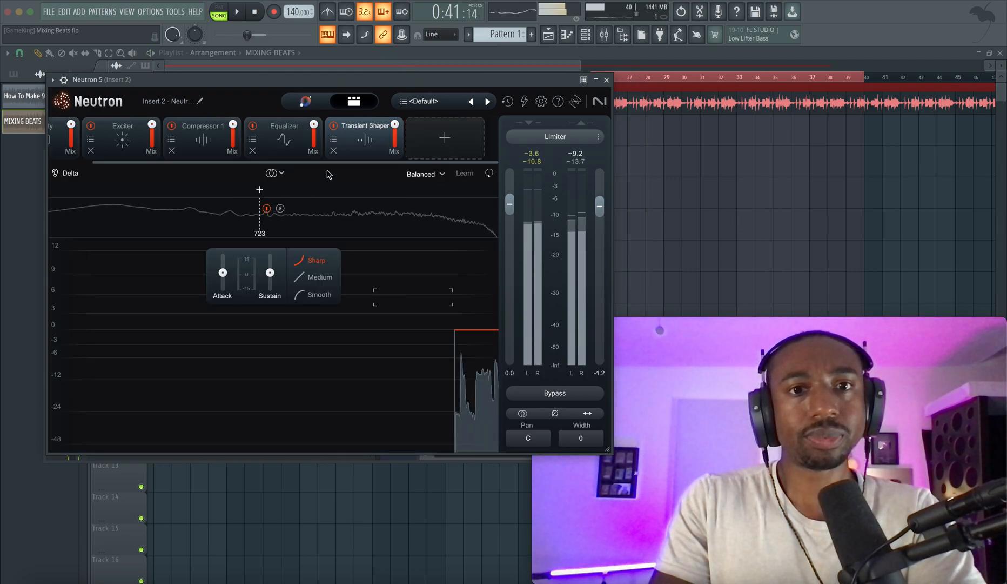
Add a Clipper module and place it between the Equalizer and the Transient Shaper
click(438, 140)
click(436, 161)
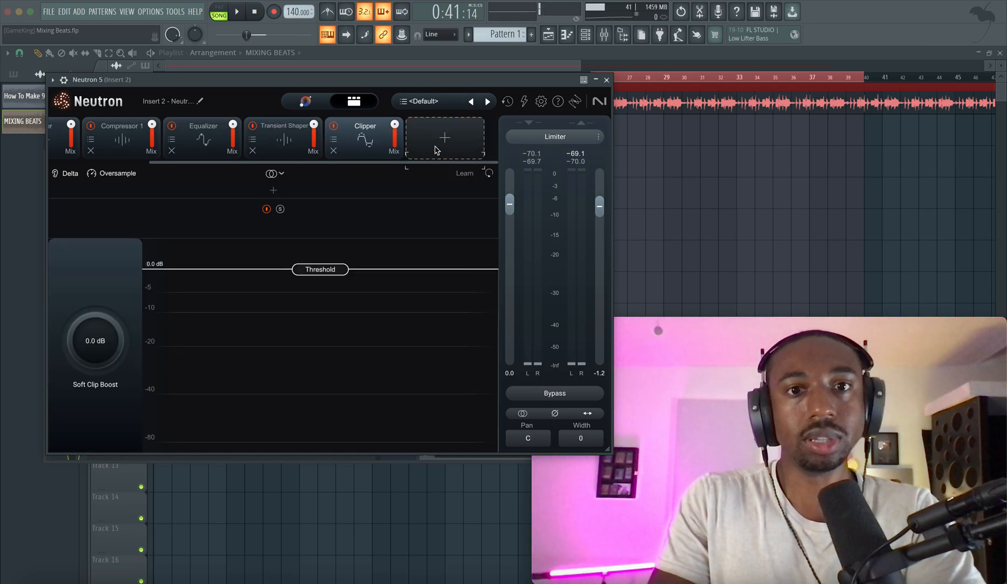
drag(381, 142, 305, 141)
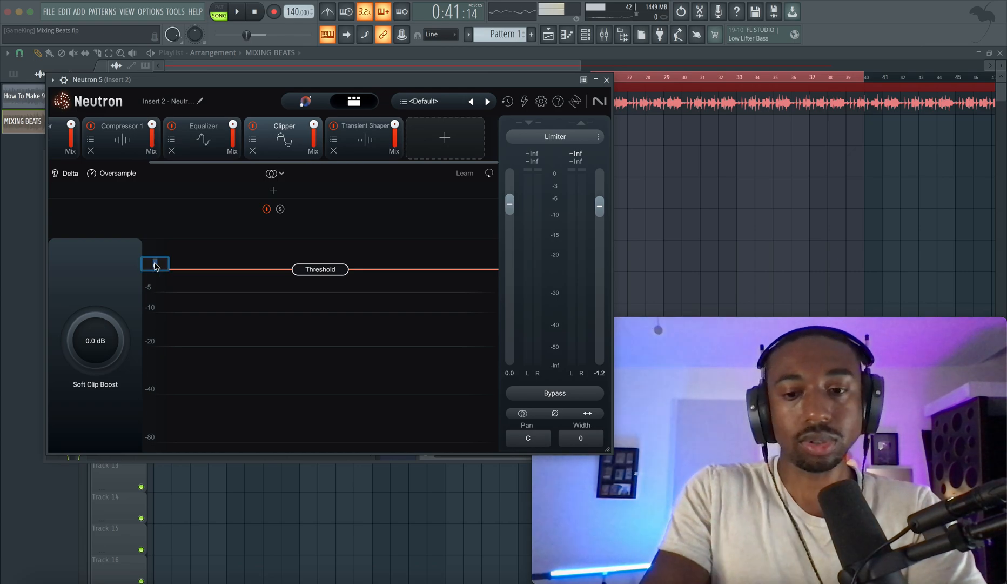
Set the Clipper's threshold to -2.0 dB and play the result
drag(154, 265, 155, 274)
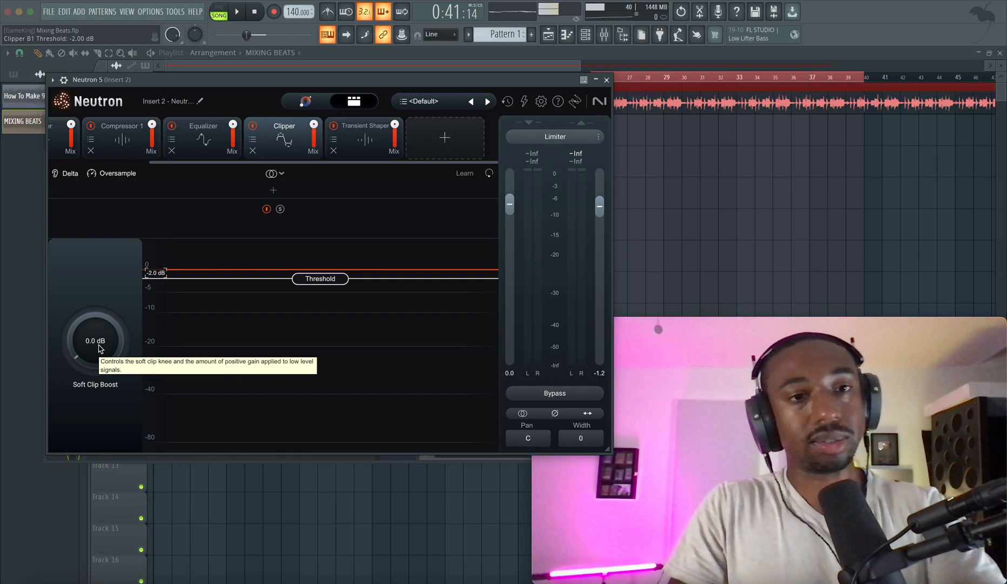
key(space)
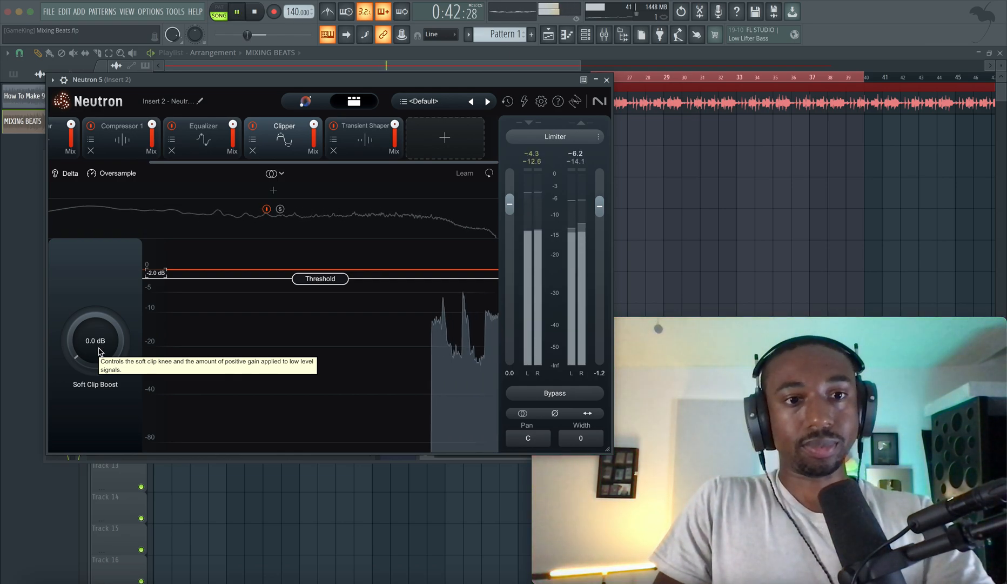
key(space)
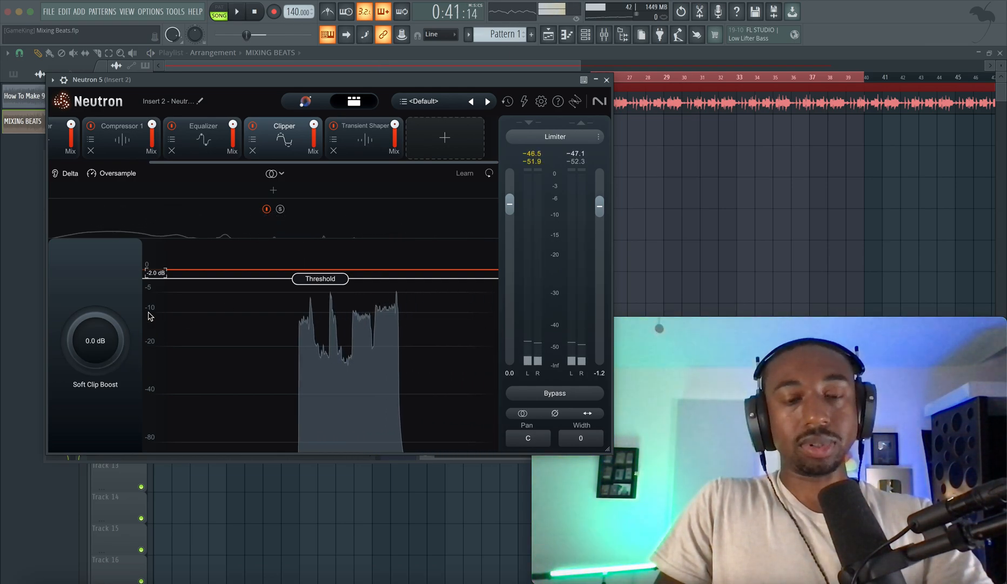
Raise the Clipper's Soft Clip Boost to 5.1 dB during playback and enable Oversample
key(space)
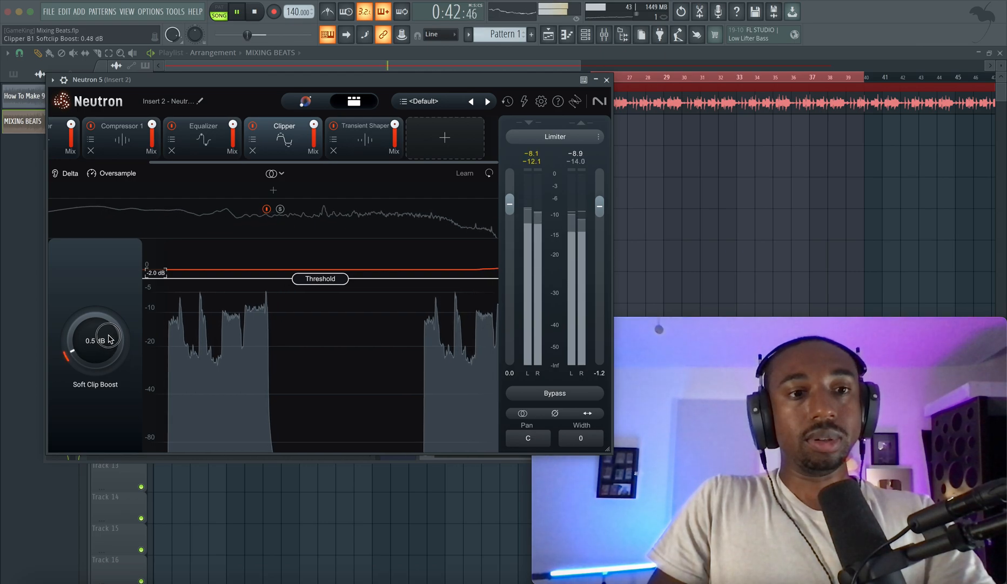
drag(110, 339, 115, 283)
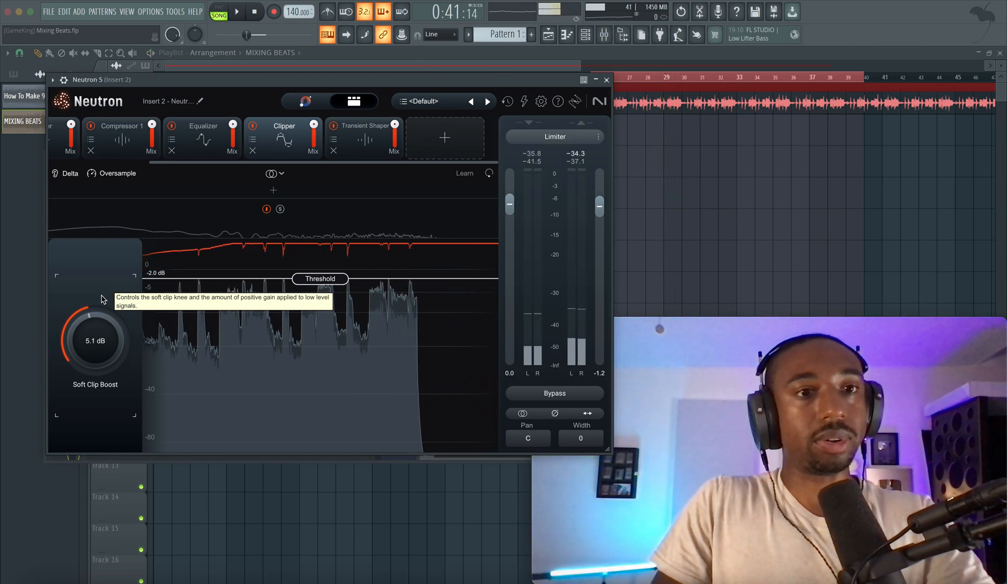
click(114, 173)
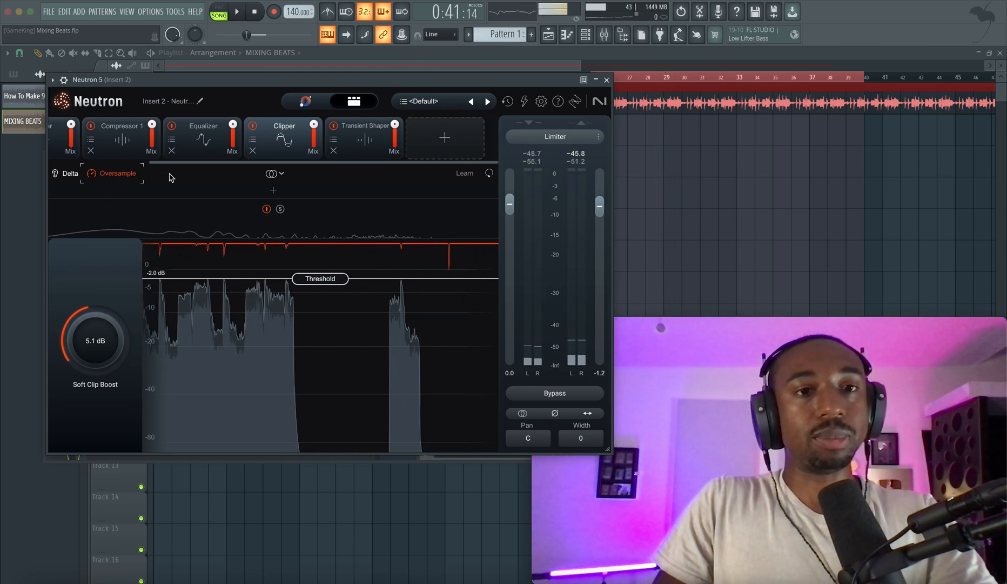
Check the Exciter and Compressor 1 modules for an oversampling option and return to the Clipper
drag(211, 162, 126, 162)
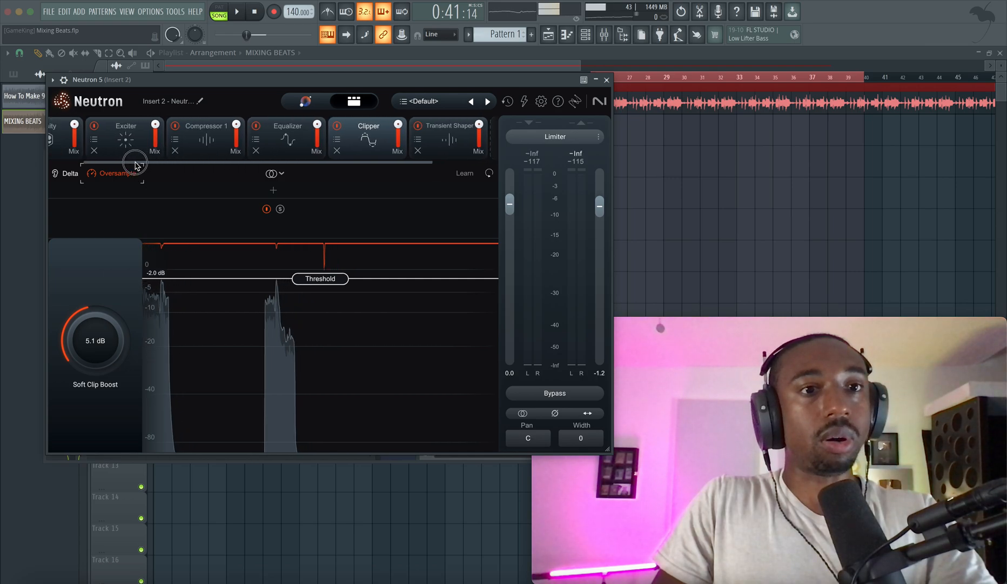
click(153, 137)
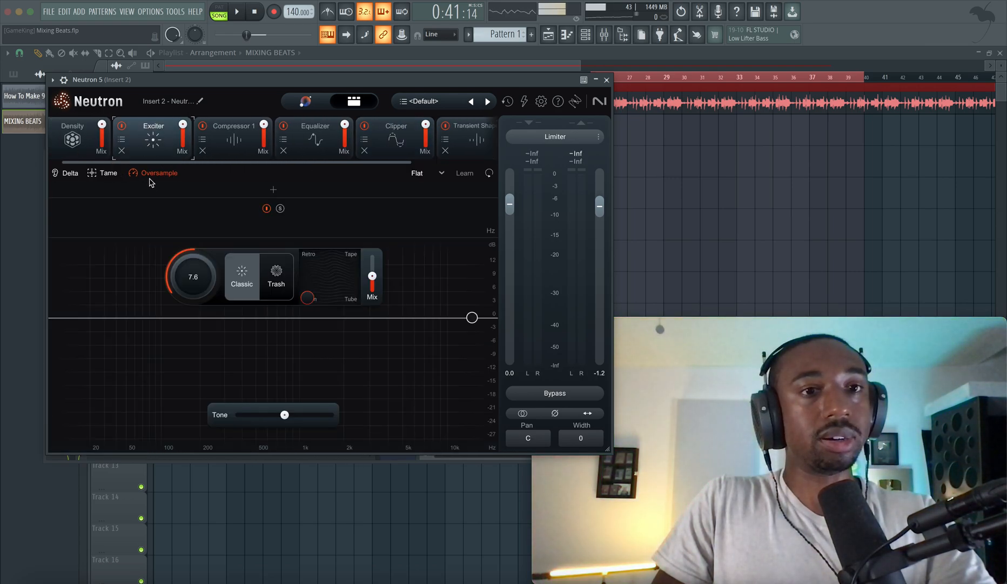
click(242, 156)
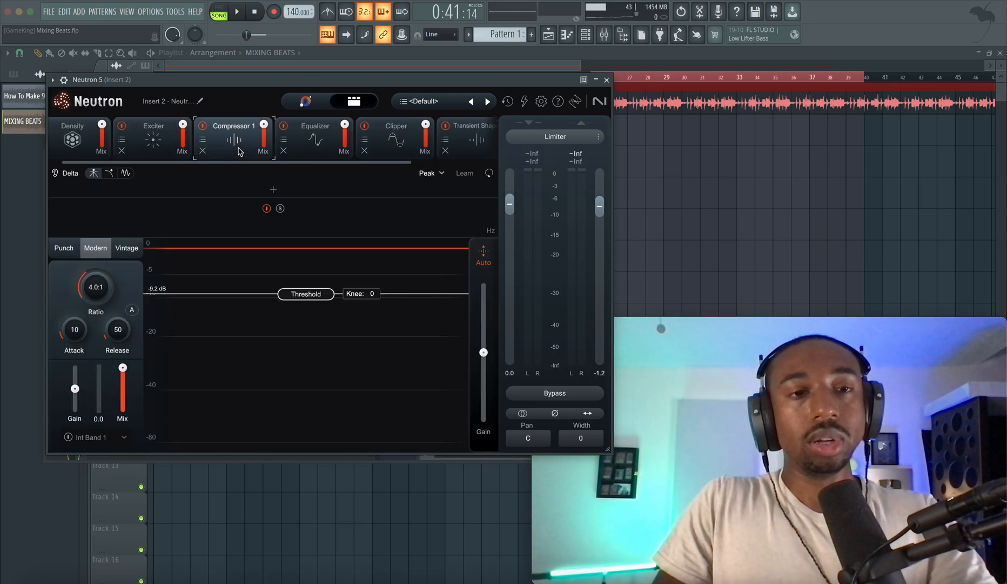
drag(229, 162, 317, 162)
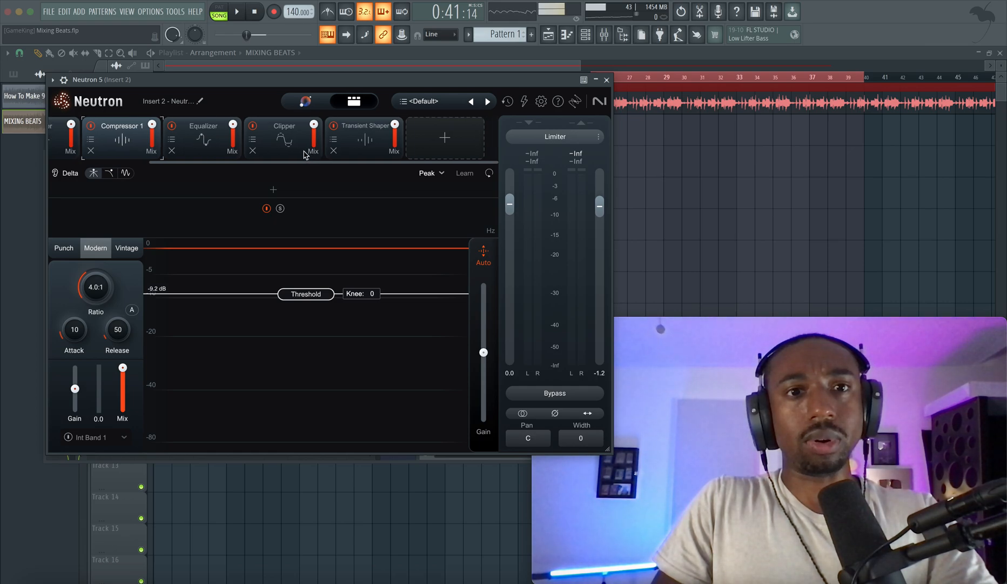
click(281, 157)
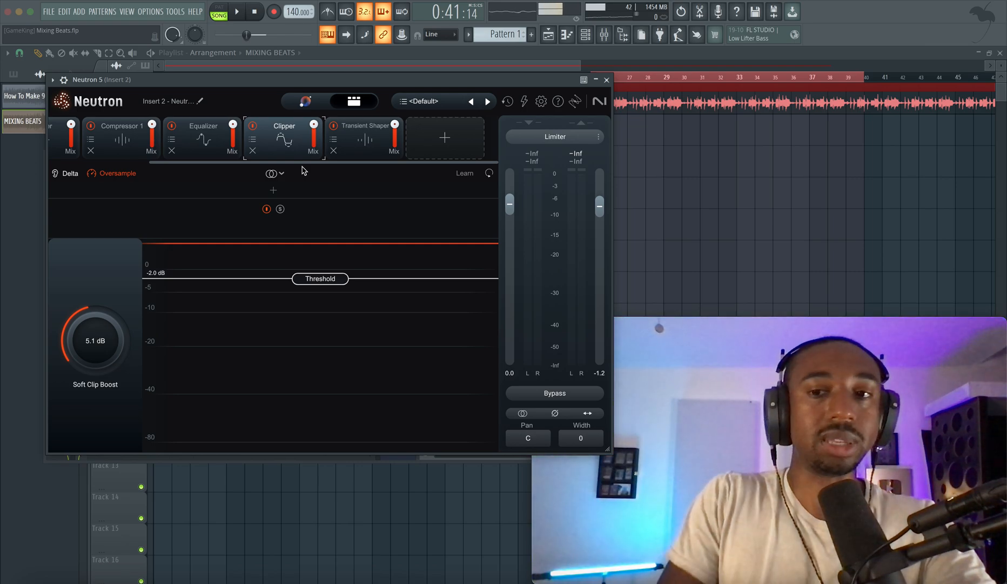
Compare the beat with the whole Neutron chain bypassed and active during playback
key(space)
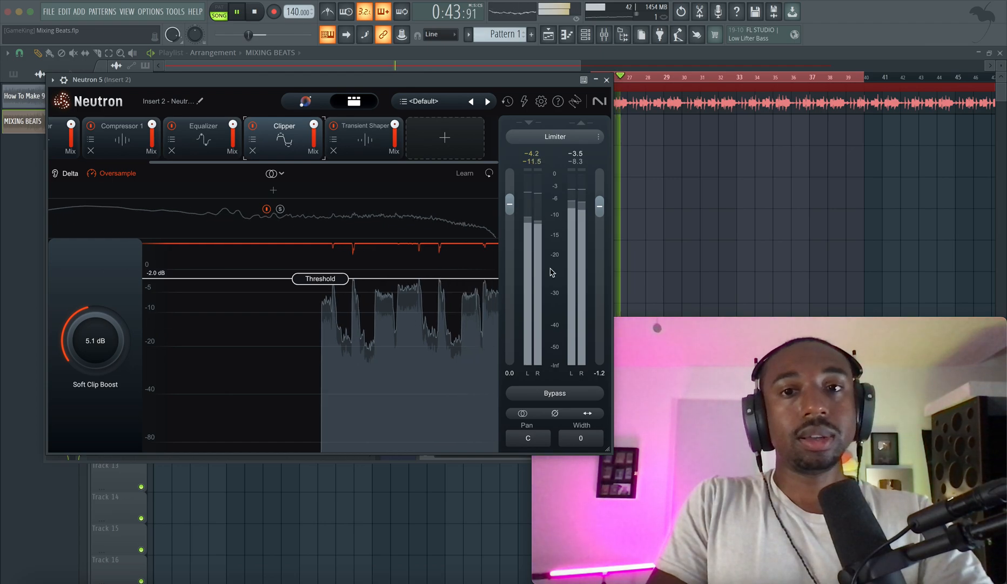
key(space)
click(555, 393)
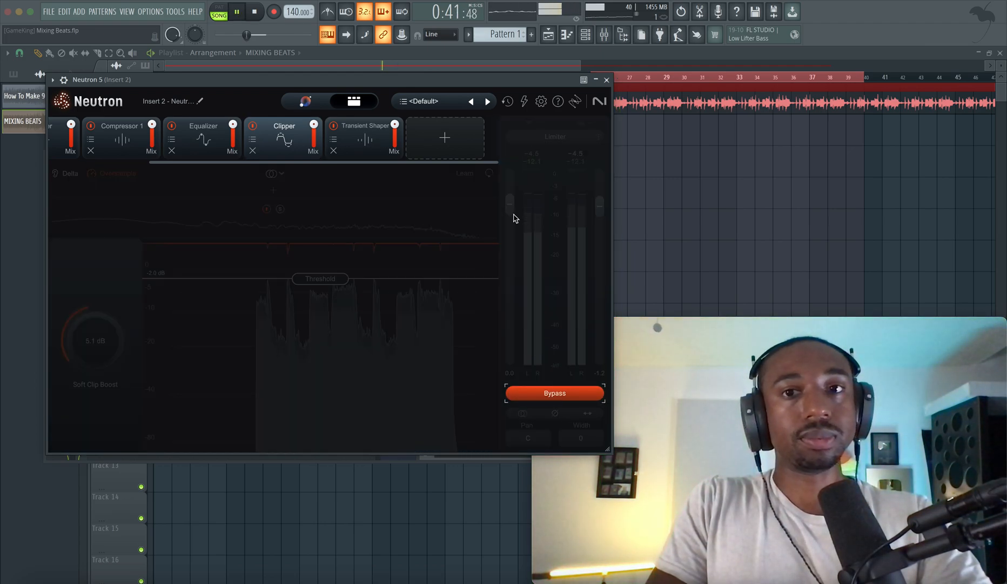
mouse_move(502, 85)
mouse_down()
mouse_move(520, 154)
mouse_move(496, 95)
mouse_up()
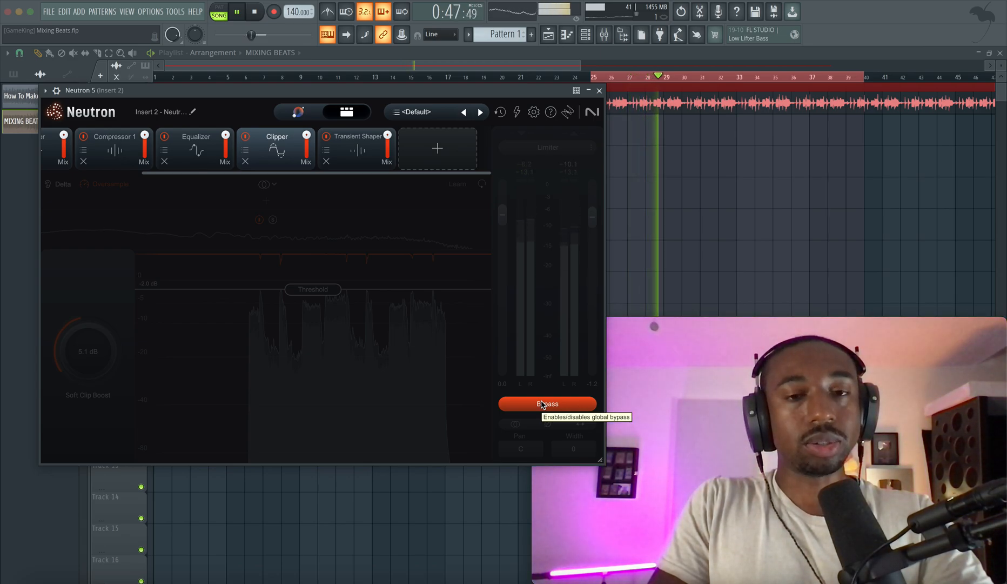
key(space)
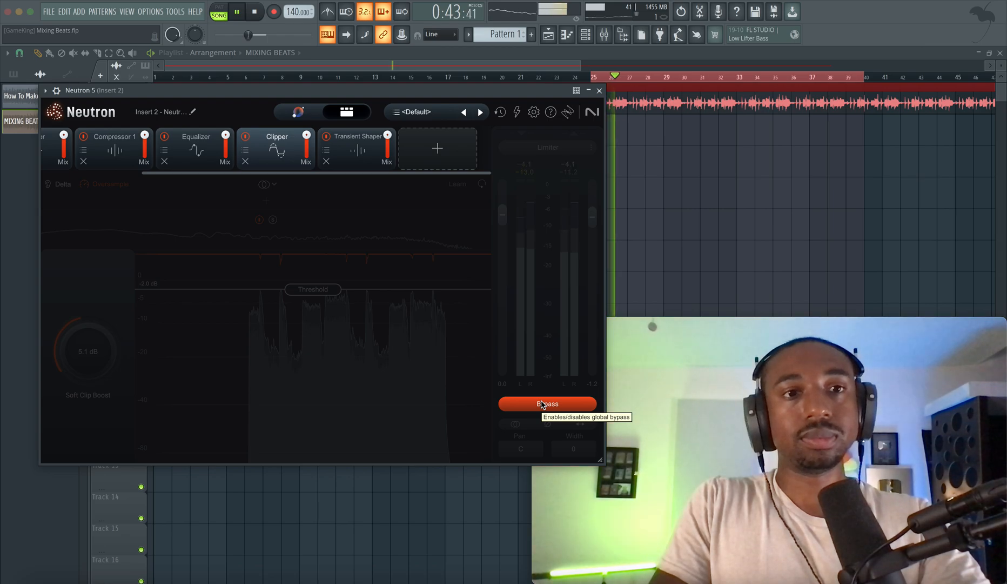
click(543, 404)
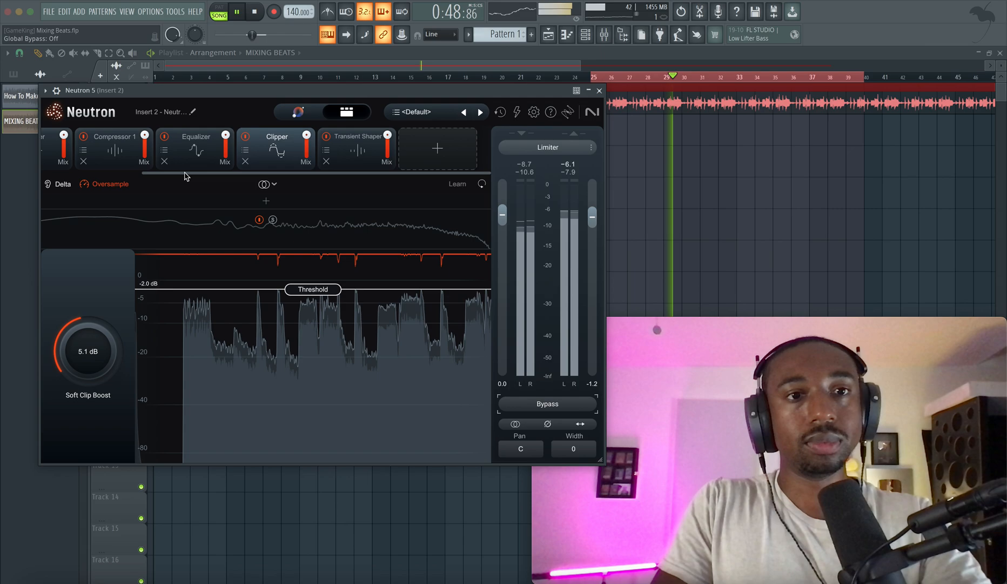
key(space)
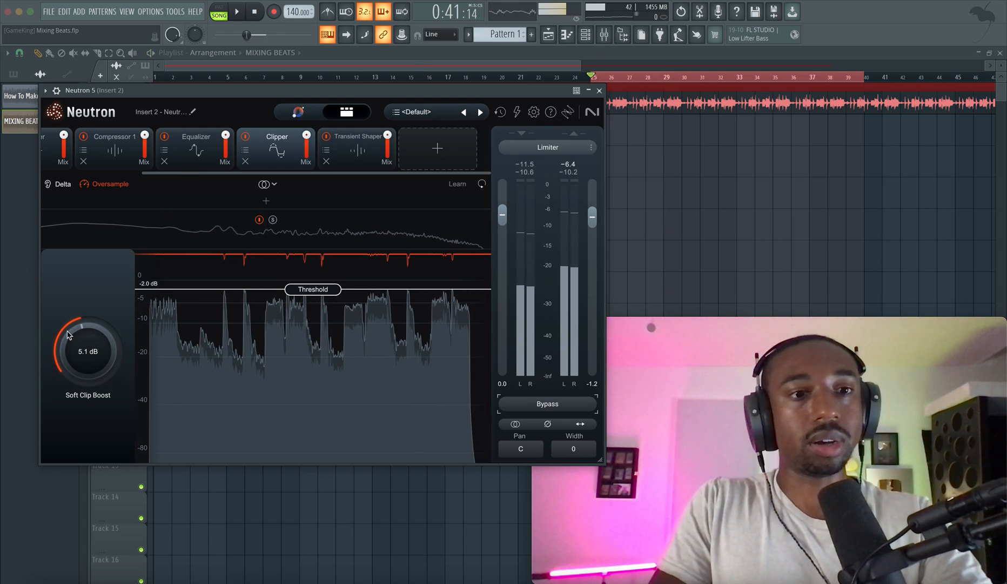
Lower the Clipper's Soft Clip Boost to 2.3 dB while listening to the beat
key(space)
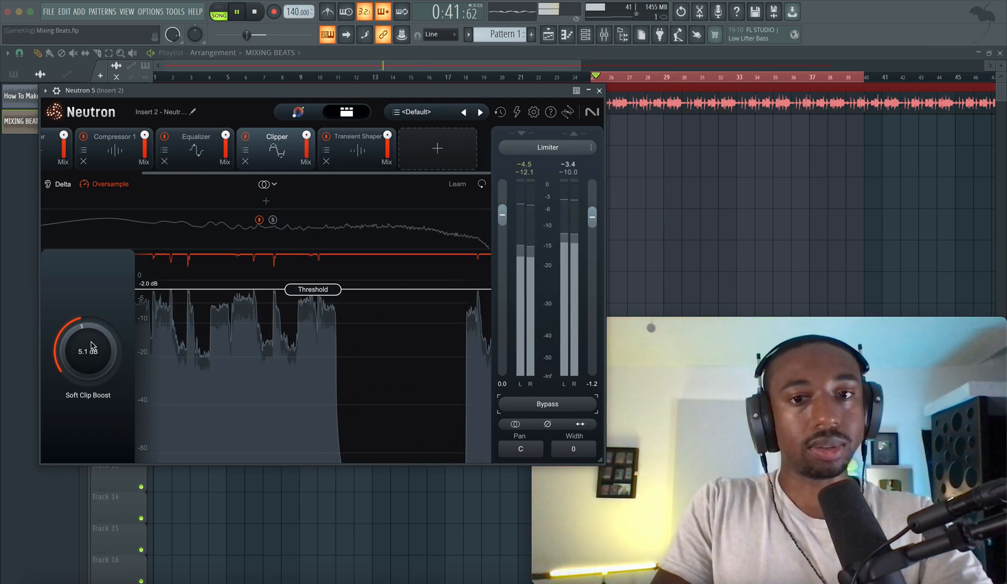
mouse_move(91, 346)
mouse_down()
mouse_move(90, 370)
mouse_move(87, 361)
mouse_up()
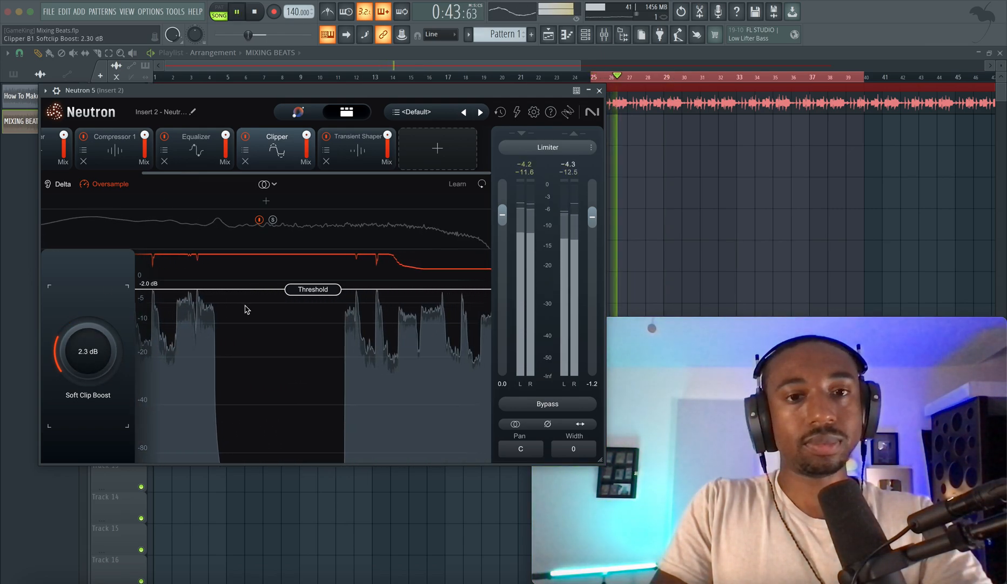
key(space)
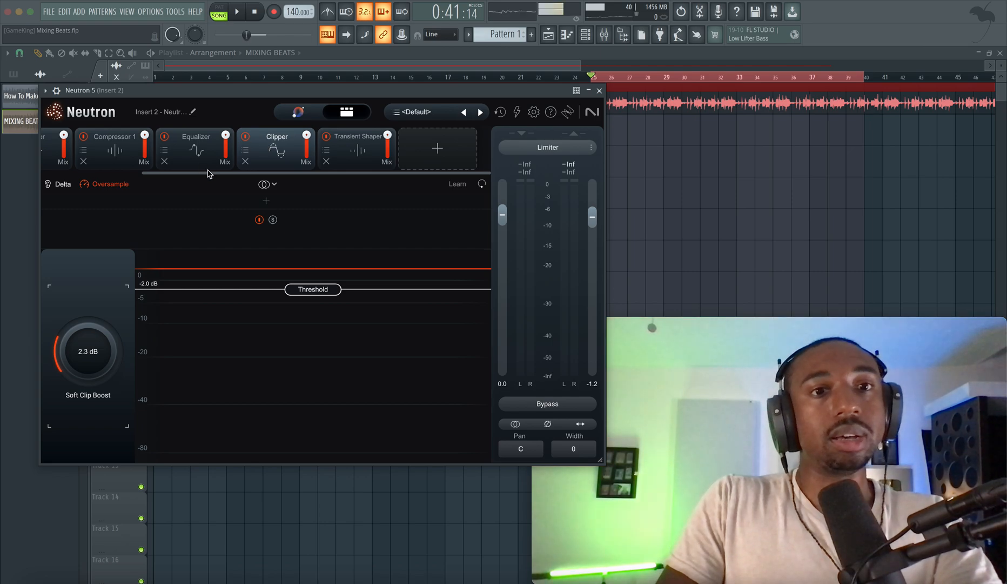
Disable the Exciter module and audition the chain without it
key(space)
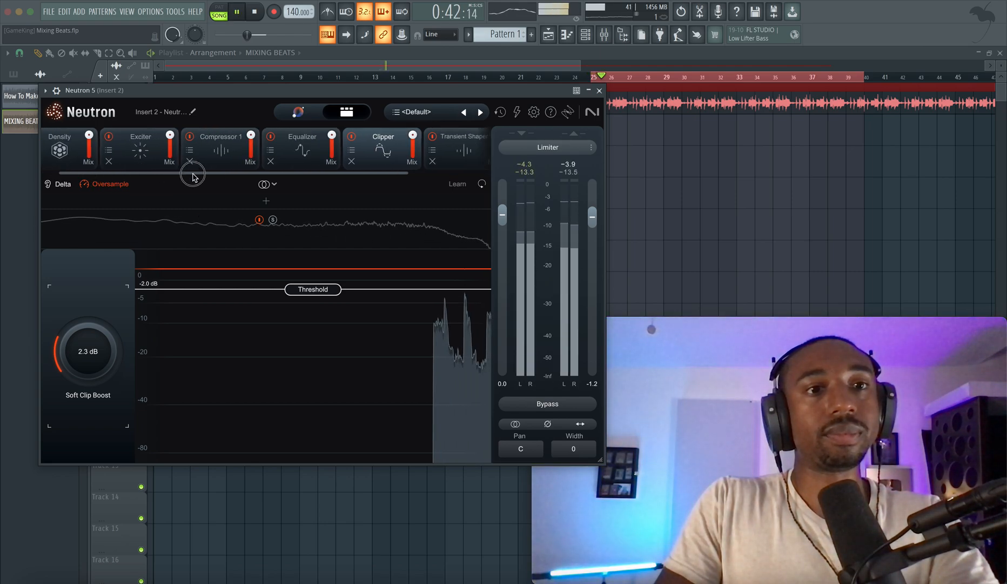
drag(336, 174, 236, 174)
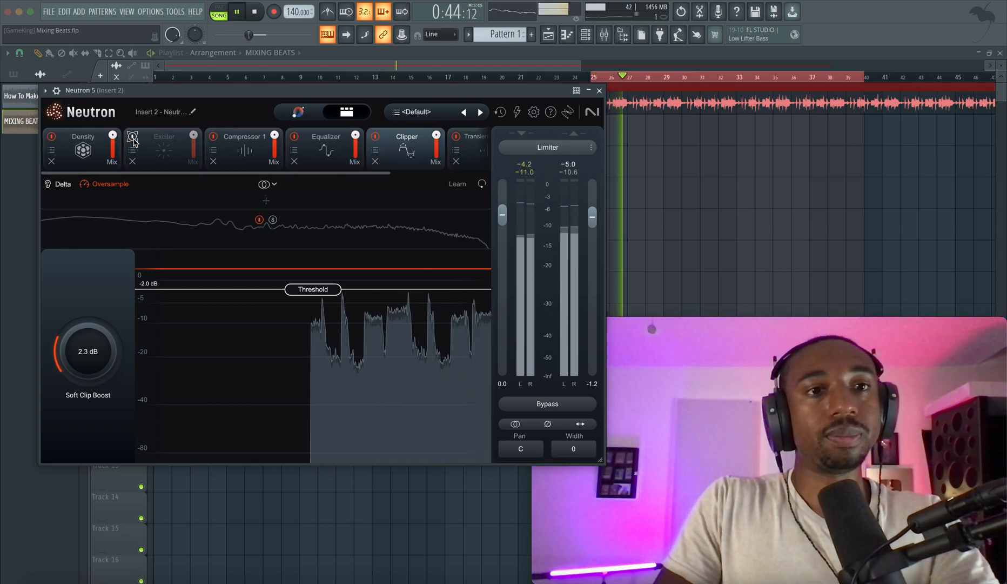
key(space)
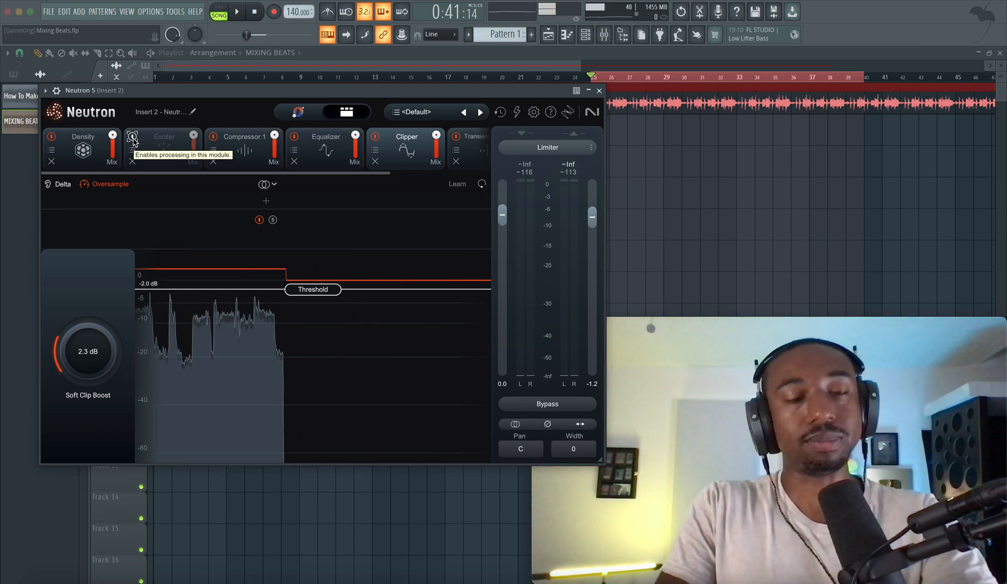
key(space)
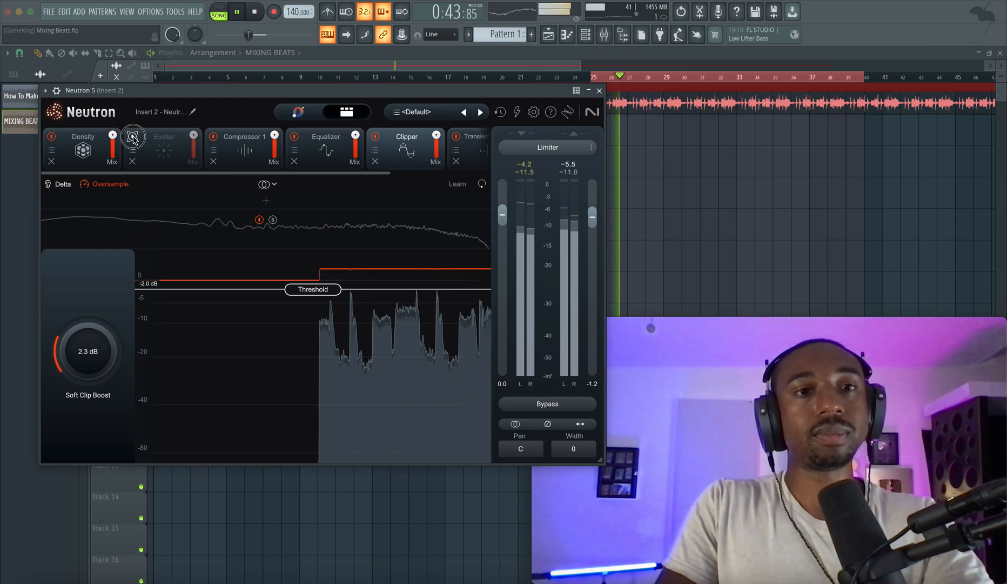
Re-enable the Exciter and compare the beat with the Clipper bypassed and active during playback
click(132, 137)
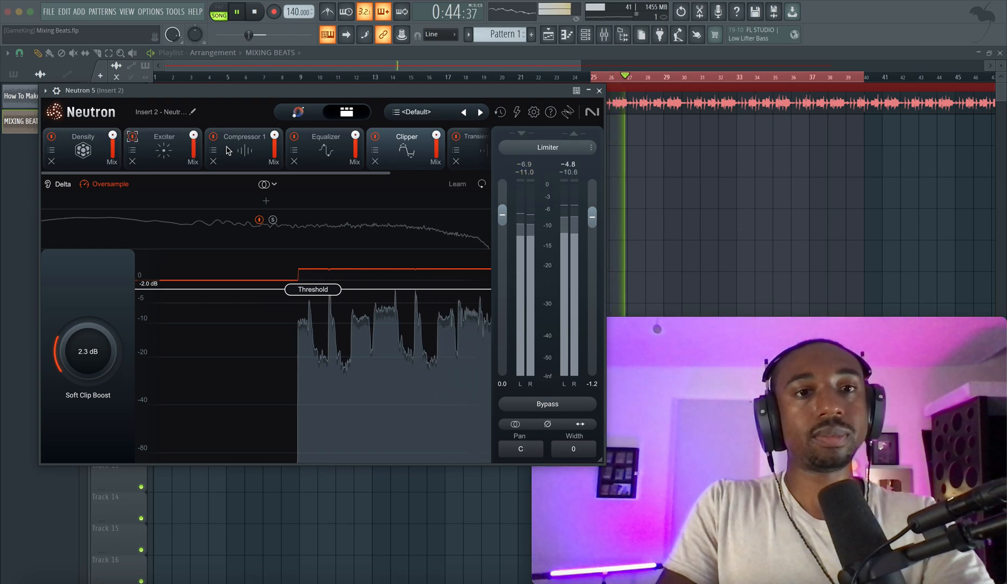
click(376, 137)
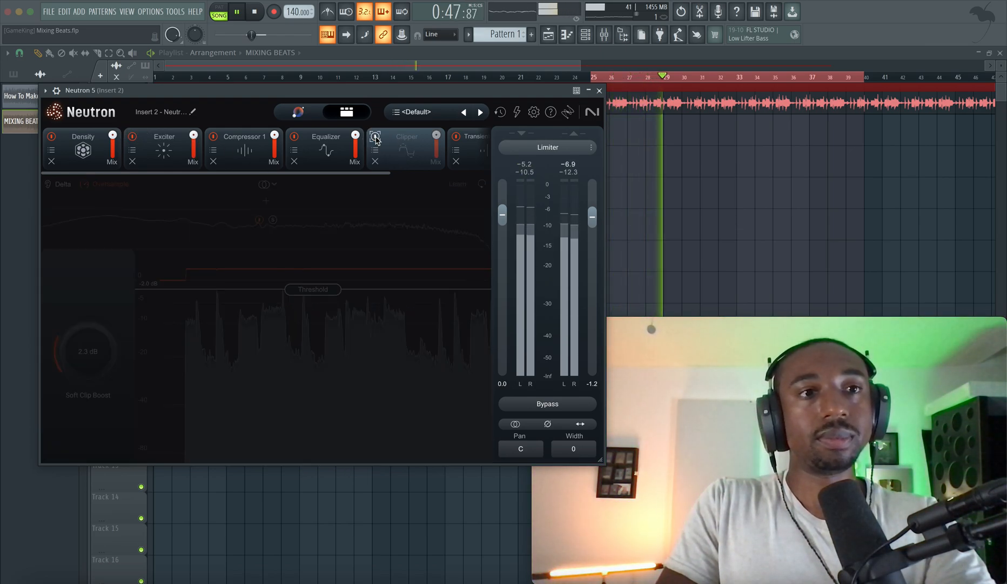
click(376, 137)
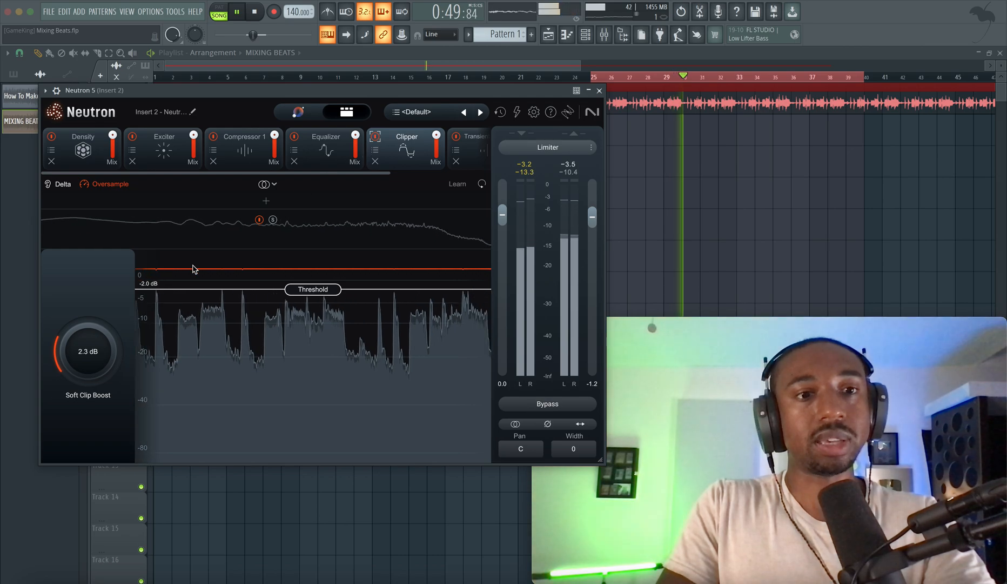
key(space)
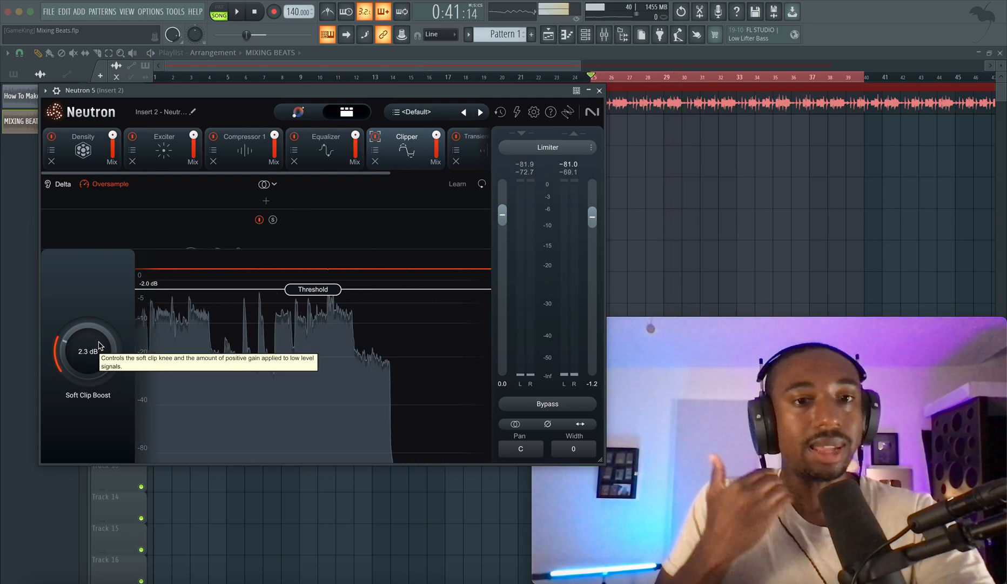
Lower the Clipper's Soft Clip Boost to 1.2 dB and audition the beat
drag(99, 346, 86, 361)
key(space)
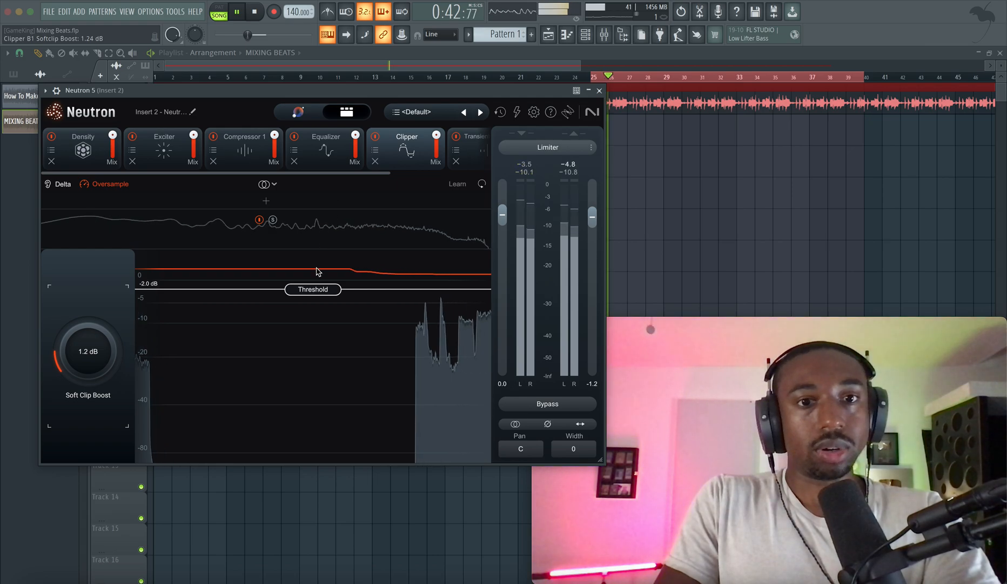
key(space)
Switch the Clipper to Transient/Sustain mode with Soft Clip Boost at 0.0 dB and audition the soloed Transient signal
drag(264, 173, 363, 172)
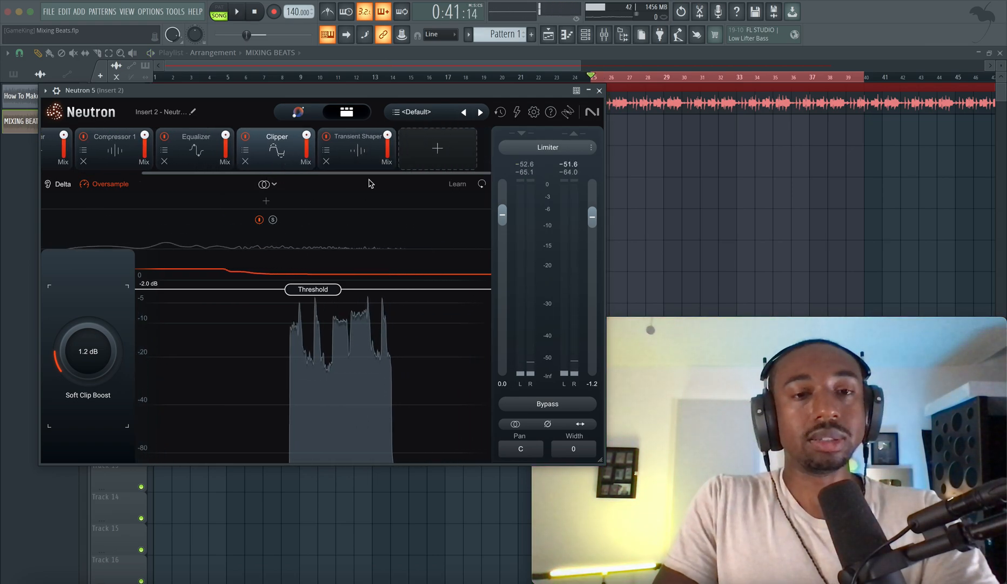
click(266, 184)
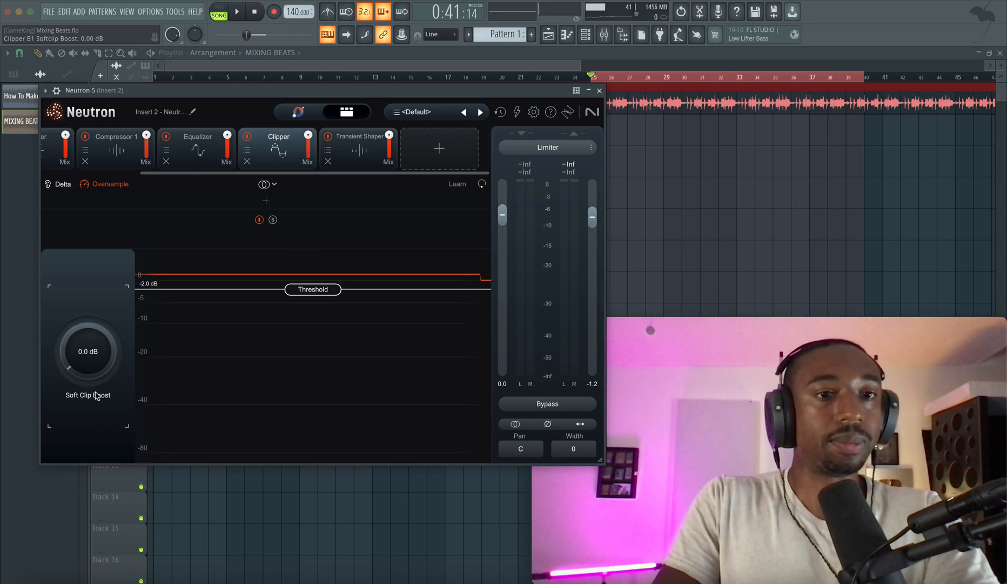
click(279, 239)
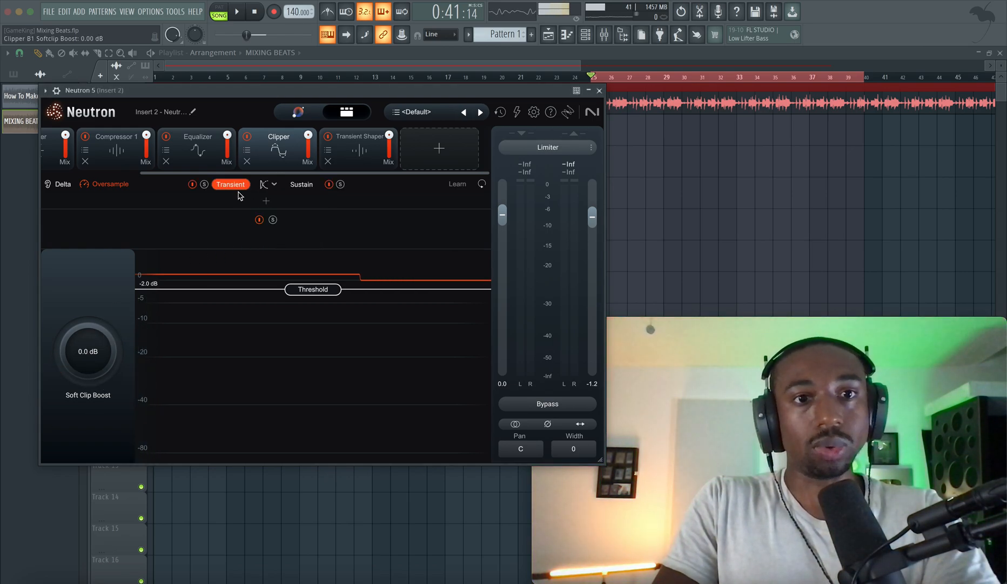
click(205, 184)
key(space)
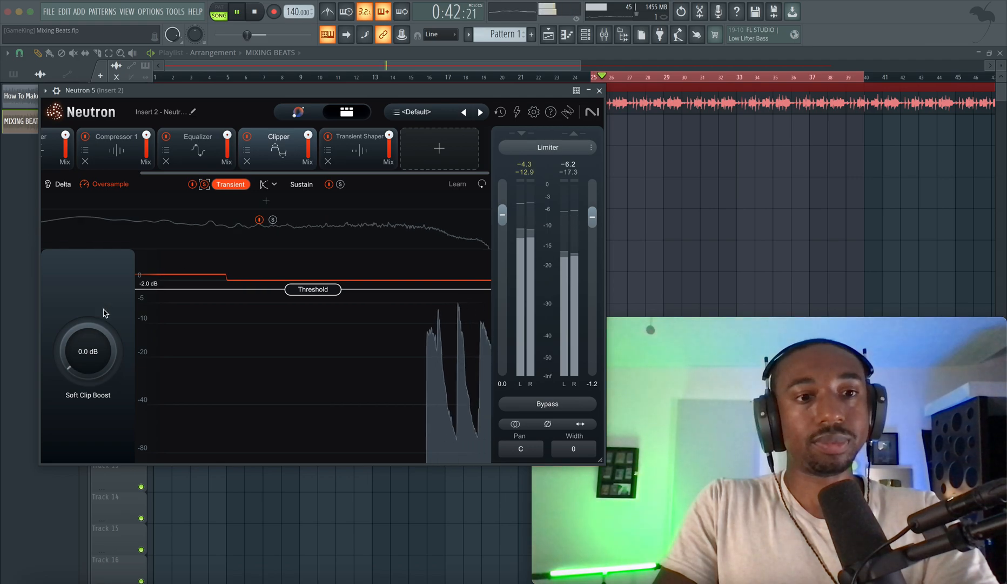
key(space)
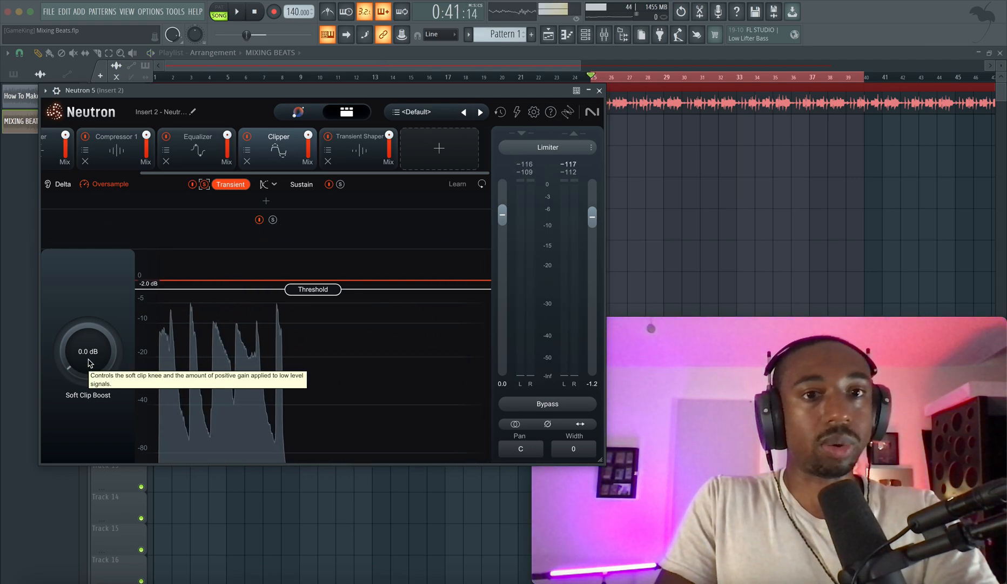
Adjust the transient Clipper during playback to a 3.3 dB Soft Clip Boost and a -5.8 dB Threshold, with the transient solo off
drag(89, 362, 91, 342)
key(space)
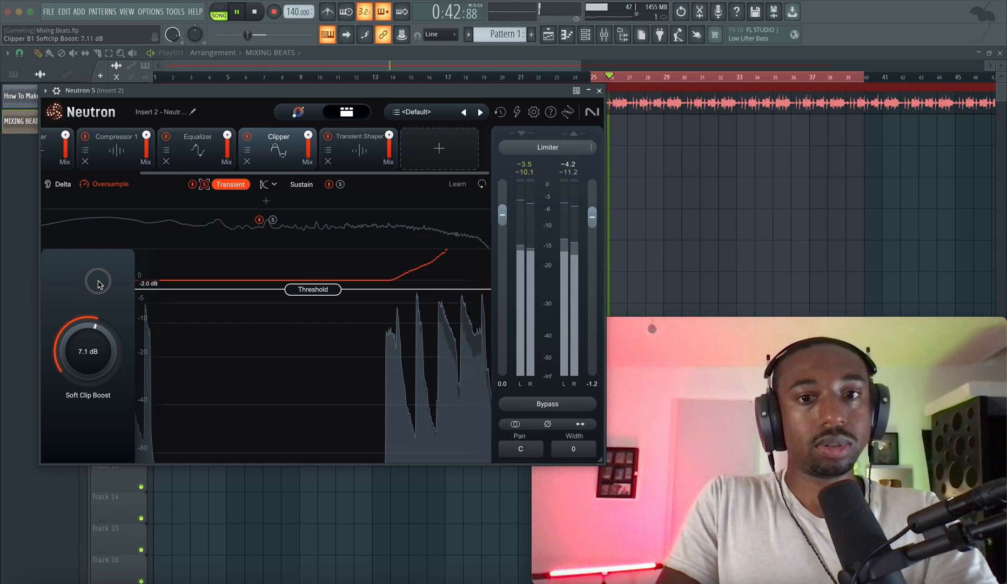
key(space)
drag(98, 281, 129, 267)
key(space)
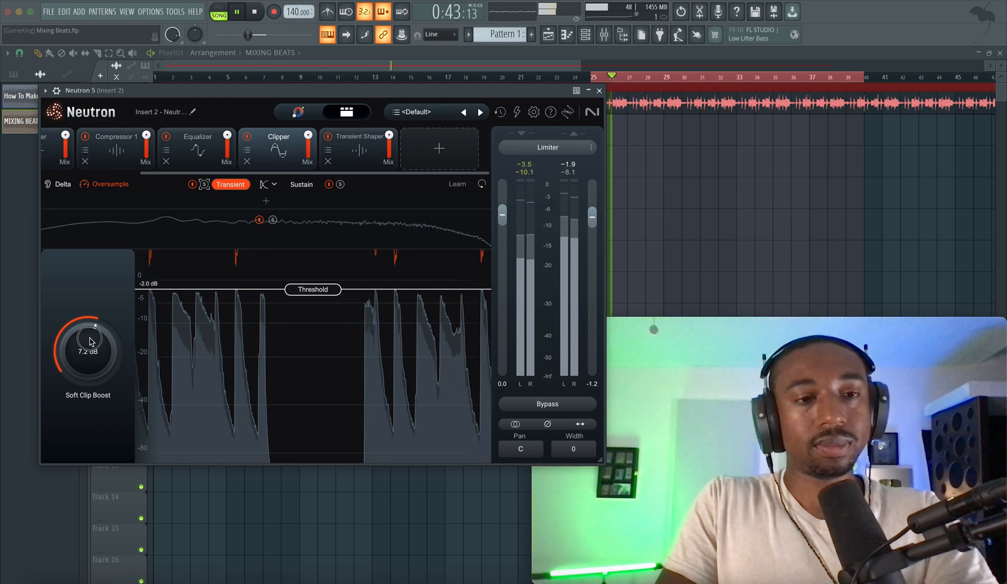
drag(89, 340, 78, 377)
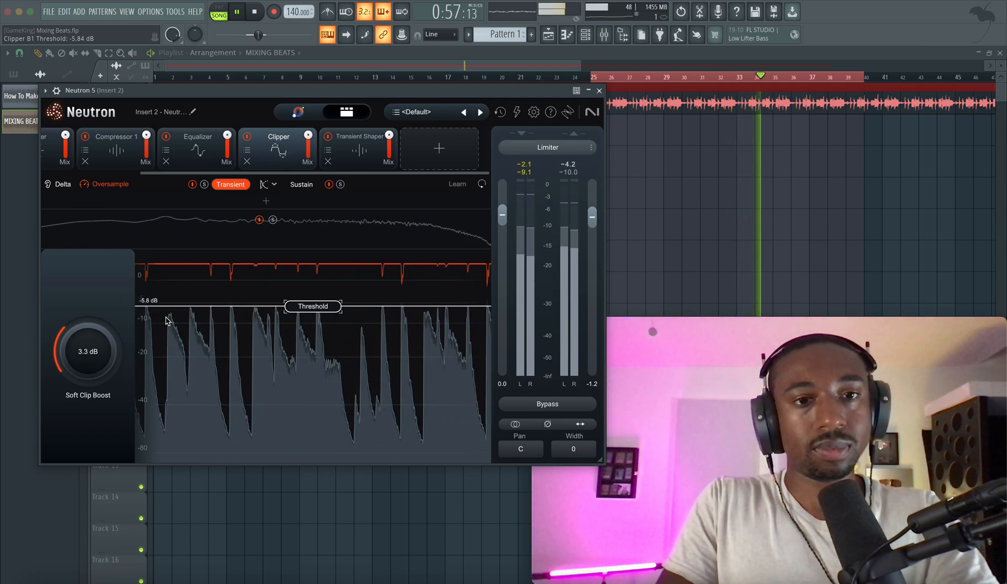
Compare the beat with the transient-mode Clipper bypassed and active, leaving the module enabled
click(248, 137)
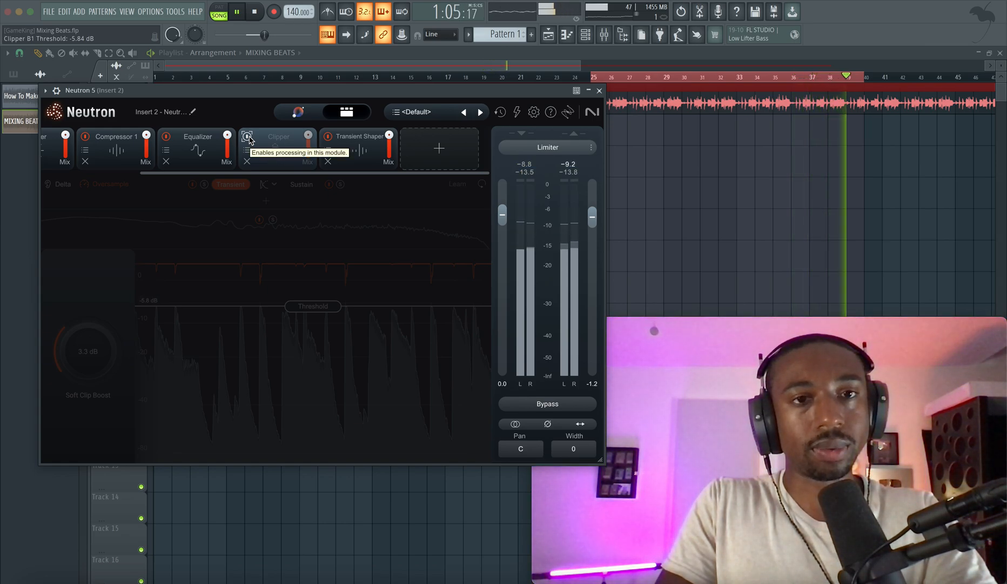
click(248, 136)
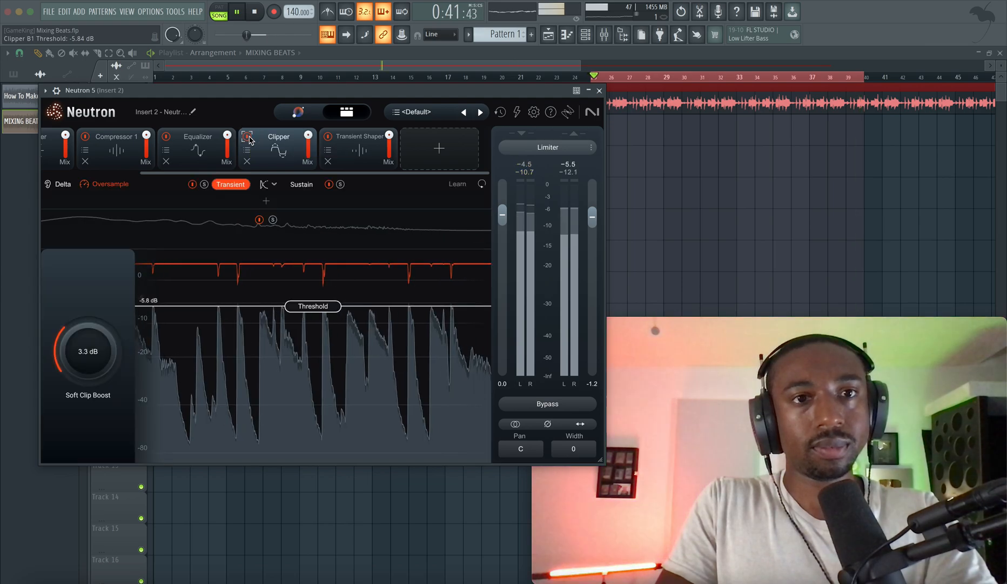
click(248, 136)
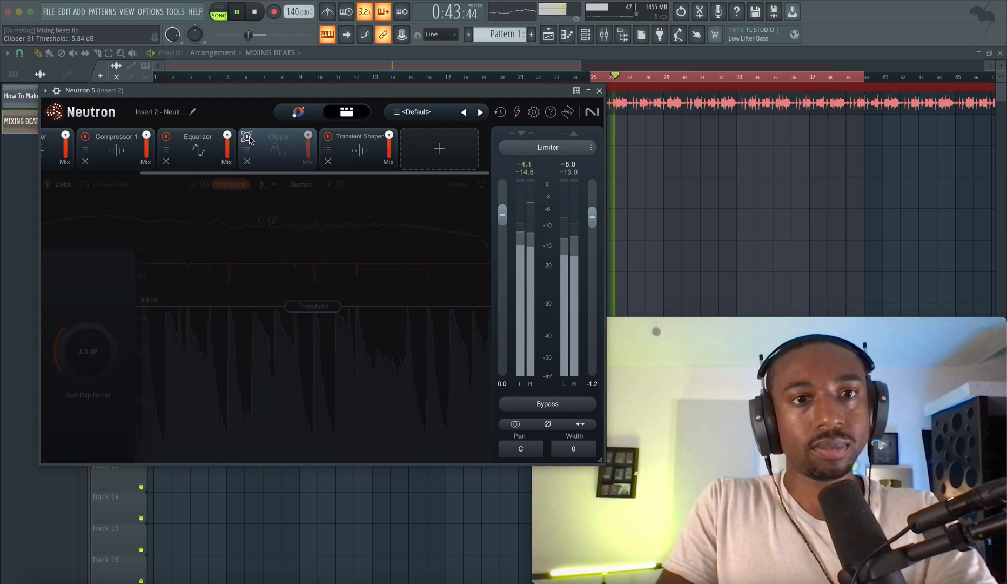
click(248, 136)
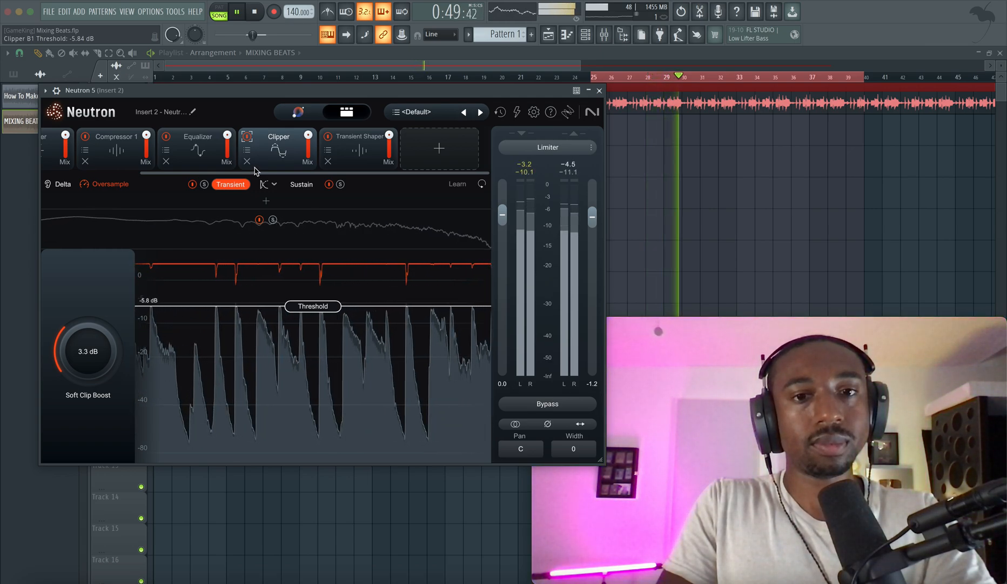
Compare the beat with Compressor 1 bypassed and active, then stop playback
click(86, 136)
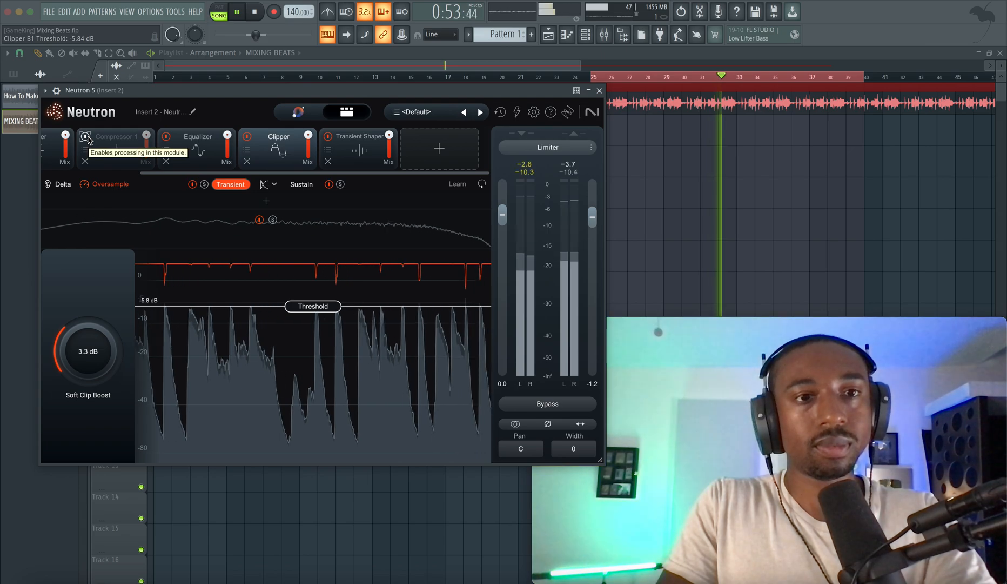
click(86, 137)
key(space)
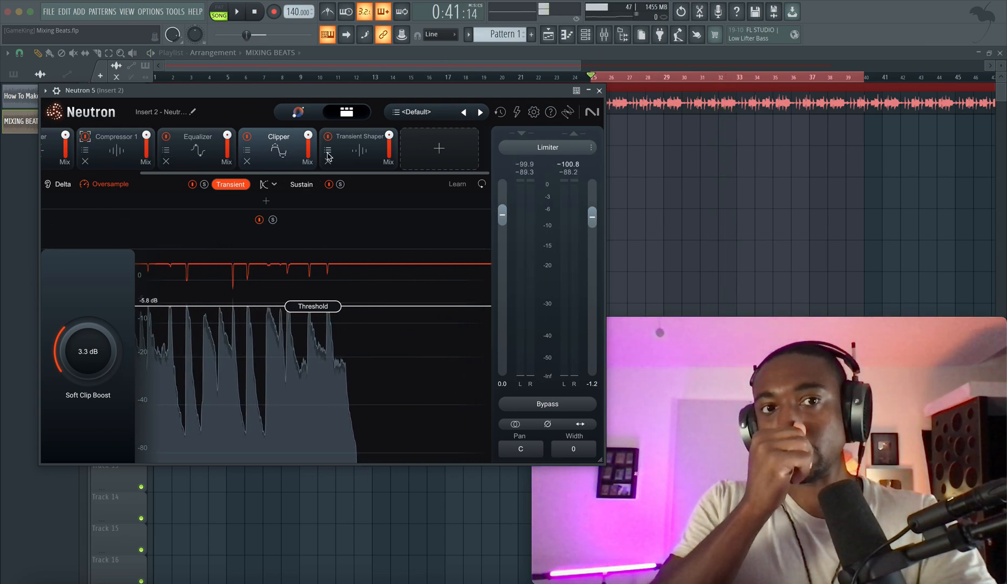
Move the Transient Shaper ahead of the Clipper and split it into two bands with a crossover at 429 Hz
drag(327, 157, 296, 152)
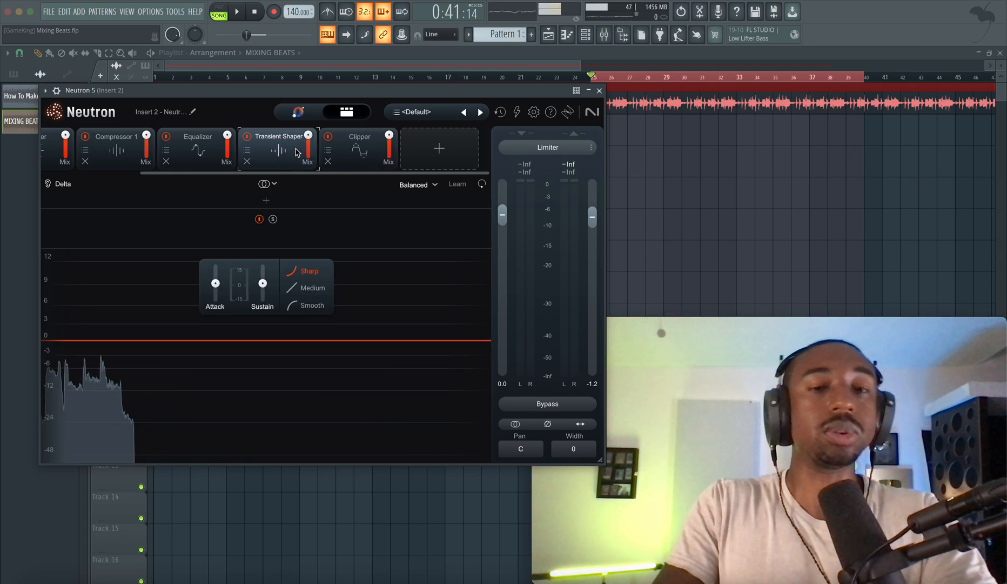
click(265, 185)
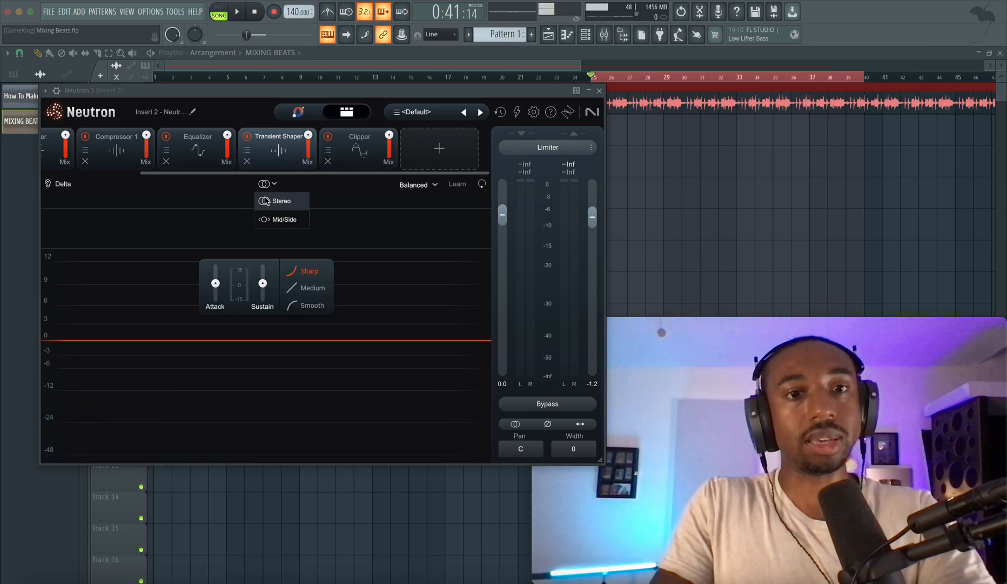
click(106, 201)
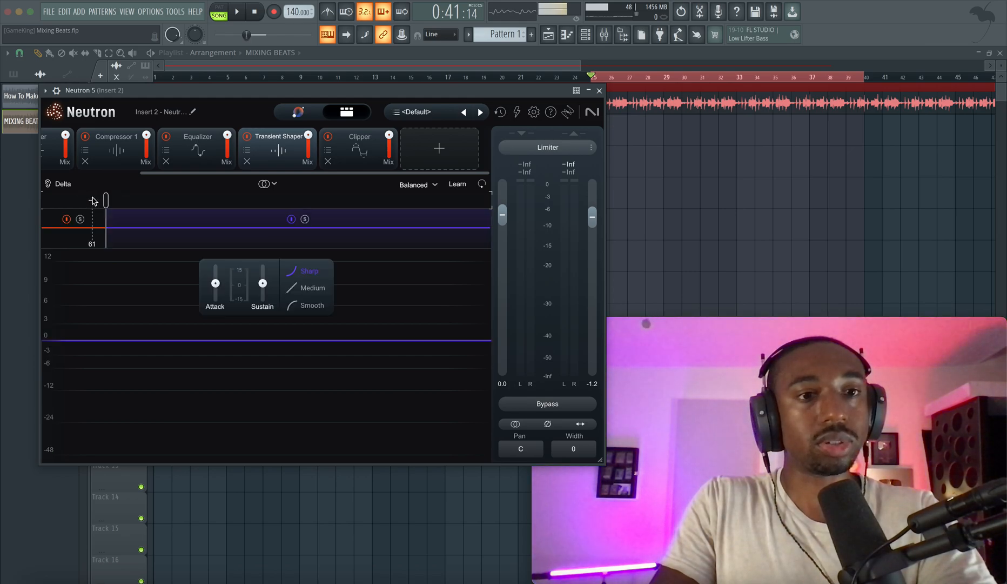
click(216, 201)
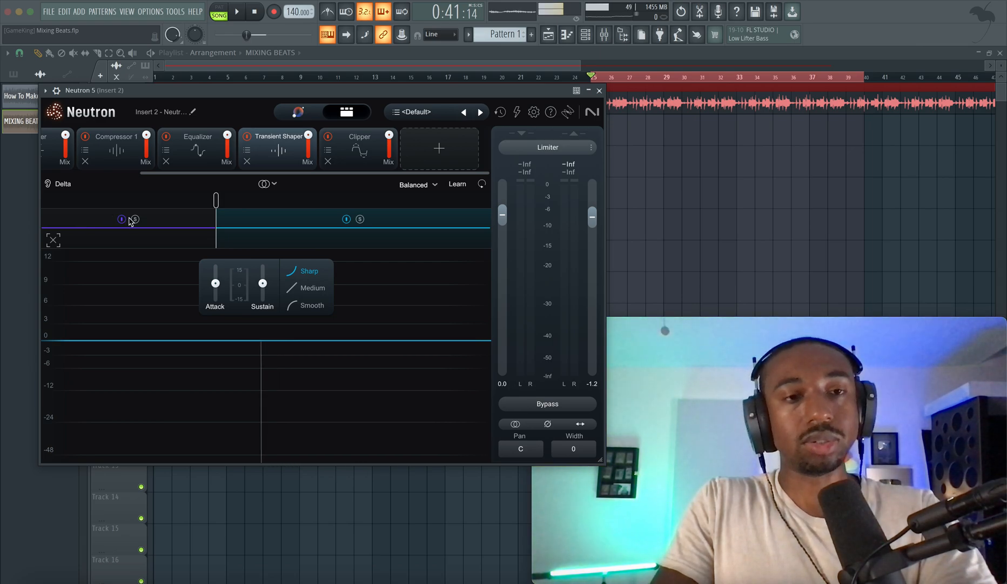
Raise the Transient Shaper's crossover to about 601 Hz while auditioning the soloed low band, then turn the solo off
key(space)
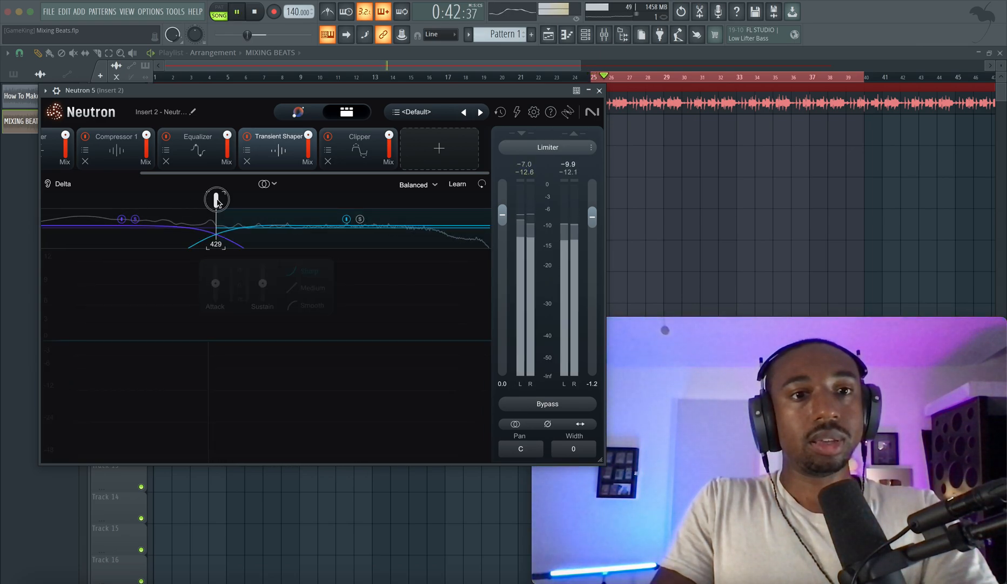
key(space)
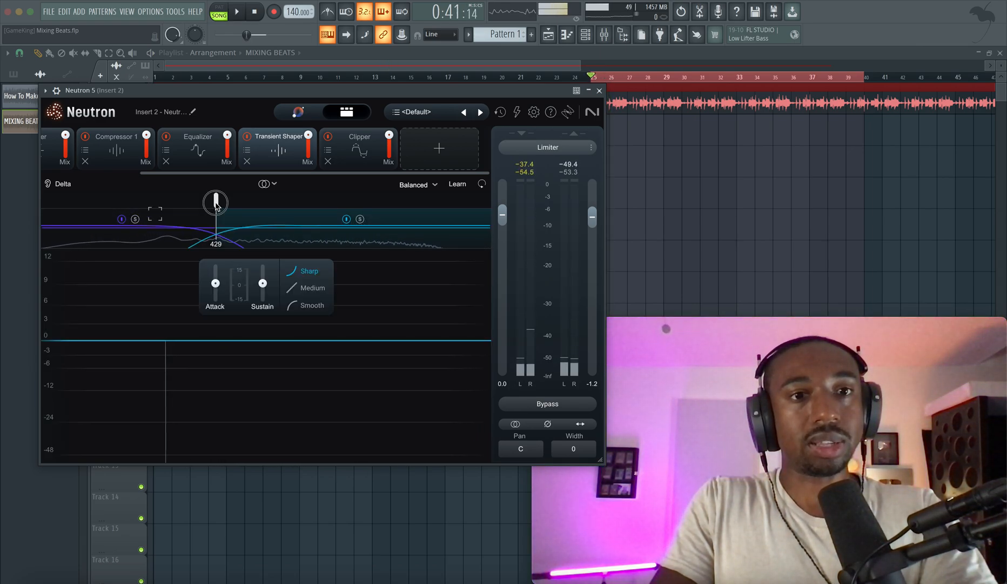
drag(217, 207, 241, 201)
key(space)
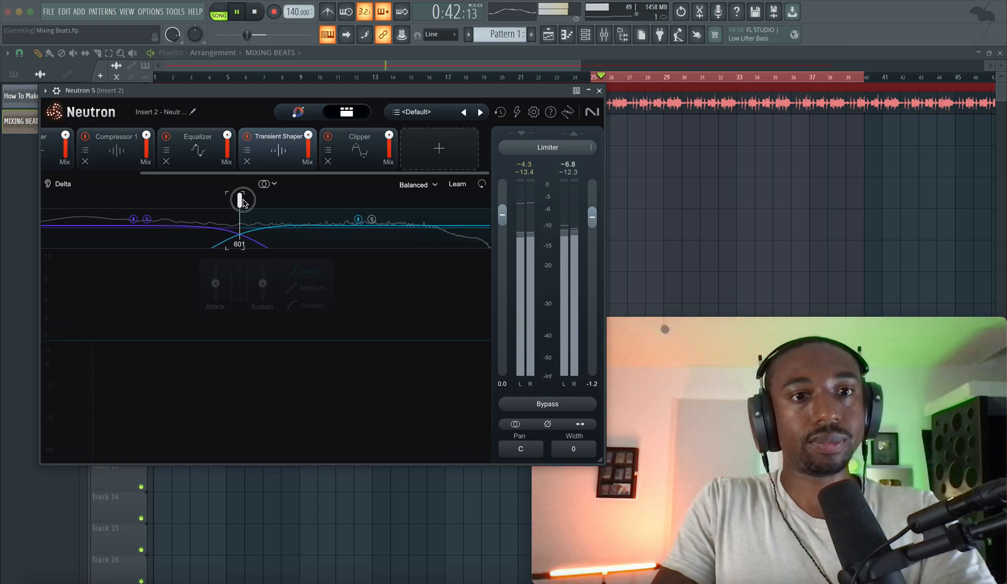
click(147, 220)
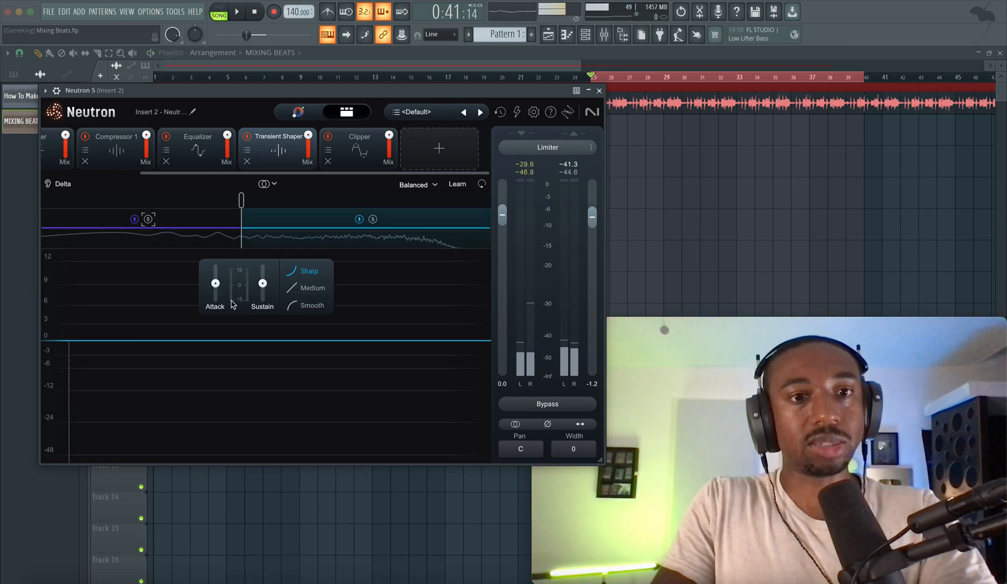
Raise the Transient Shaper's high-band Attack to about 7.5 while listening to the beat
drag(216, 284, 217, 276)
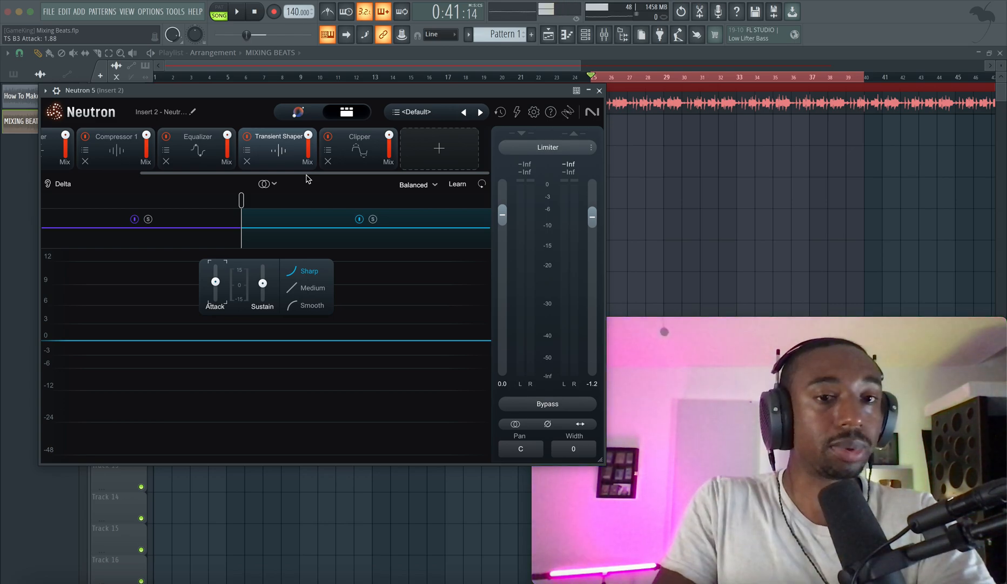
key(space)
drag(215, 280, 217, 260)
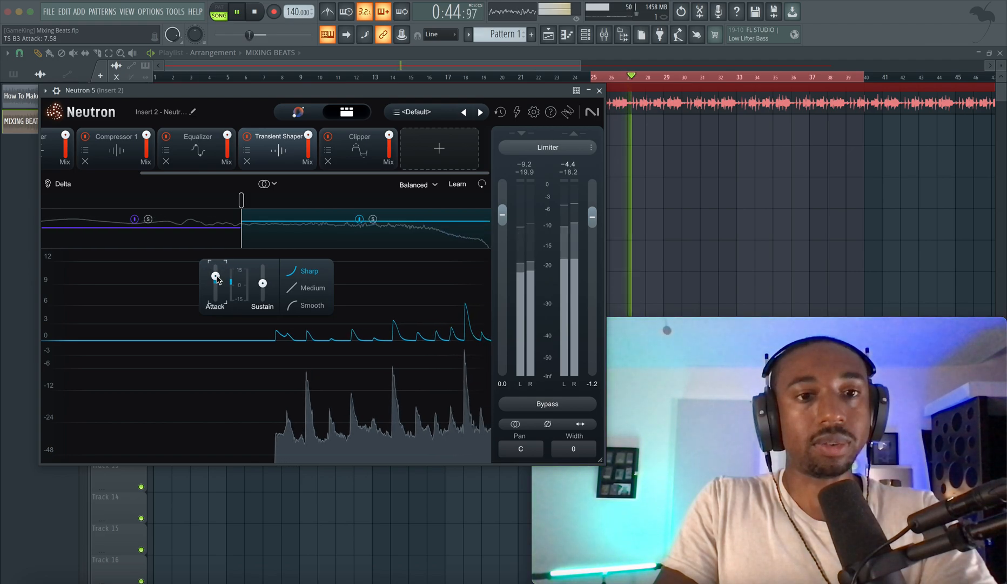
key(space)
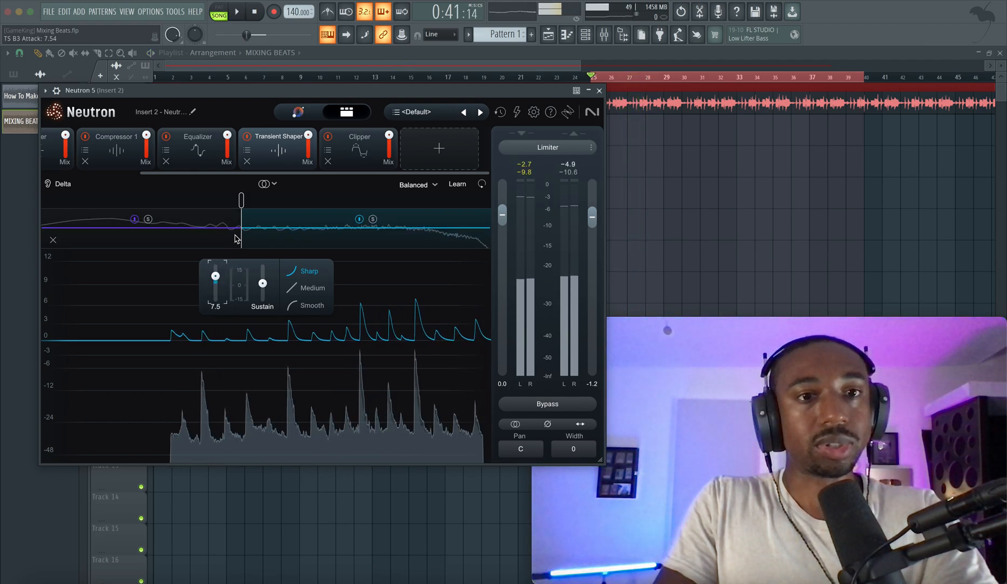
Lower the Transient Shaper's crossover frequency and set the high band's Attack to 8.1 while auditioning the beat
drag(241, 200, 210, 205)
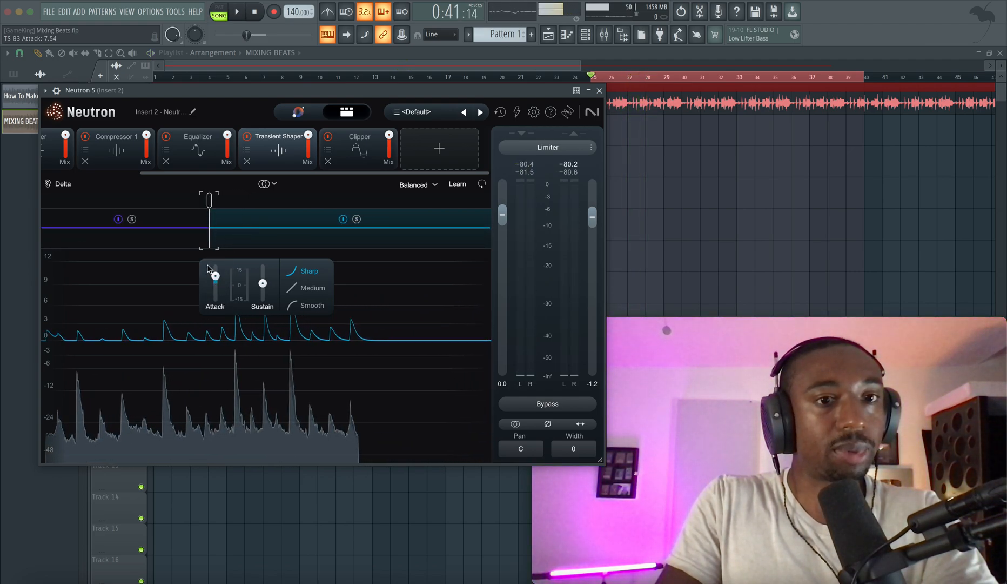
key(space)
drag(215, 276, 215, 279)
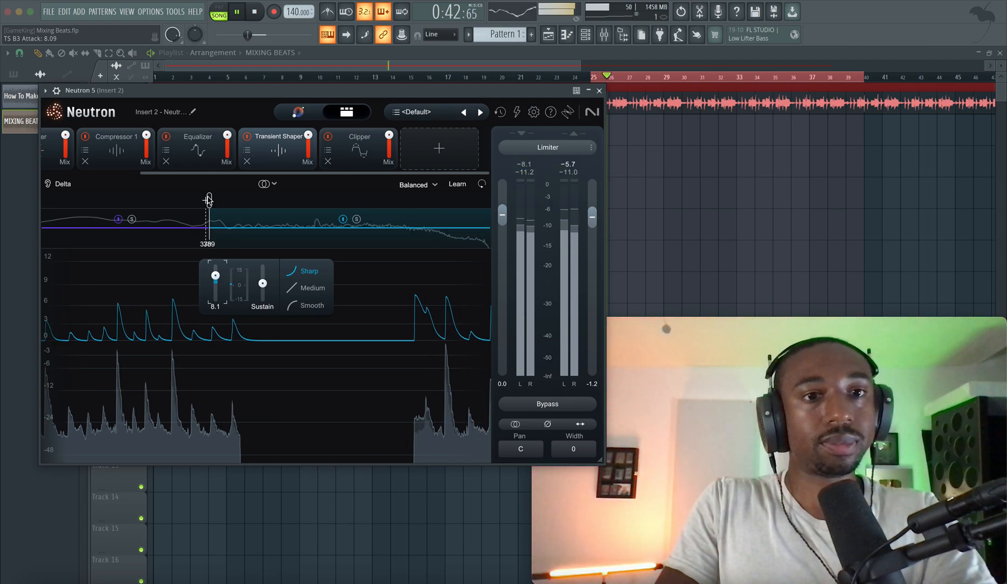
drag(210, 200, 199, 200)
key(space)
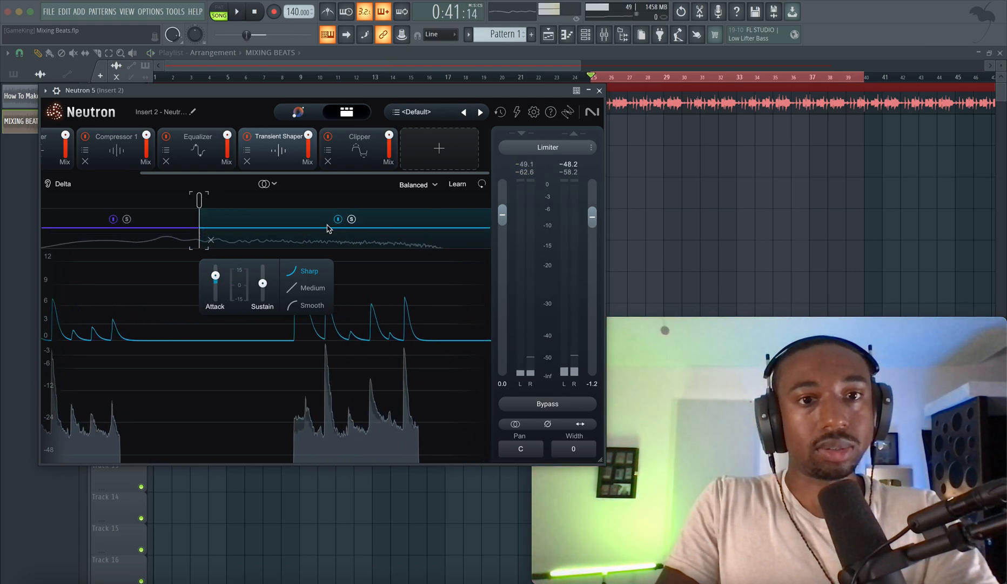
Reset the Transient Shaper's high-band Attack to 0.00 and raise the low band's Attack to about 8.1 during playback
drag(215, 275, 216, 285)
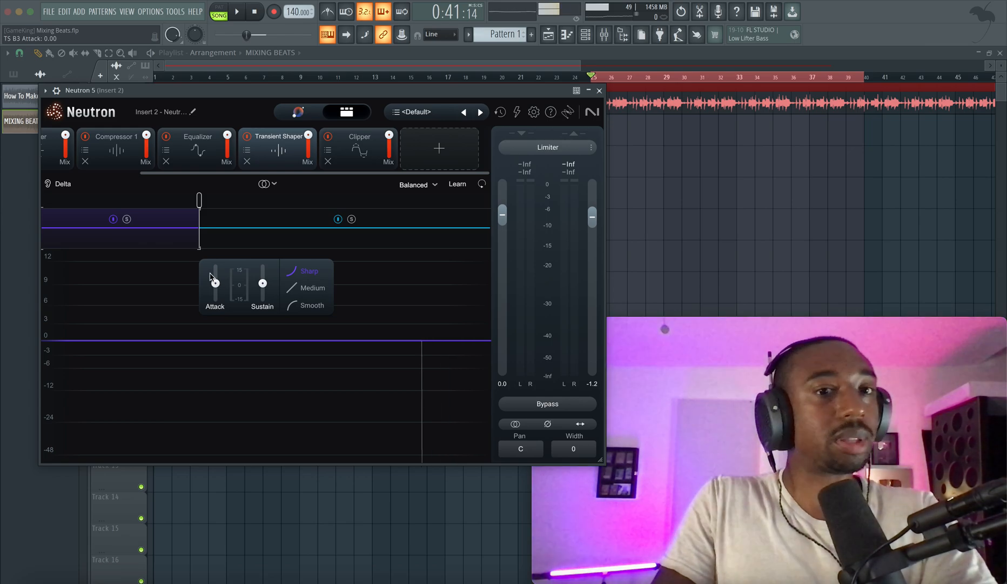
drag(216, 281, 216, 274)
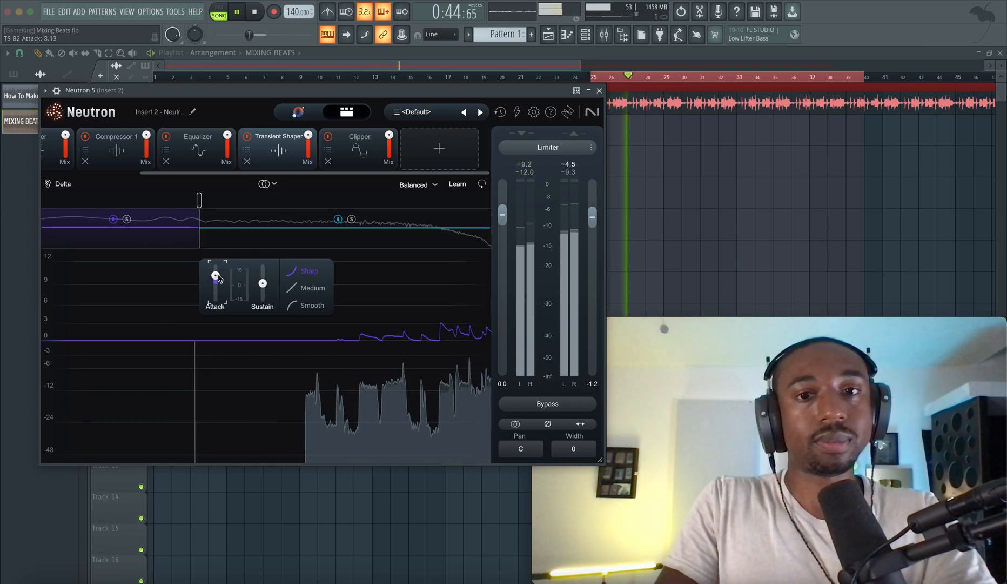
Lower the Transient Shaper's low-band Attack to about 5.8 while auditioning the beat
drag(218, 279, 215, 301)
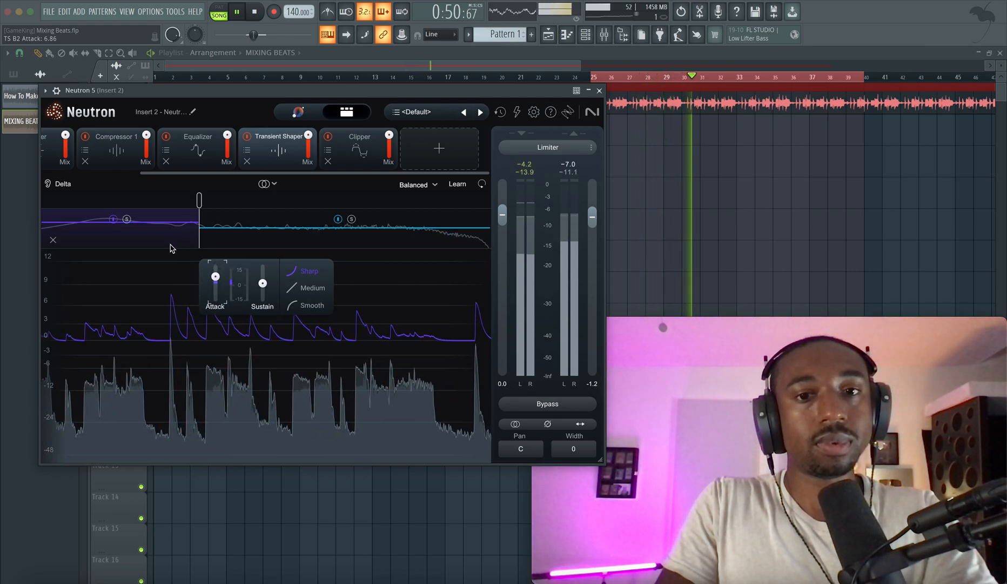
key(space)
drag(219, 279, 218, 288)
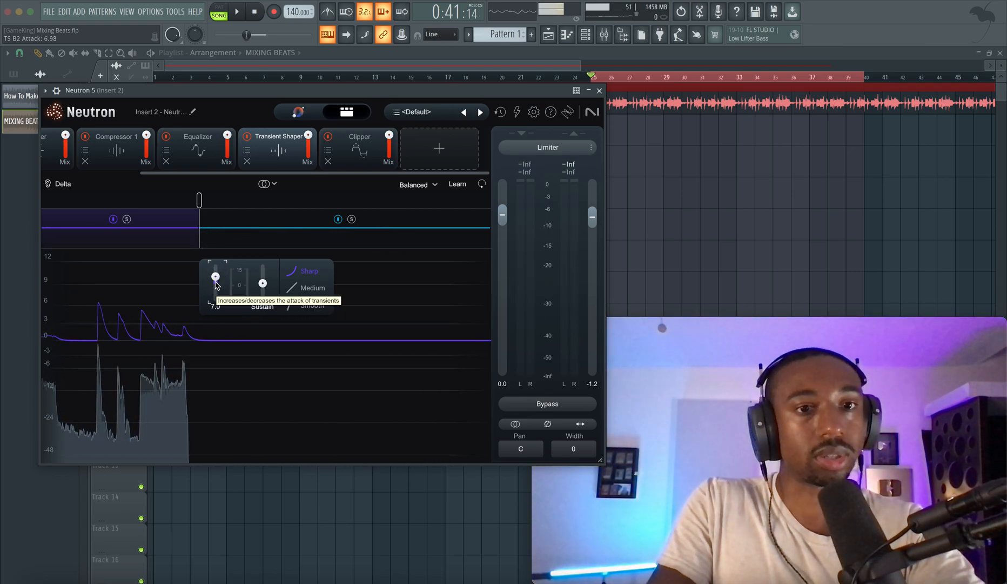
key(space)
drag(215, 281, 216, 309)
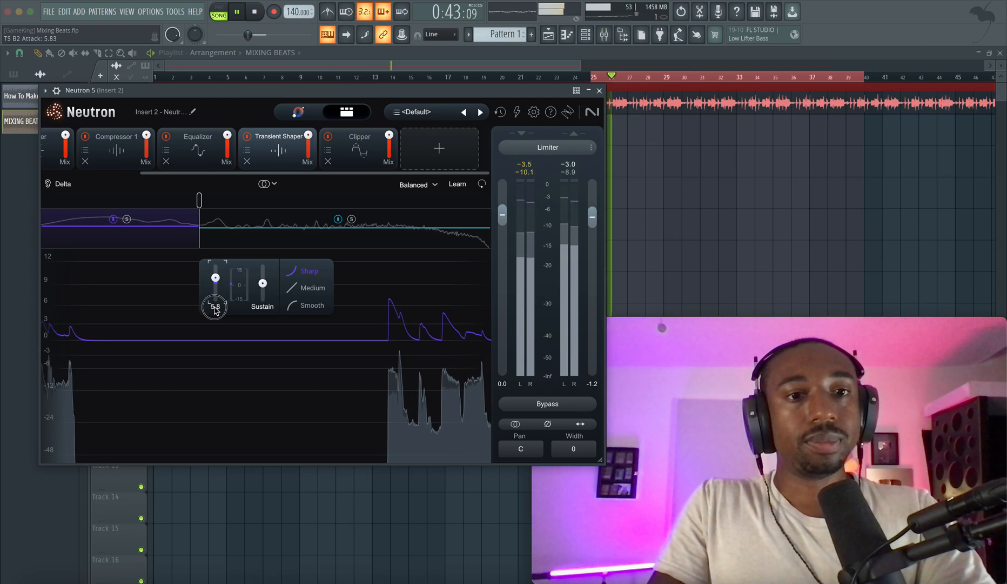
Set the Transient Shaper's low-band Attack to exactly 2 and audition the beat
key(space)
double_click(215, 307)
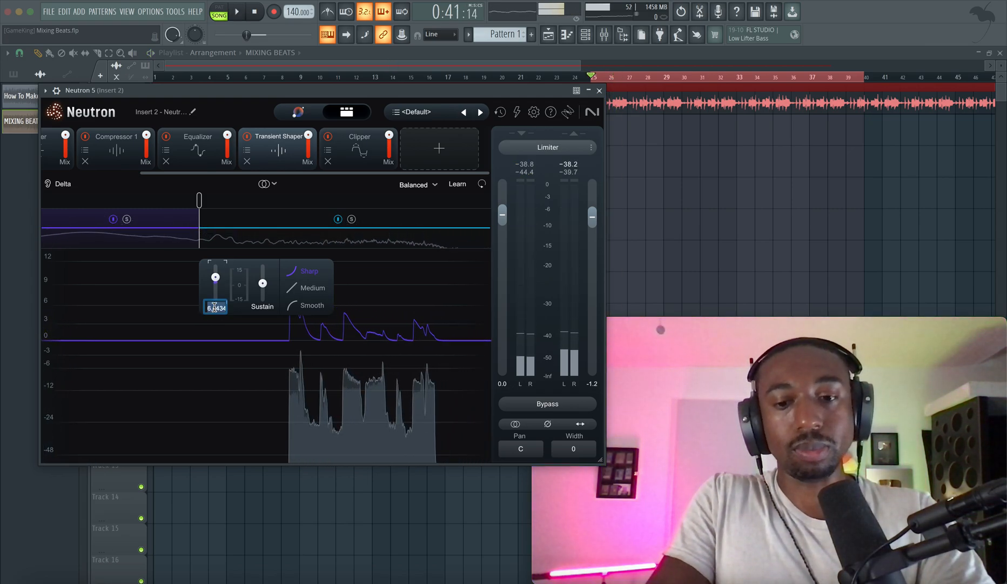
text(2)
key(Return)
key(space)
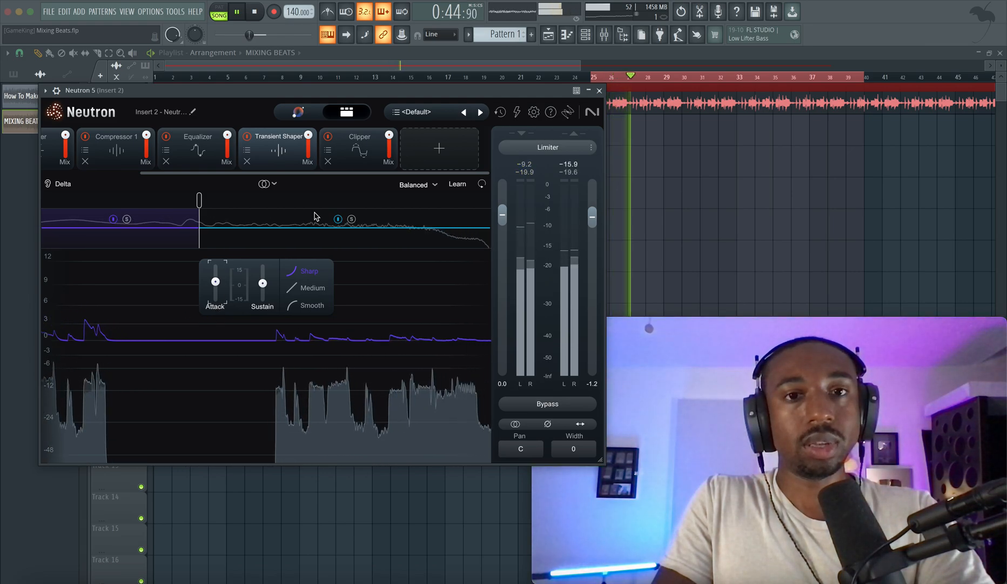
key(space)
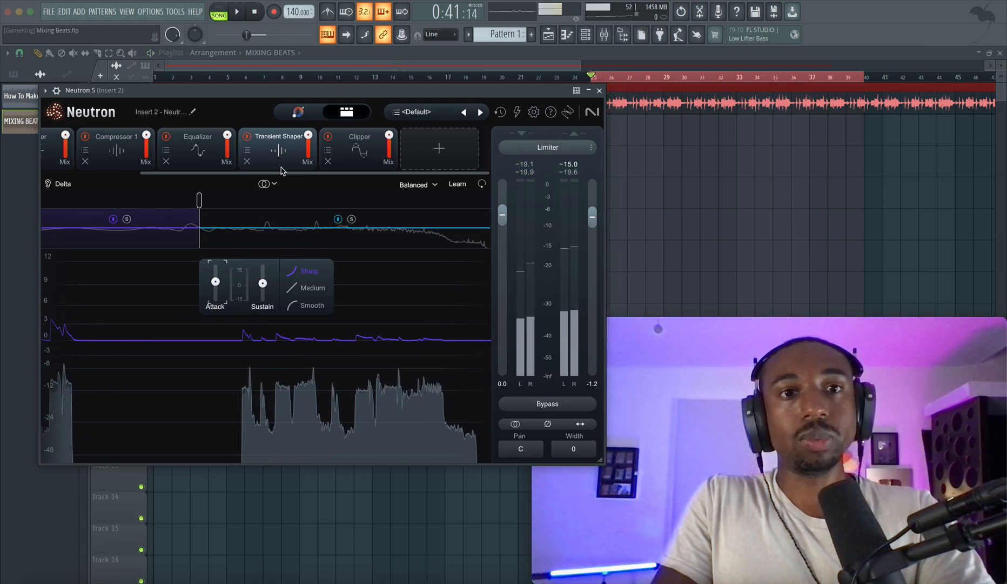
Move the Transient Shaper module after the Clipper in the chain and play the beat
drag(291, 151, 357, 151)
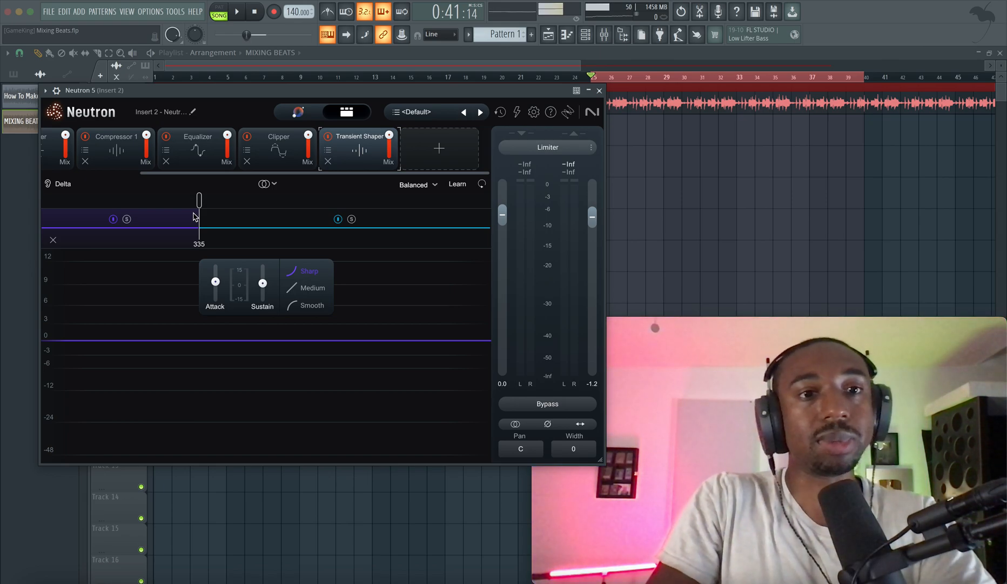
key(space)
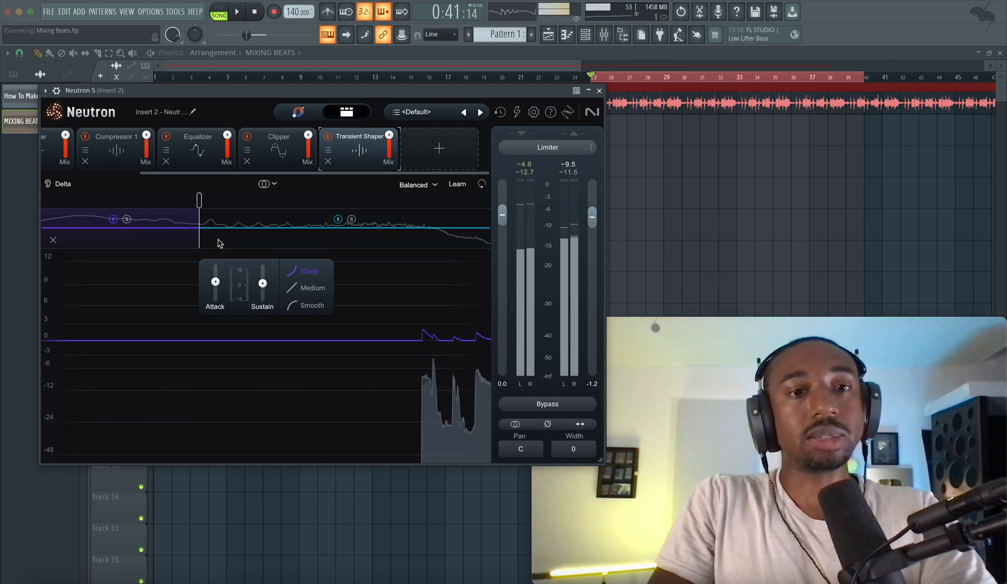
Try a different low-band Attack with the Transient Shaper after the Clipper, then set it back to 2
click(215, 306)
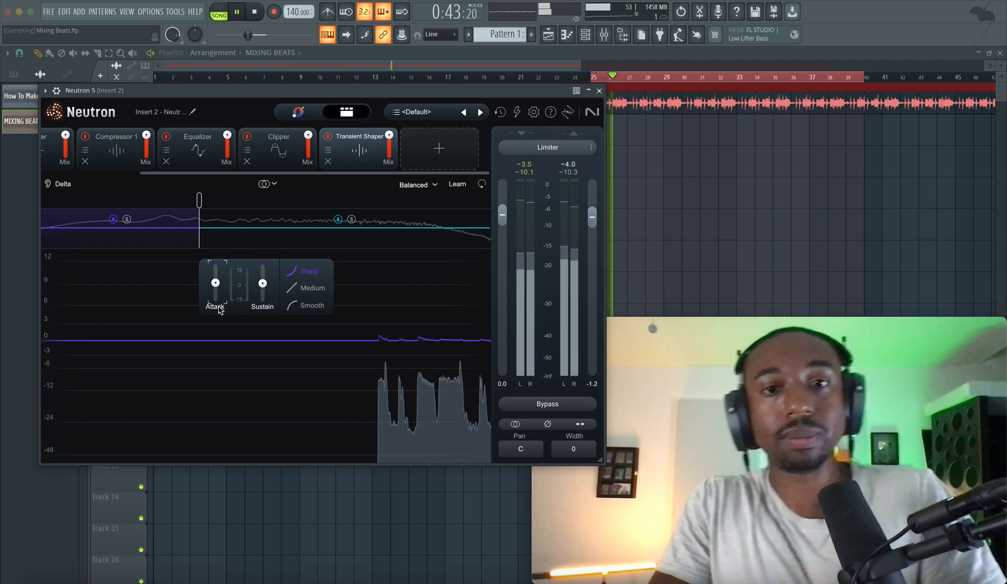
key(space)
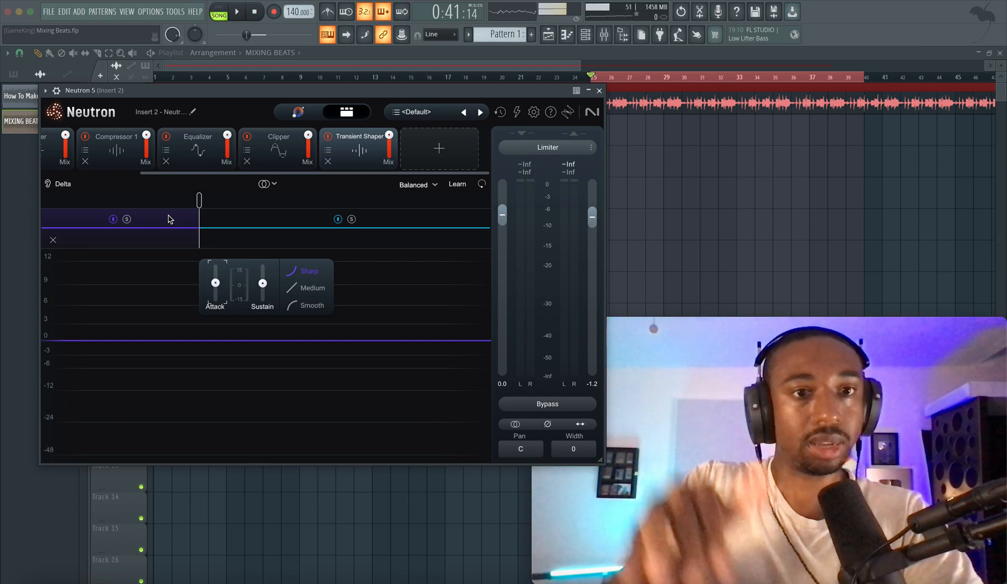
key(space)
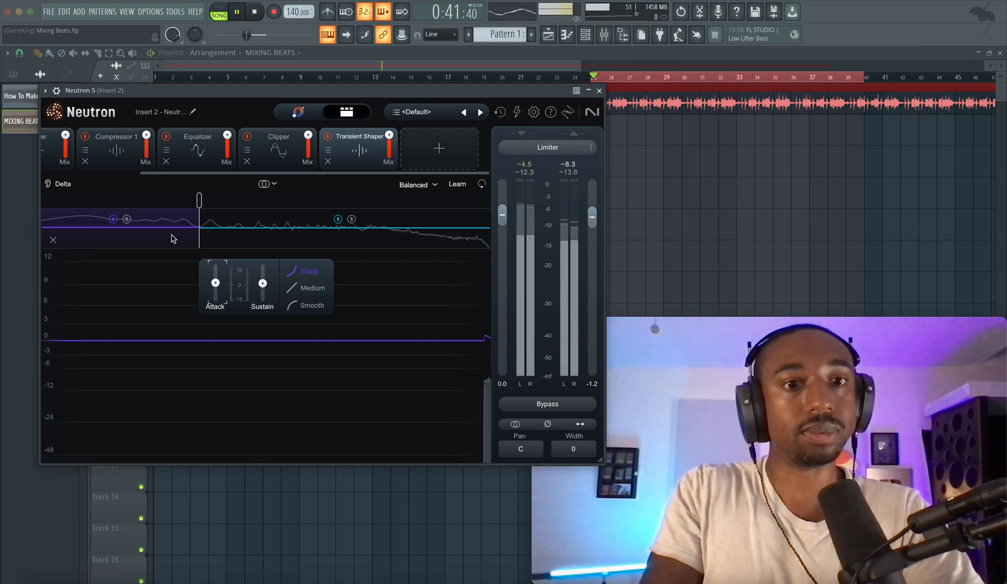
double_click(216, 307)
text(2)
key(Return)
key(space)
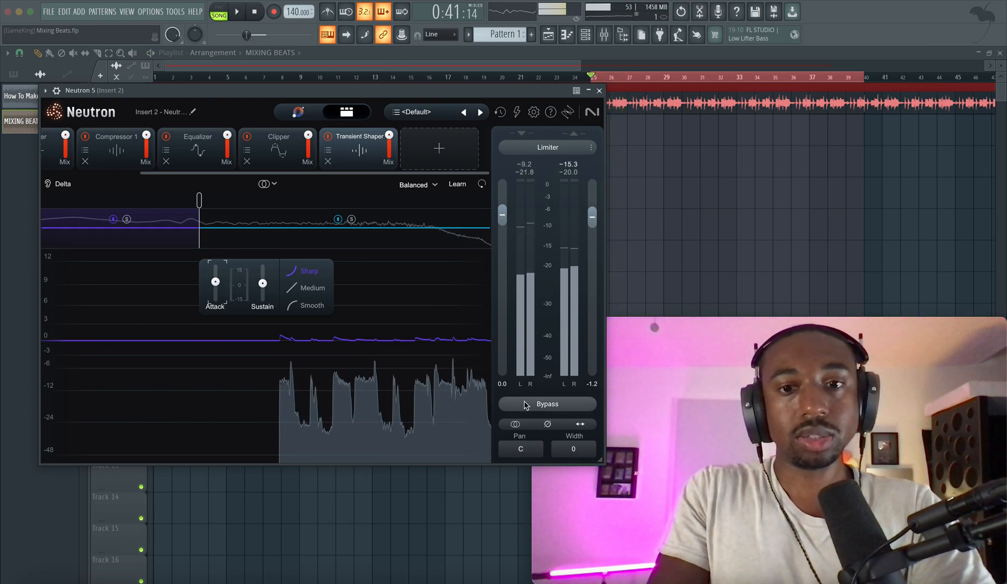
Compare the playing beat with global bypass on and off, then inspect the Clipper's transient clipping
click(547, 404)
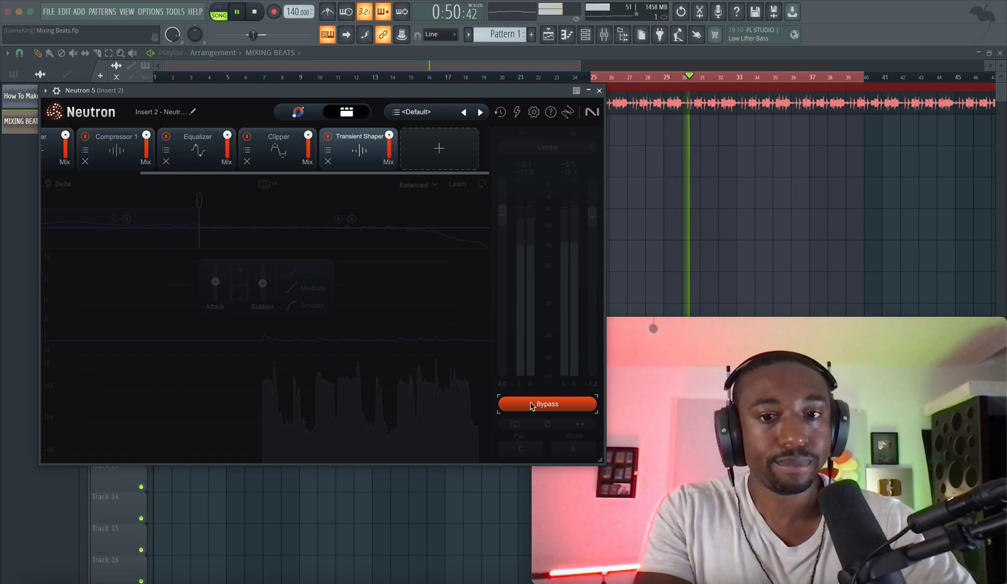
click(532, 406)
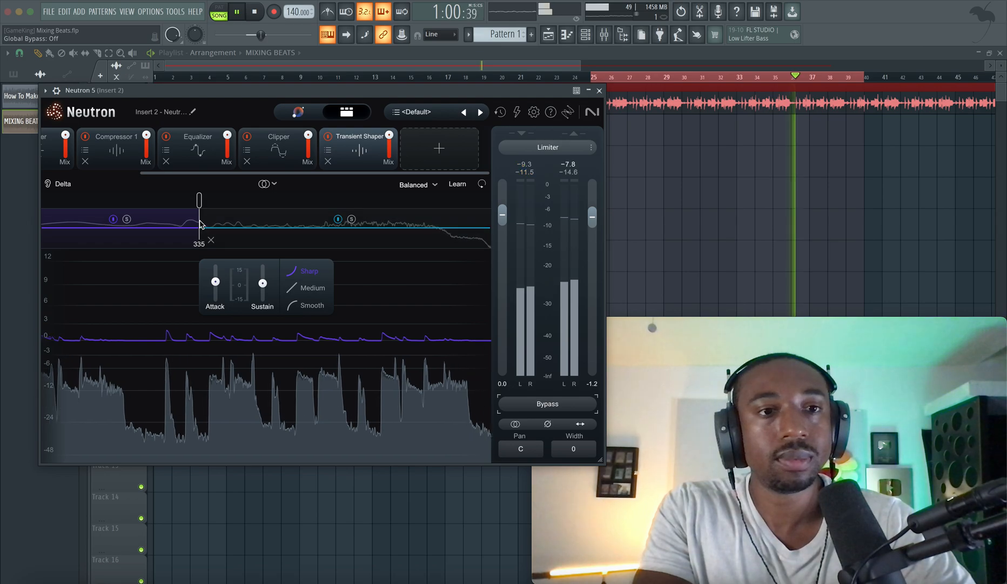
click(279, 154)
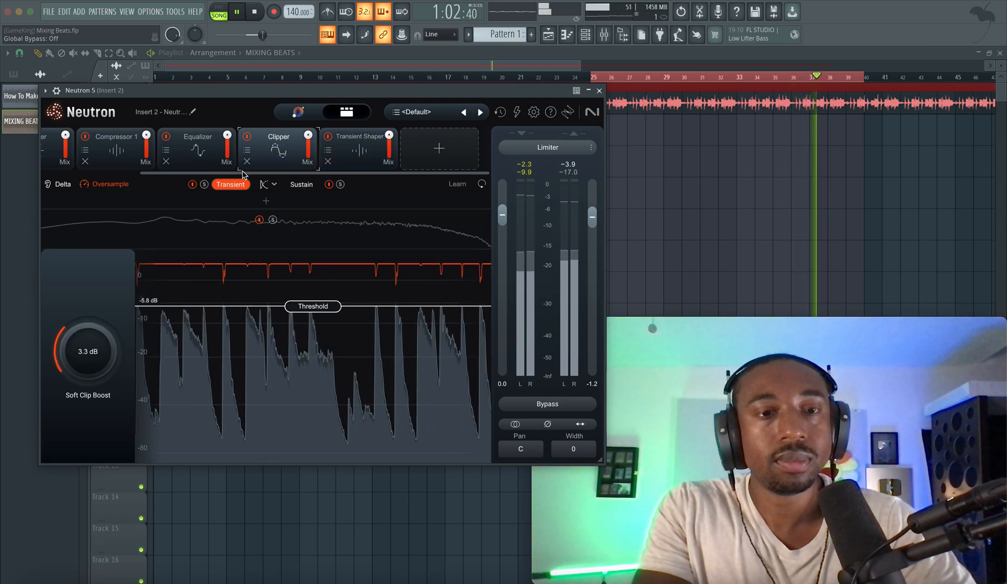
Move the Equalizer's Sustain band to about 1031 Hz with 3.1 dB gain while auditioning the sustain signal
click(198, 144)
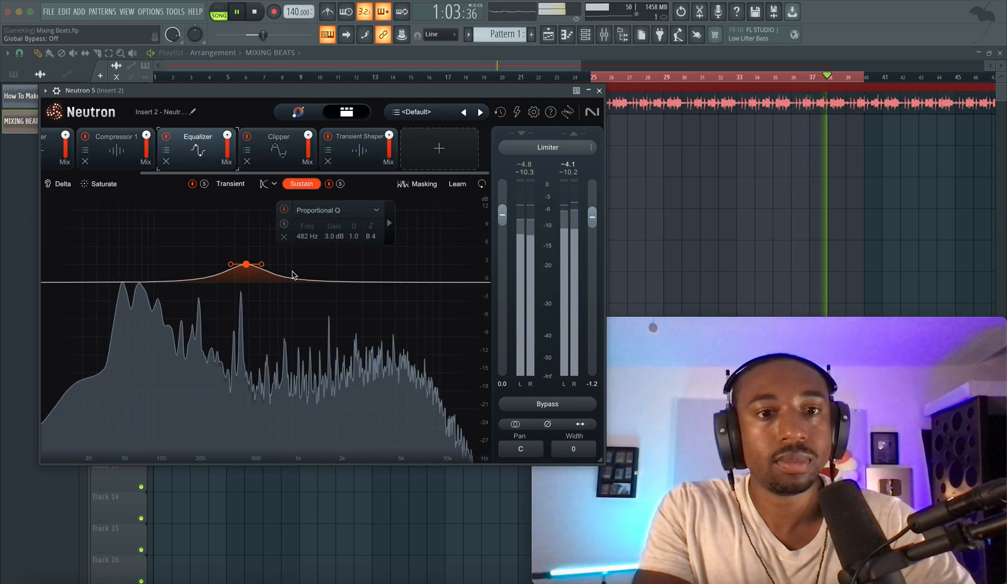
click(285, 212)
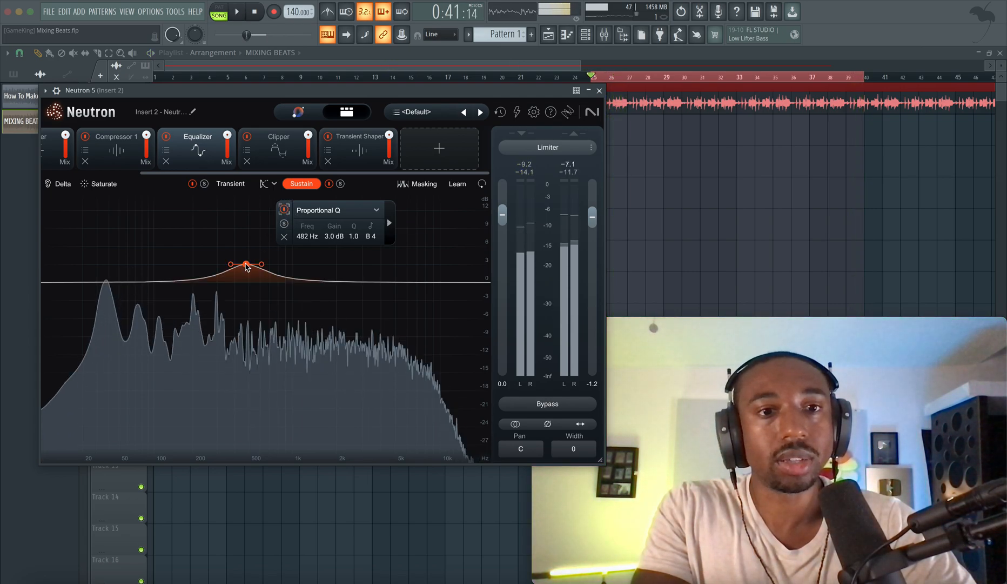
drag(275, 266, 292, 265)
key(space)
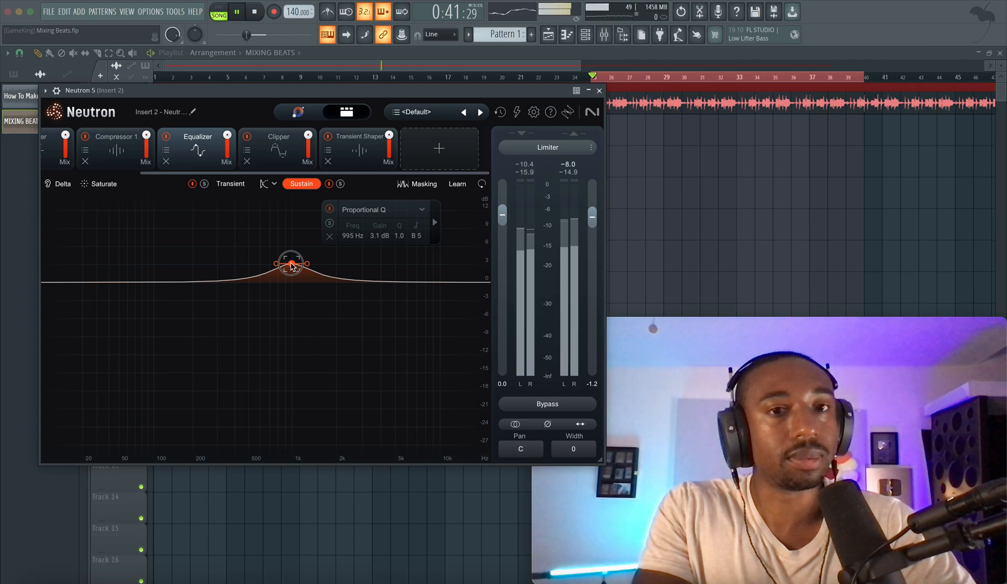
click(341, 184)
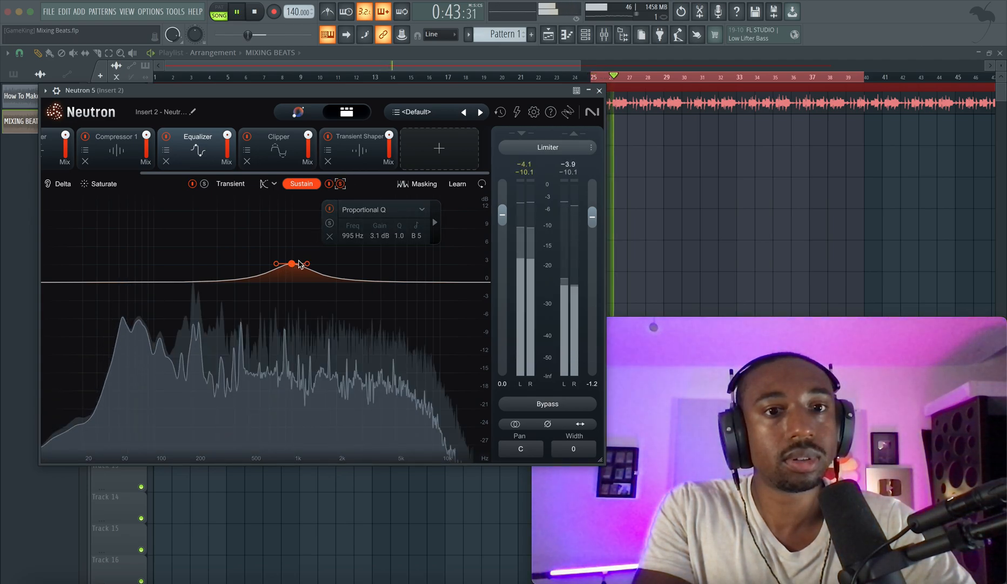
drag(292, 266, 294, 265)
key(space)
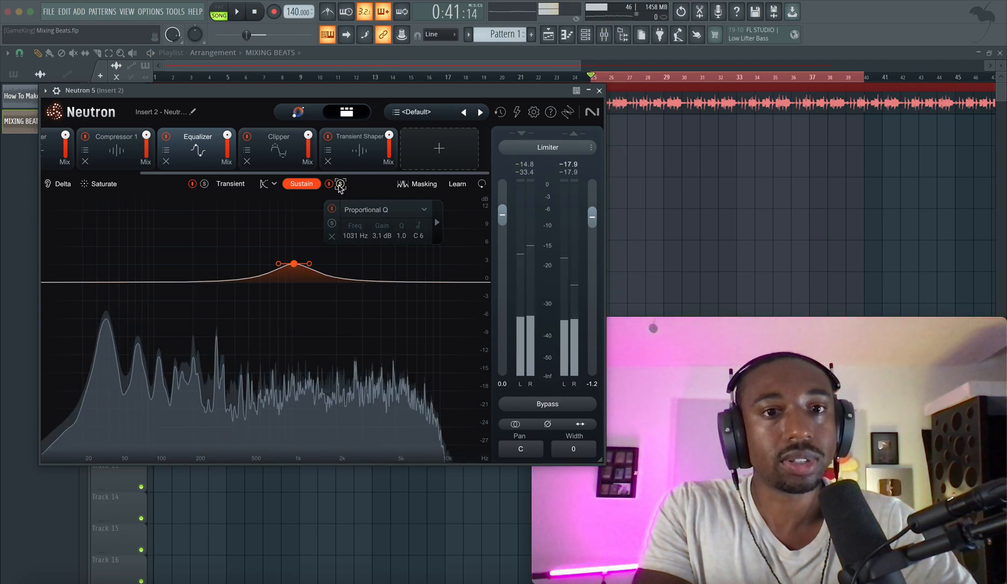
Delete the Equalizer's Sustain band and display its Transient bands during playback
click(331, 236)
key(space)
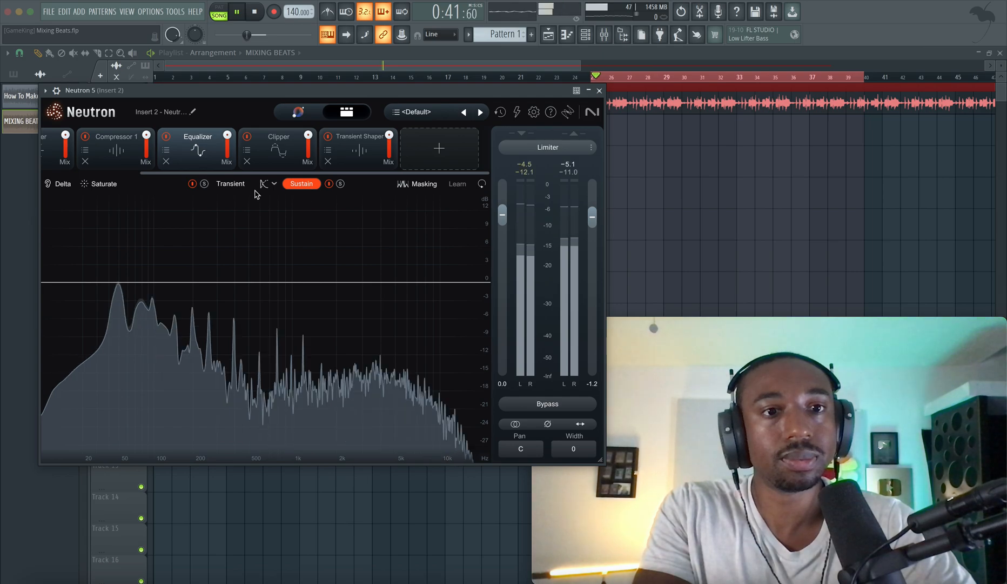
click(234, 185)
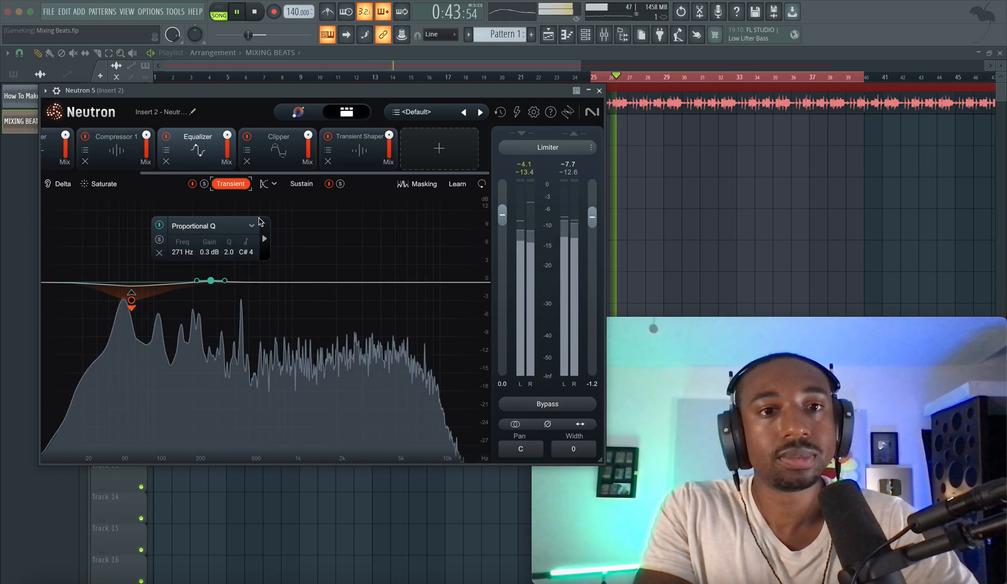
Review the Clipper during playback and compare the full chain against the globally bypassed signal
click(278, 148)
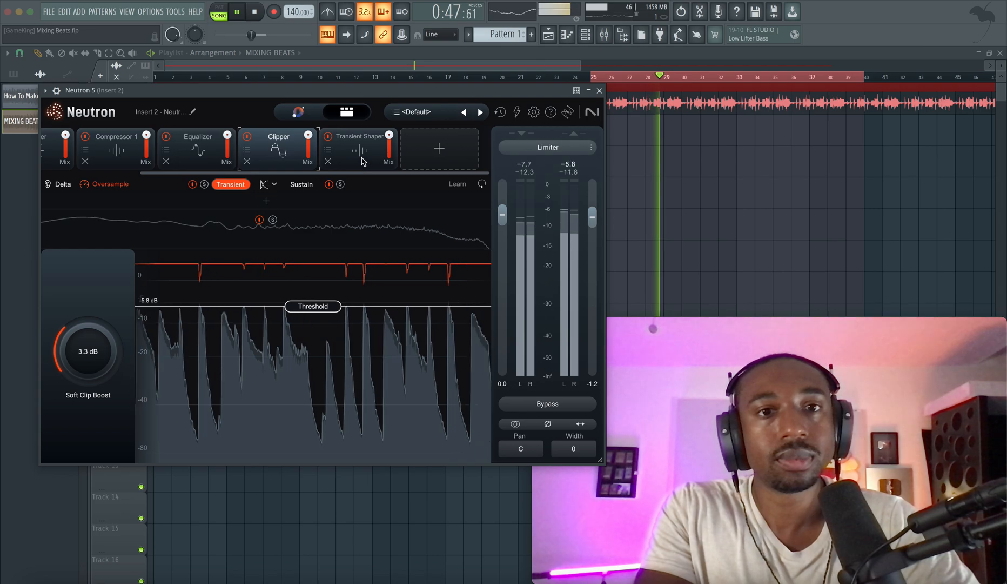
click(552, 404)
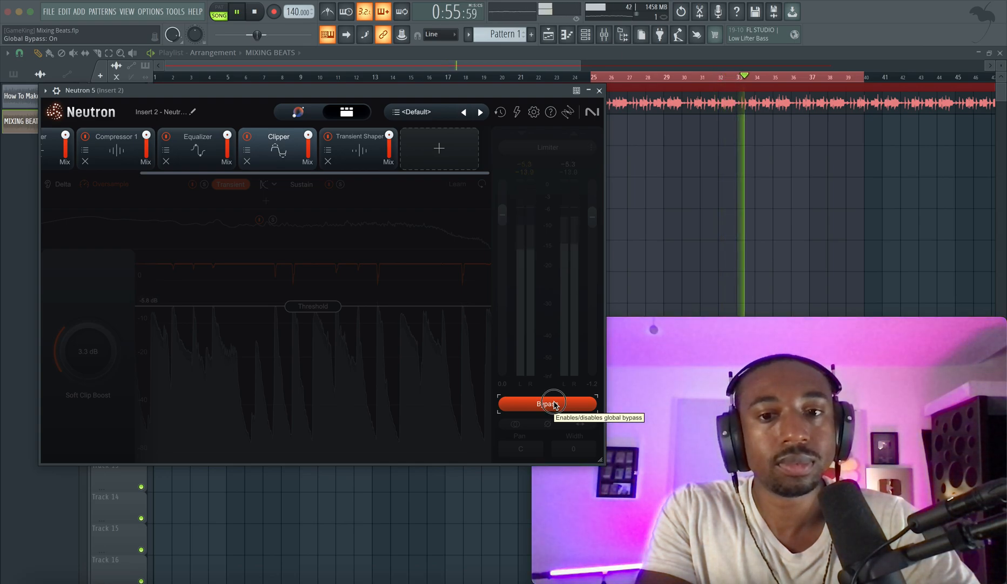
click(555, 405)
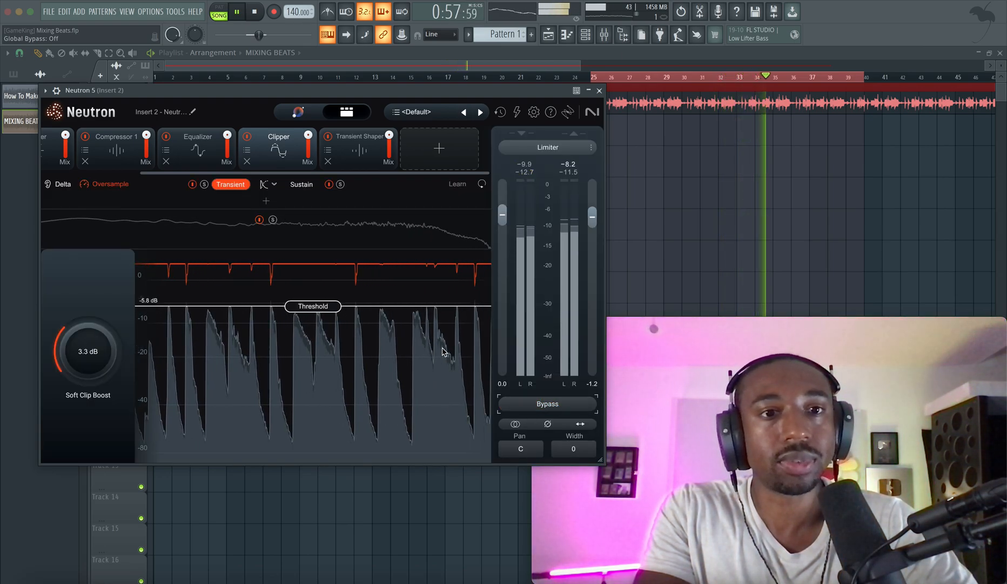
Set the Equalizer's dynamic Transient low band to 55 Hz and -5.5 dB, and lower its threshold to about -30.5 dB
drag(228, 172, 216, 172)
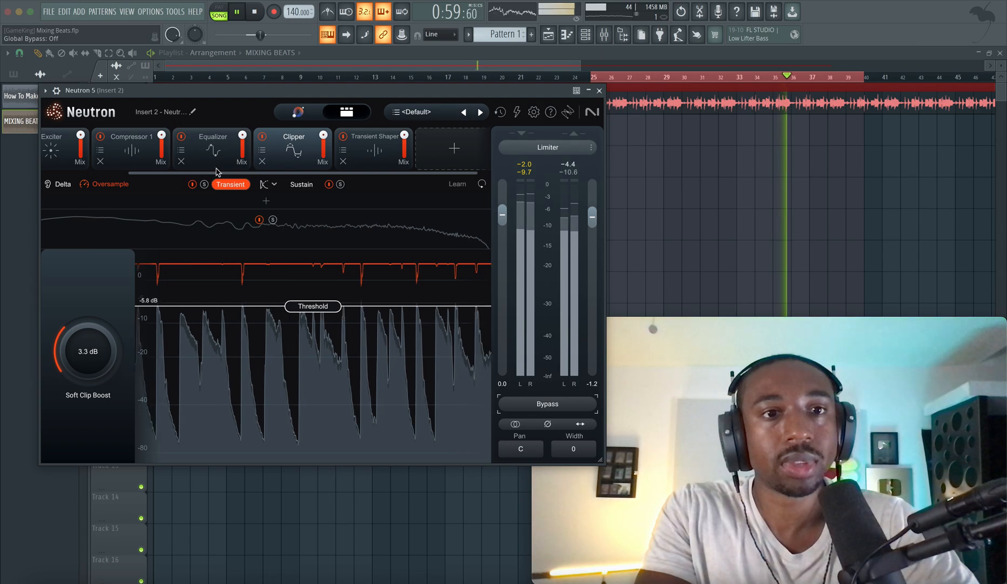
click(213, 154)
drag(131, 305, 122, 320)
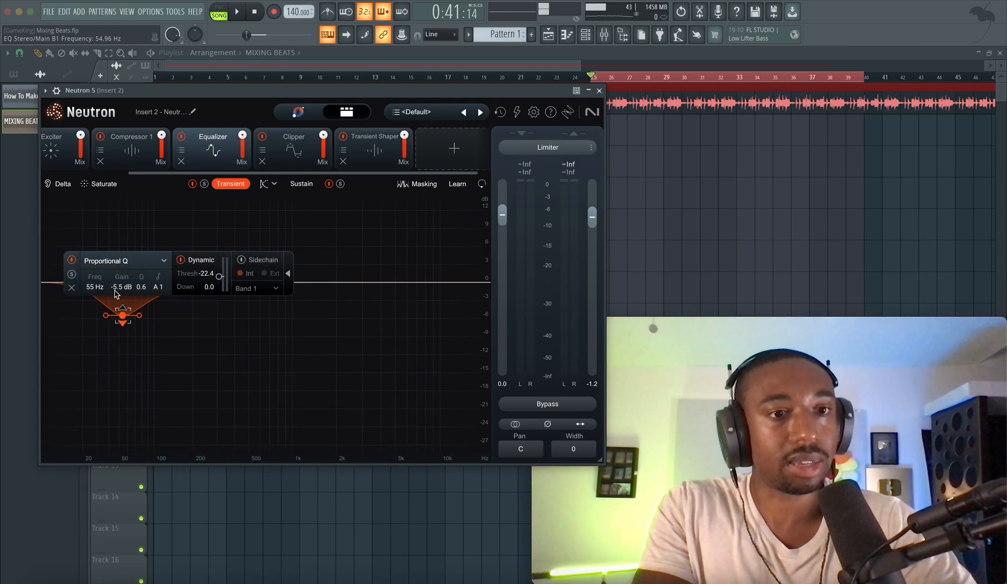
key(space)
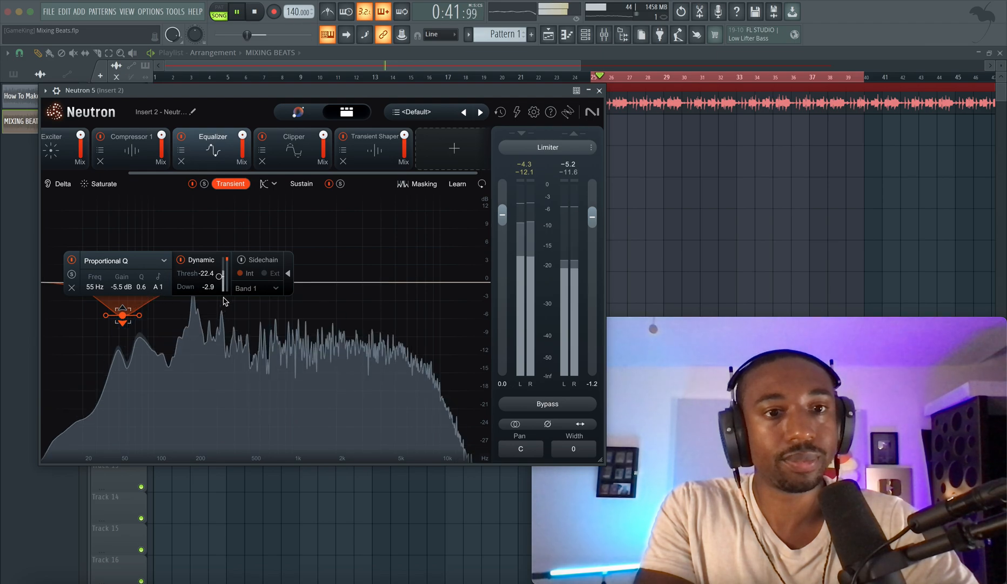
scroll(220, 280, down, 3)
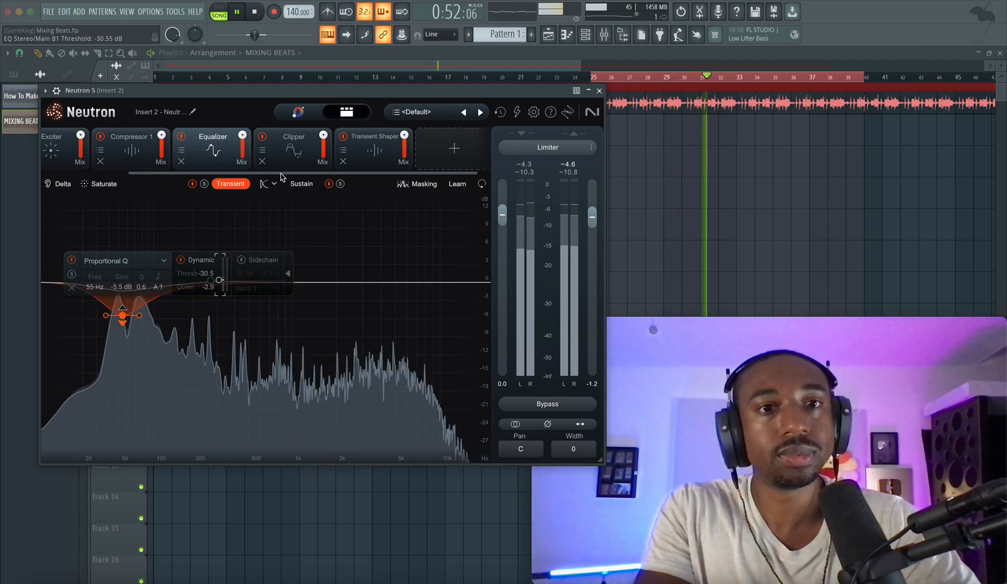
Raise the Transient Shaper's crossover frequency to widen the low band, and audition the beat
click(375, 150)
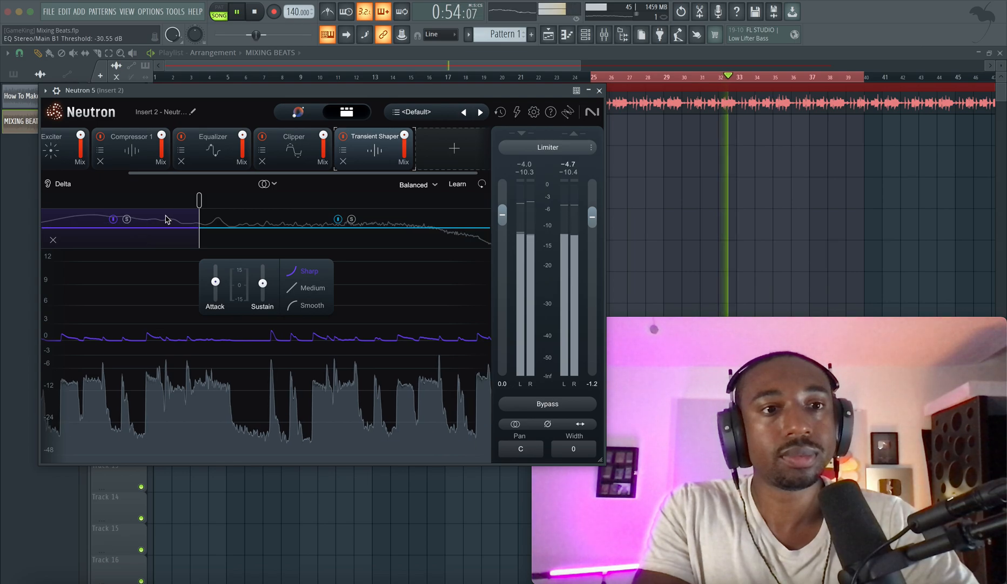
drag(199, 201, 264, 203)
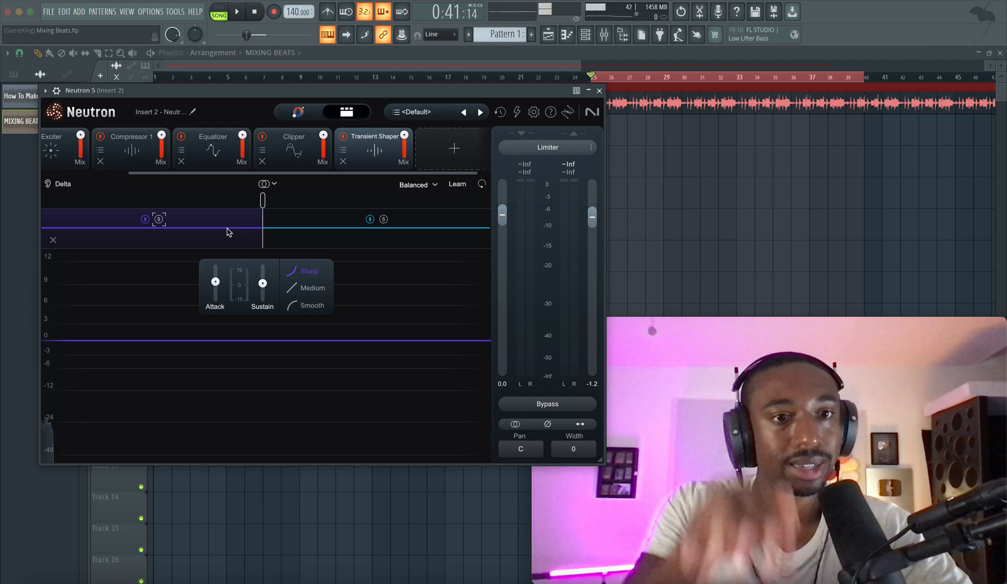
key(space)
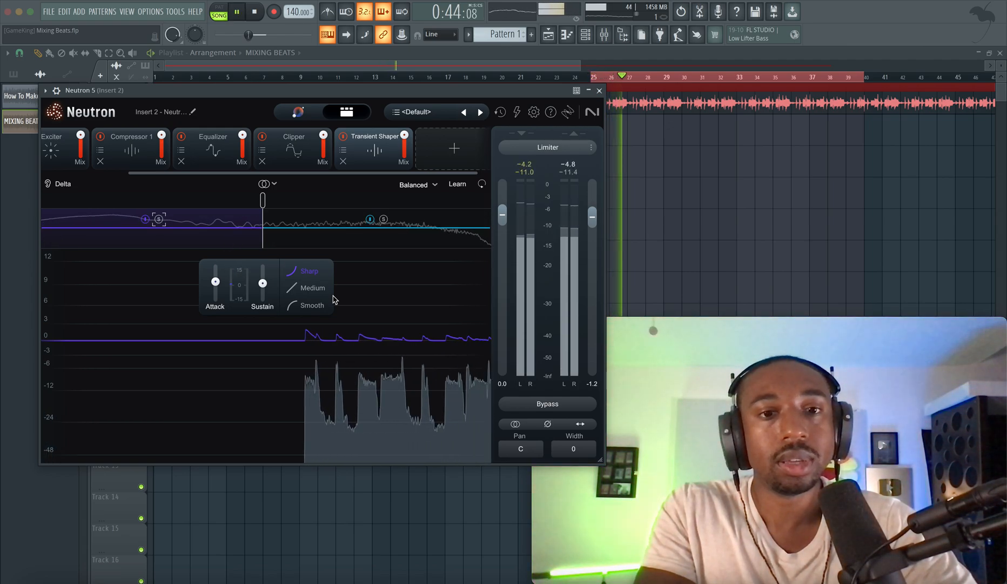
key(space)
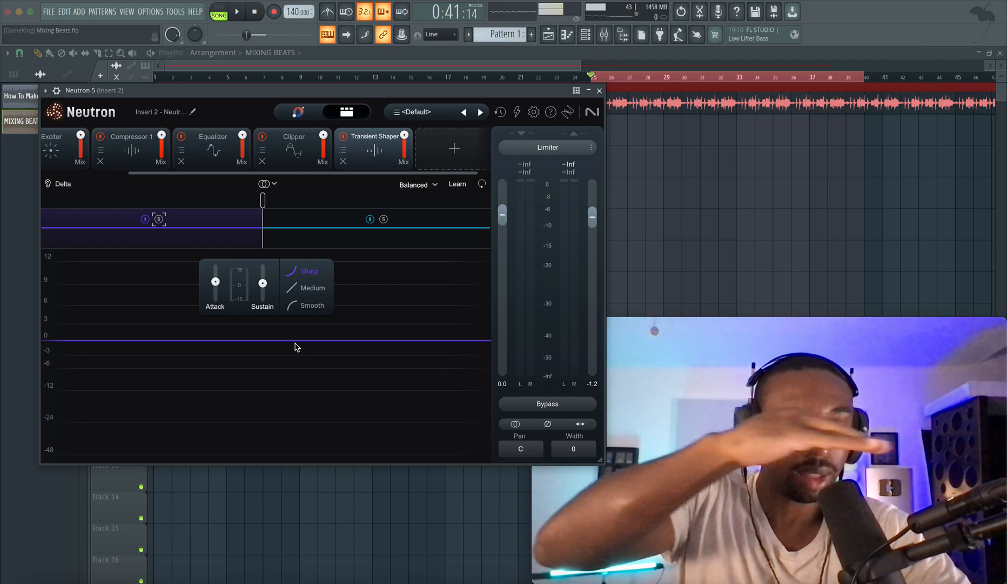
key(space)
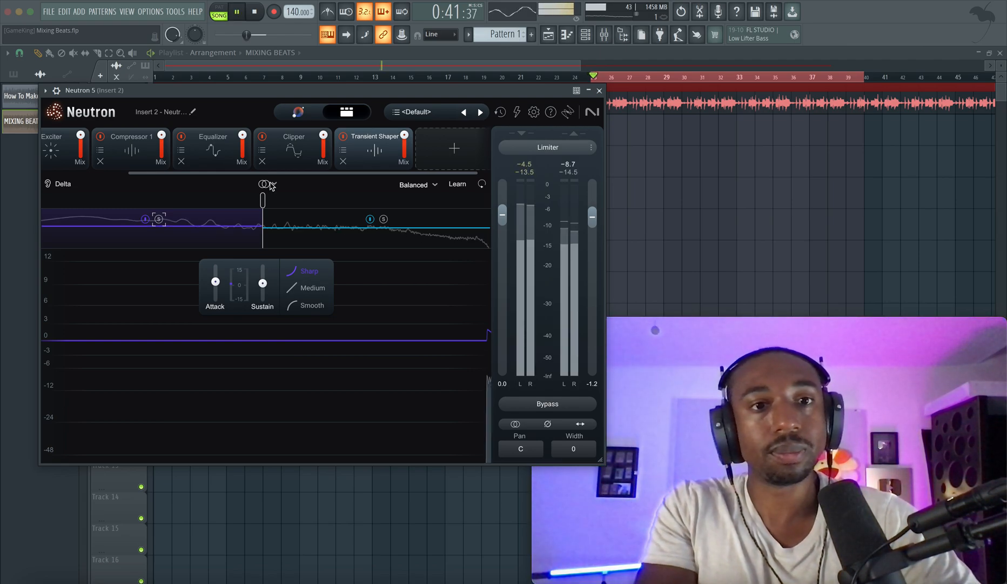
drag(269, 173, 302, 175)
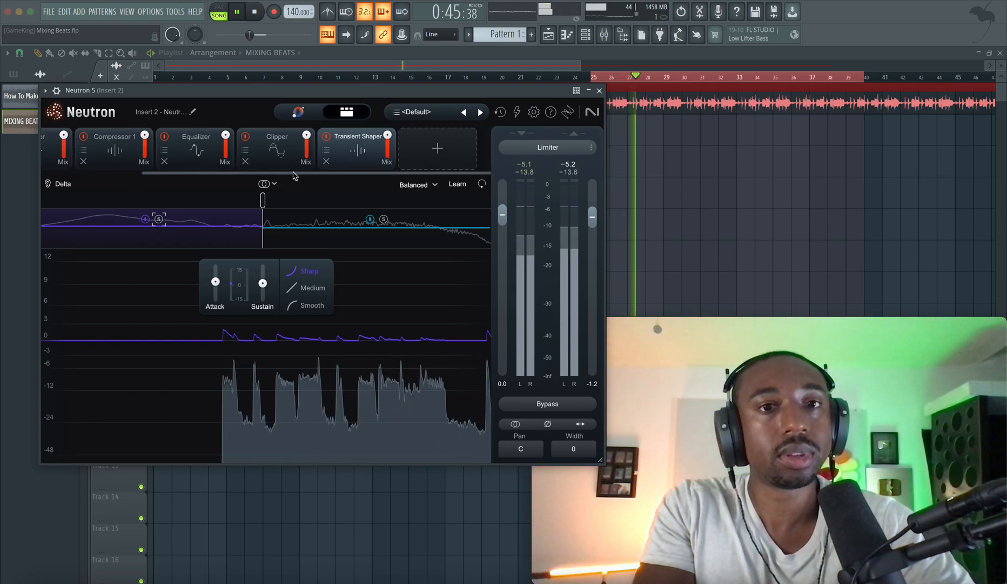
Enable the output Limiter with a -5.8 dB ceiling, and audition the output width reduced to -100
key(space)
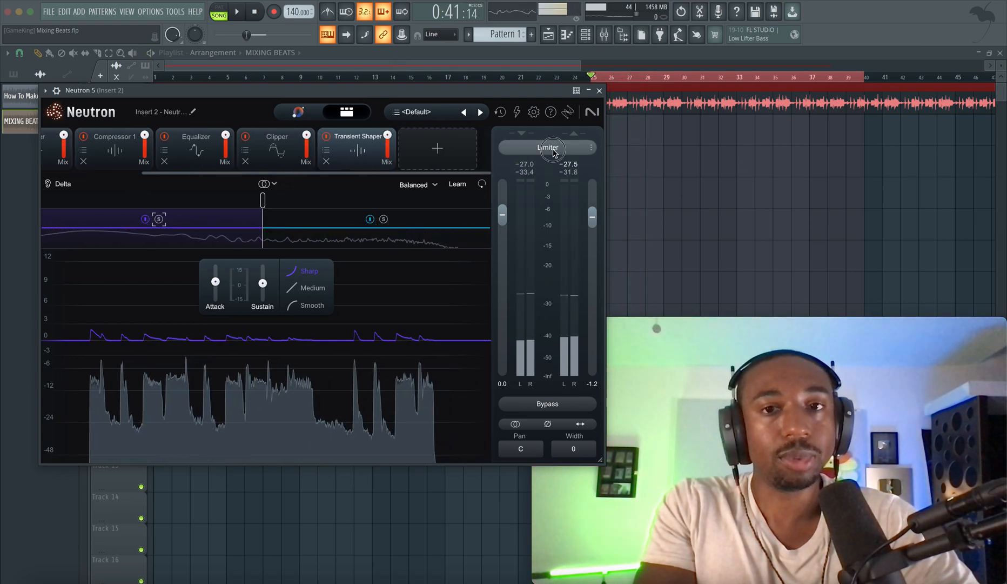
click(556, 151)
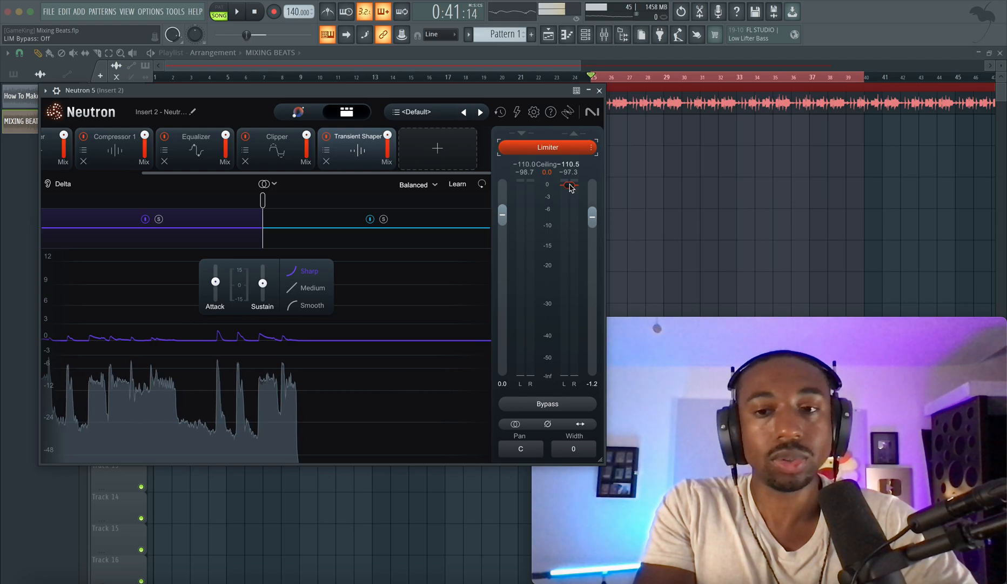
drag(569, 187, 569, 207)
key(space)
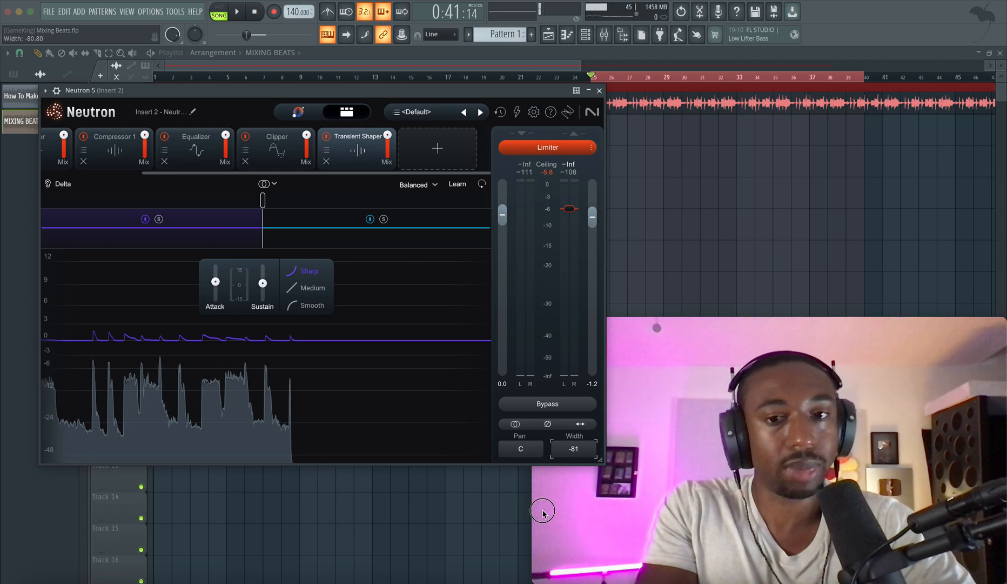
key(space)
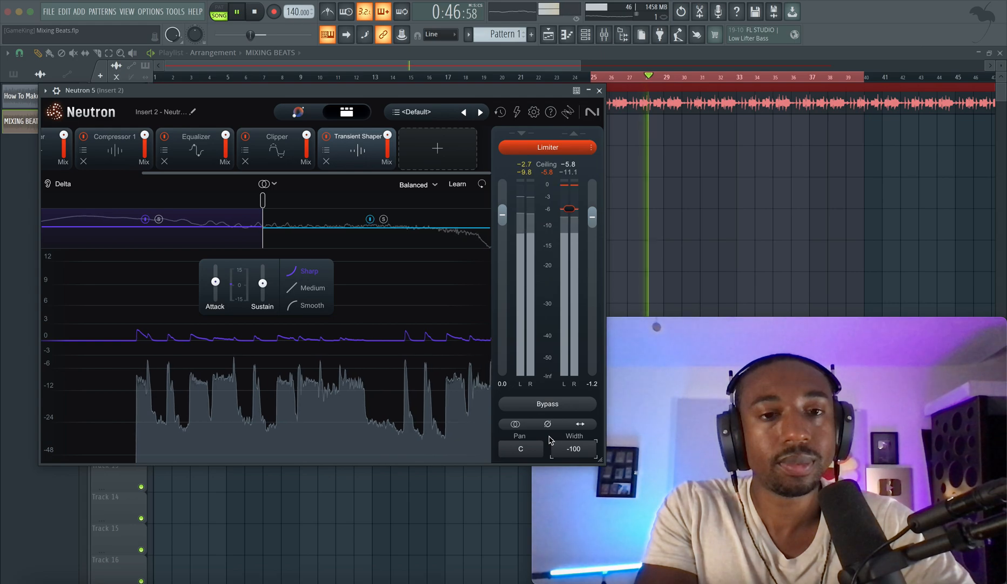
Place the Equalizer's second Transient band at 567 Hz with about -0.7 dB gain, auditioning it in solo
click(193, 154)
key(space)
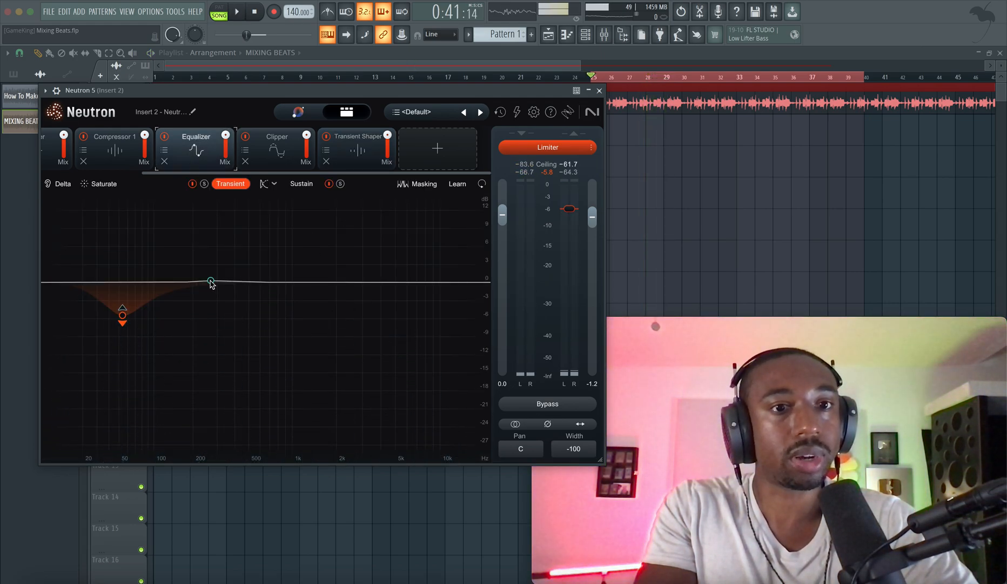
key(space)
click(160, 240)
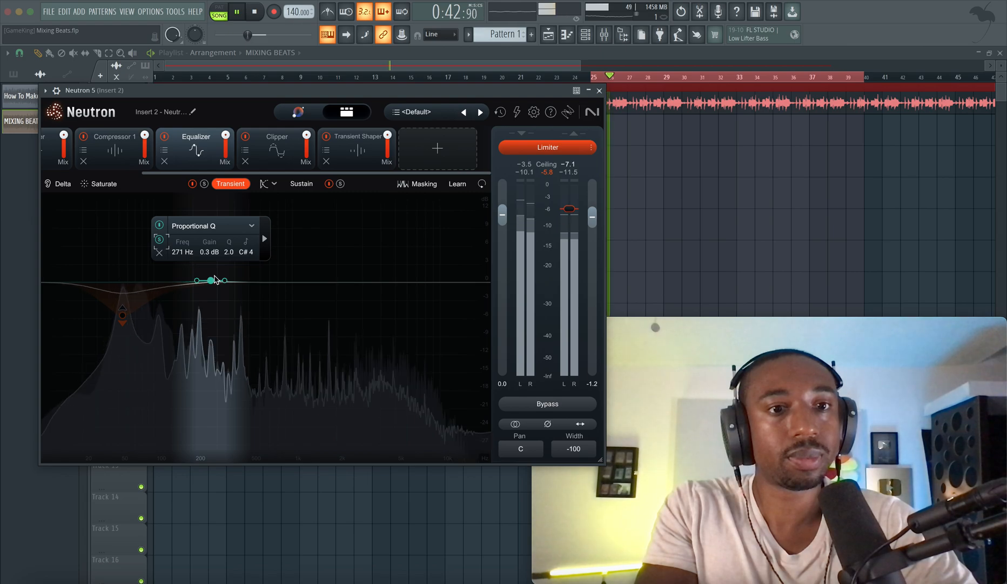
mouse_move(253, 282)
mouse_down()
mouse_move(243, 283)
mouse_move(257, 288)
mouse_up()
click(206, 244)
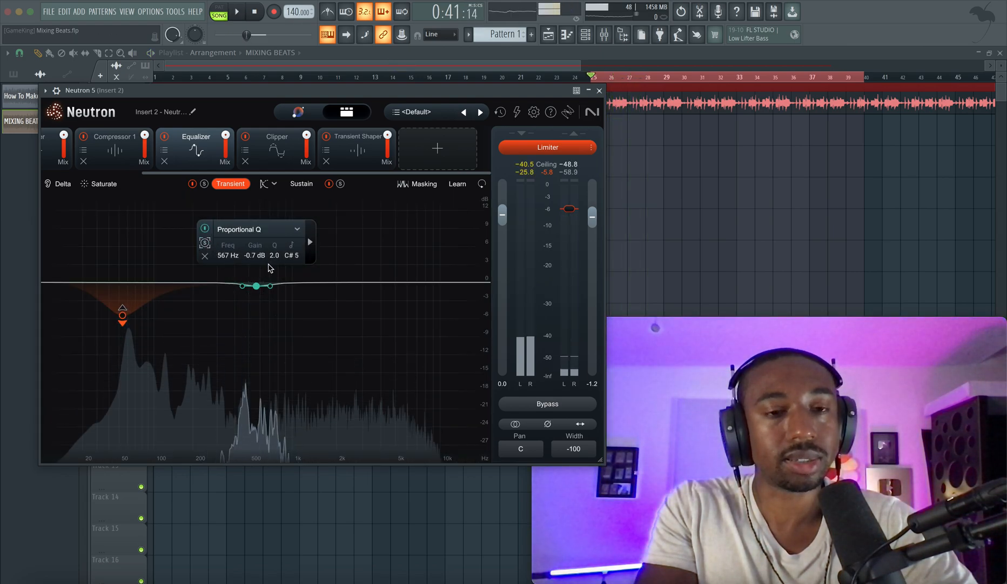
Make the Equalizer's 567 Hz Transient band dynamic, set its gain to -2 dB, and compare it soloed and in context
key(space)
click(310, 243)
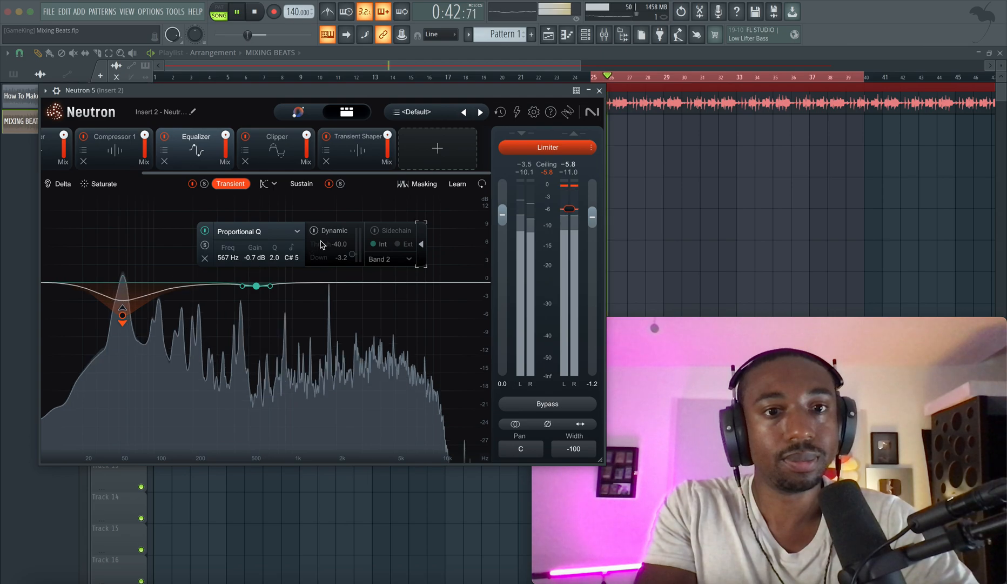
click(326, 232)
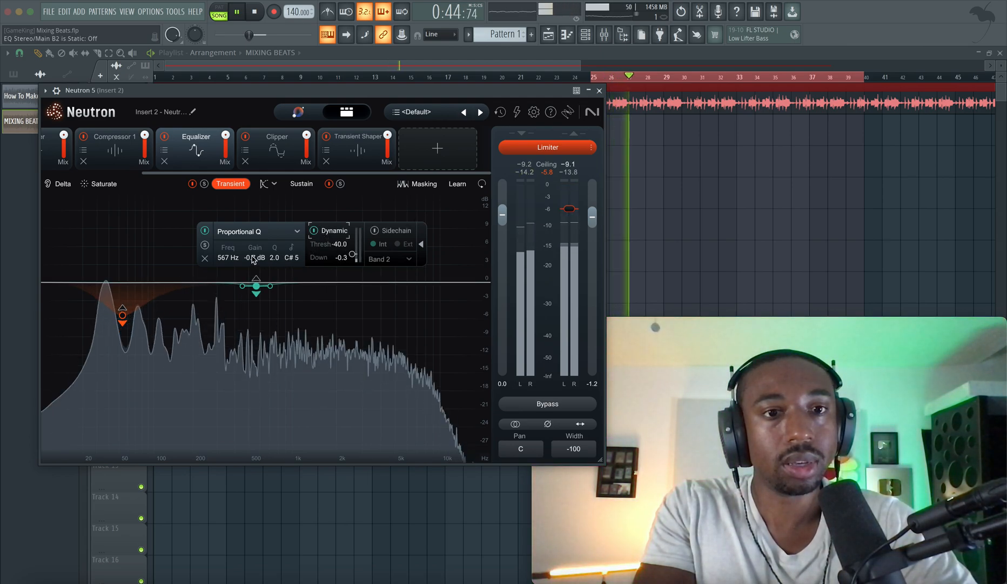
text(-2)
key(Return)
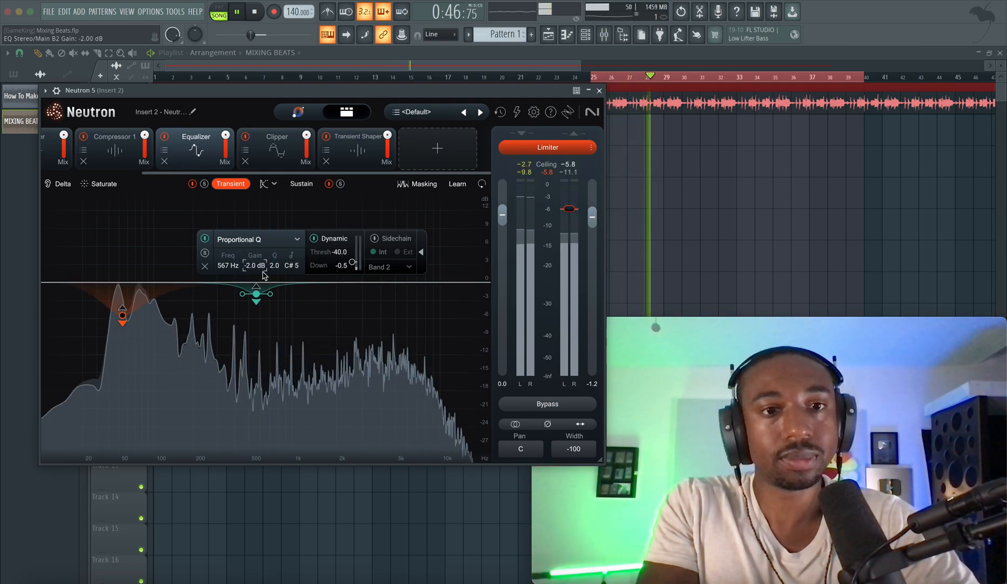
click(204, 254)
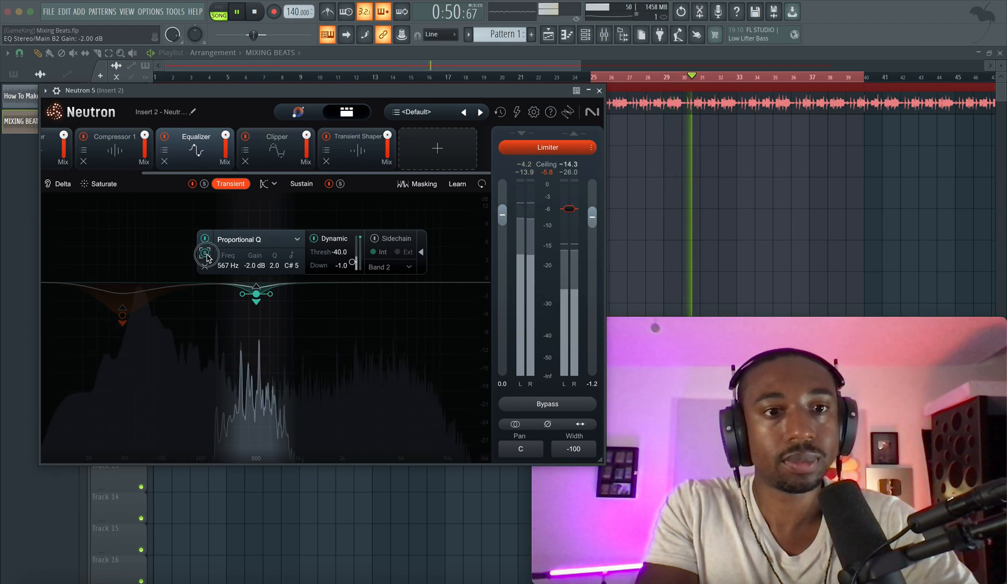
click(205, 255)
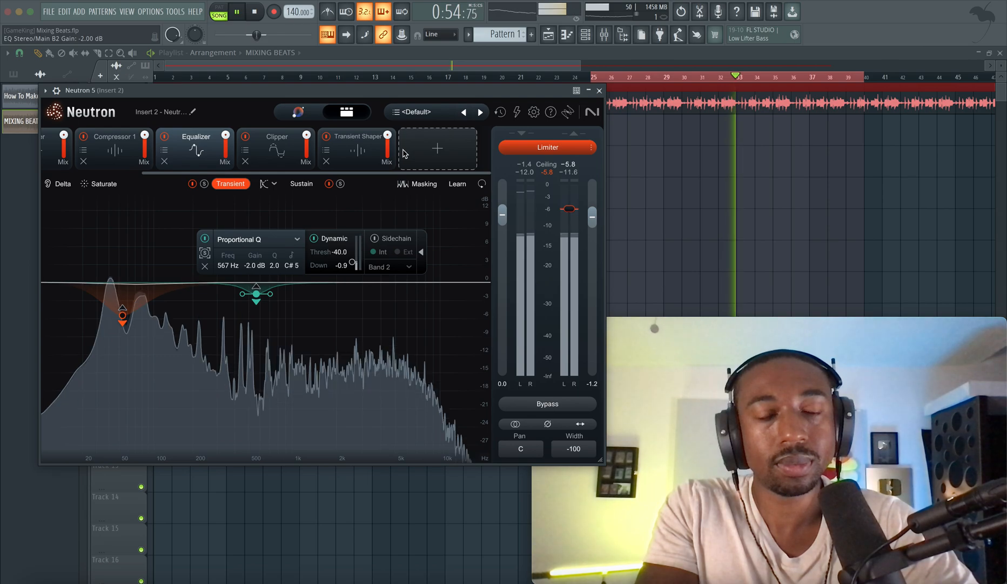
Check the Equalizer's low Transient band, reopen the Transient Shaper, and reset the output width to 0
click(123, 315)
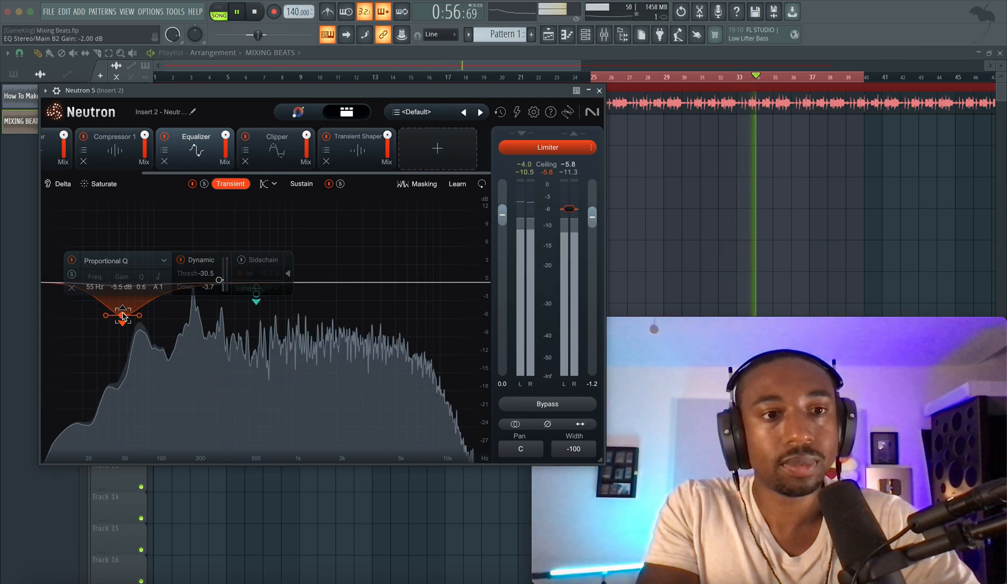
click(371, 158)
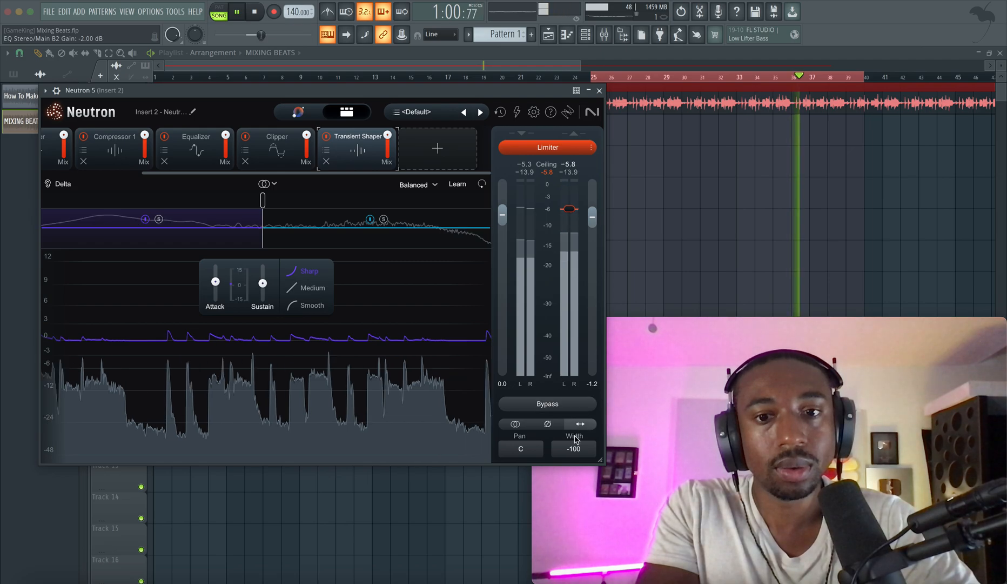
drag(576, 452, 574, 449)
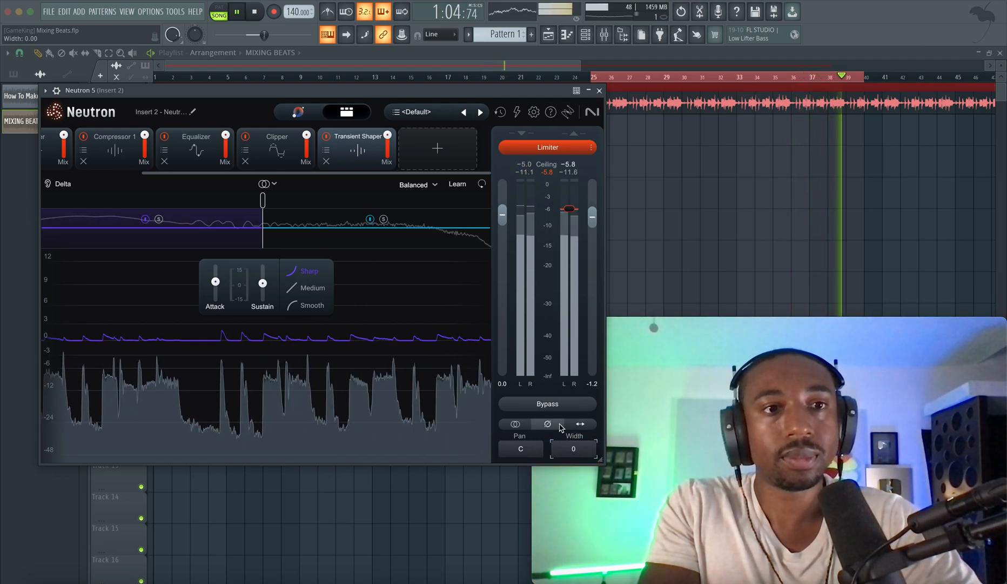
Audition wider output settings up to 53 and a mono sum, and restore the output to stereo at width 0
drag(576, 450, 576, 438)
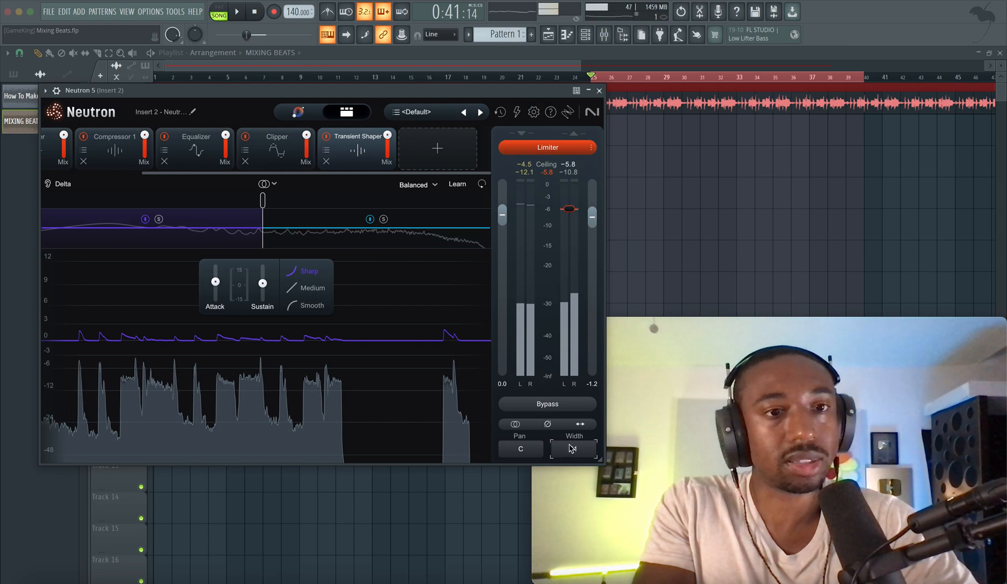
drag(573, 453, 578, 411)
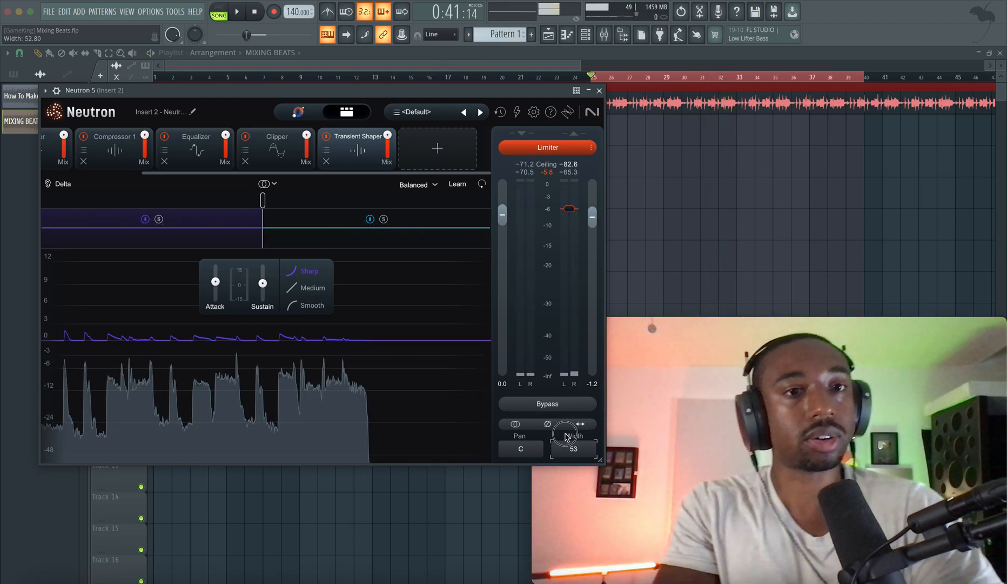
key(space)
drag(567, 437, 574, 454)
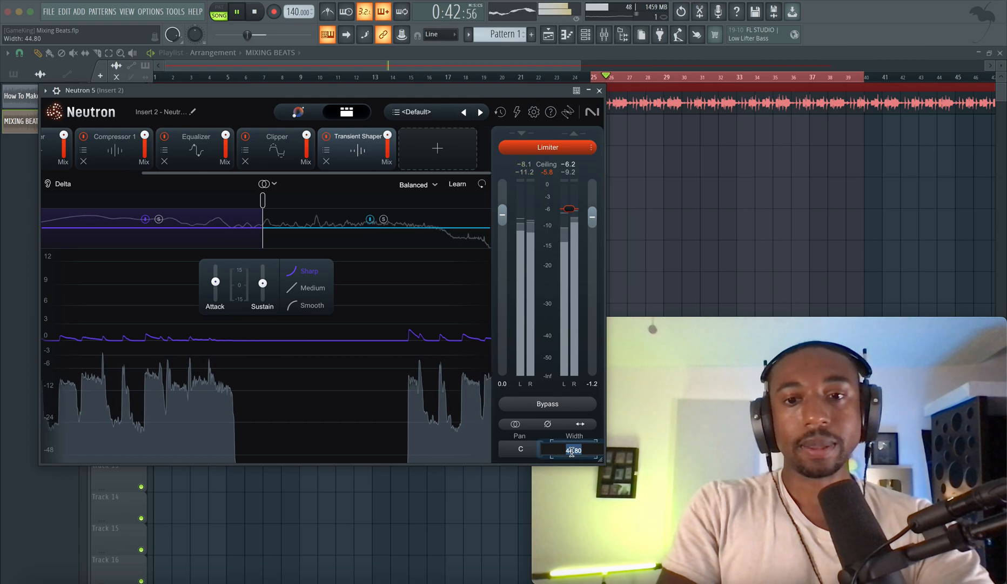
text(0)
key(Return)
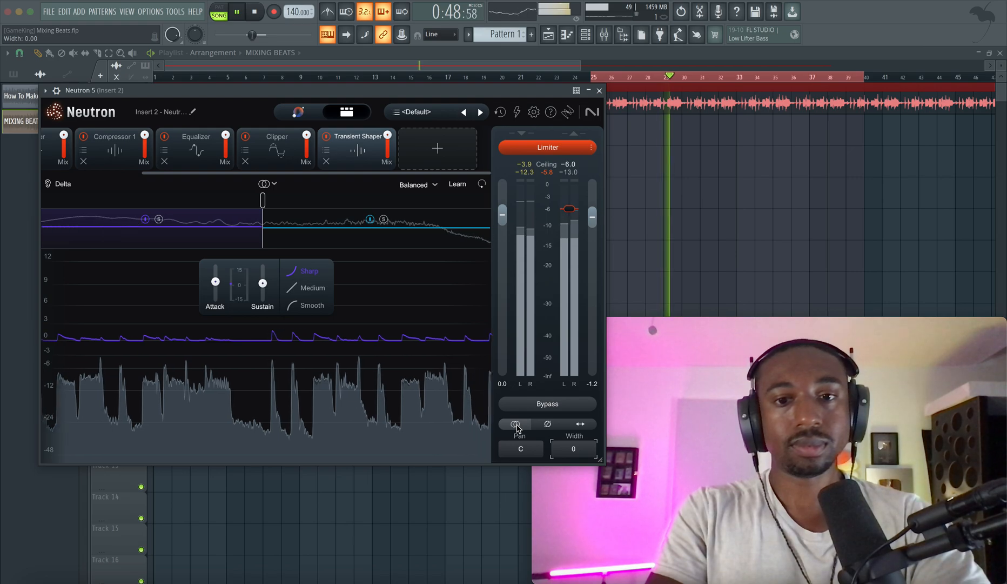
key(space)
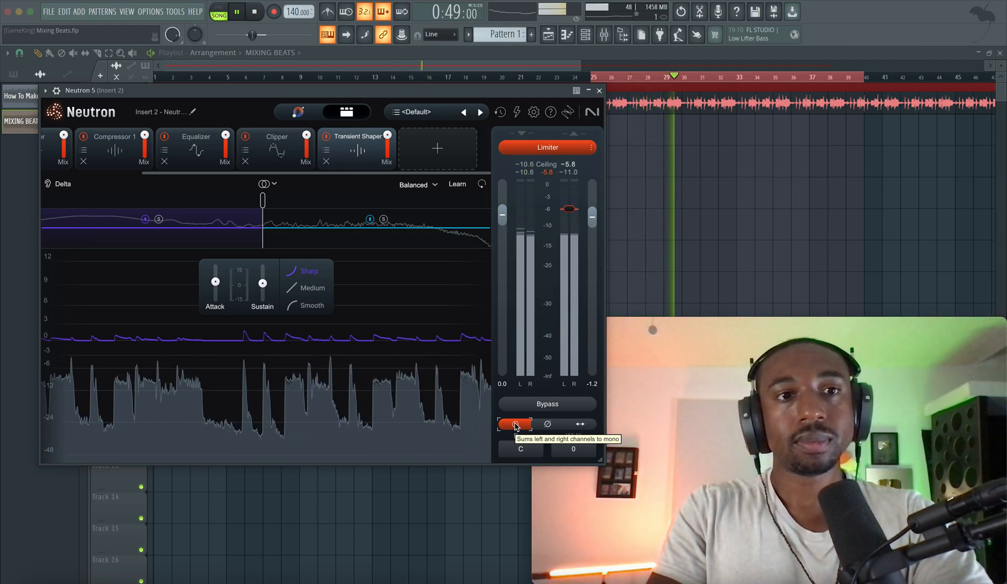
click(516, 425)
Split Compressor 1 into three bands, lower the first crossover, and place the upper crossover at about 4.4 kHz
click(122, 158)
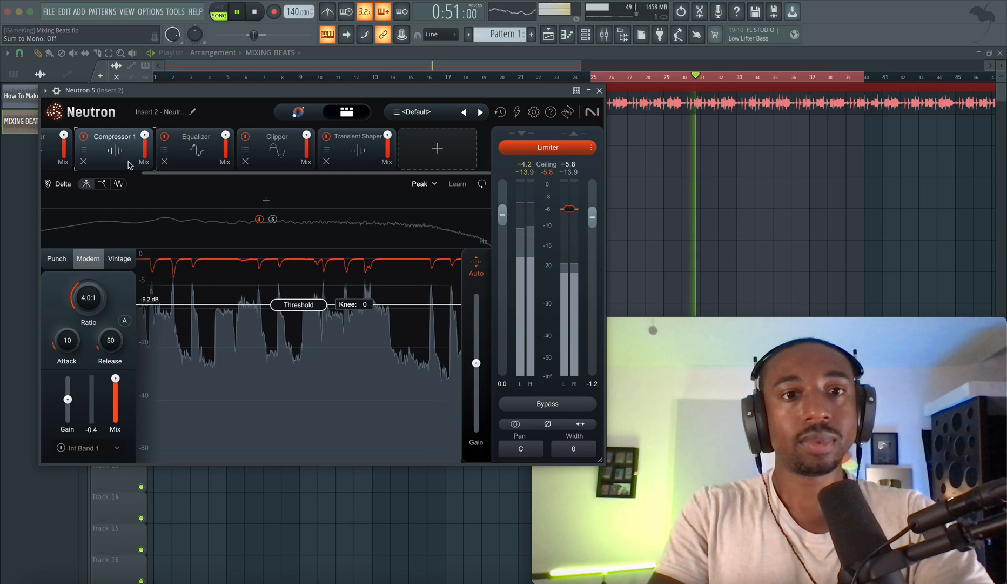
key(space)
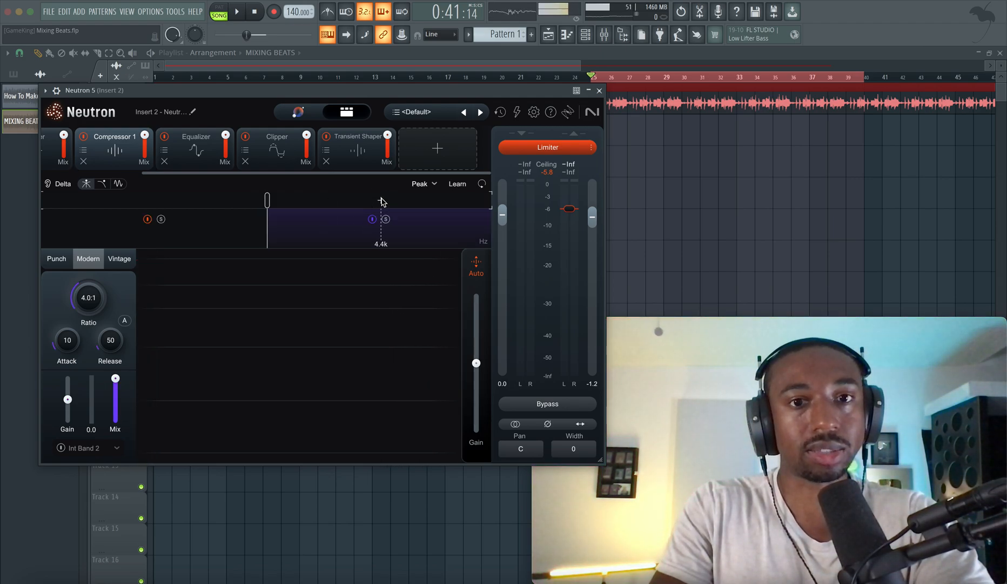
key(space)
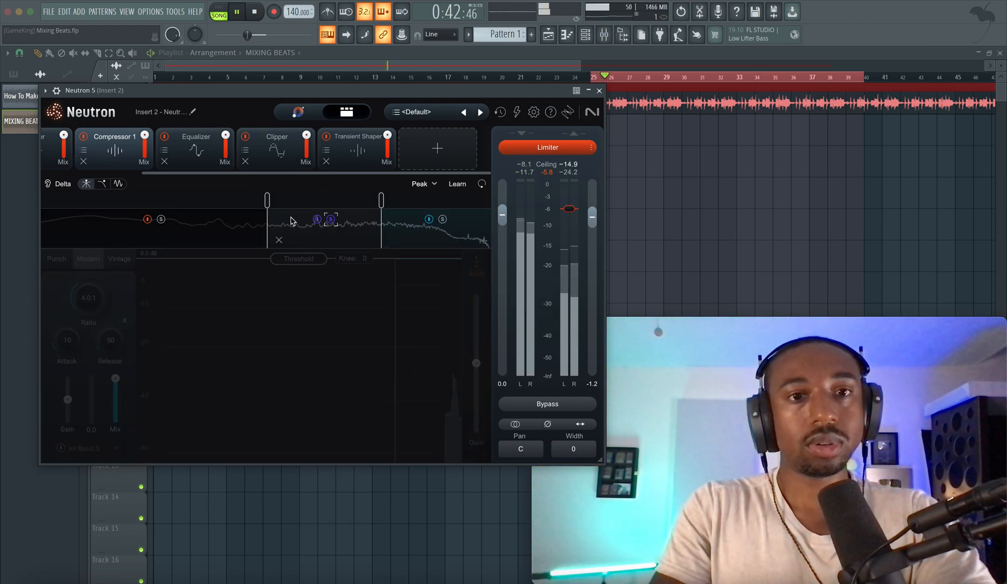
drag(241, 201, 222, 199)
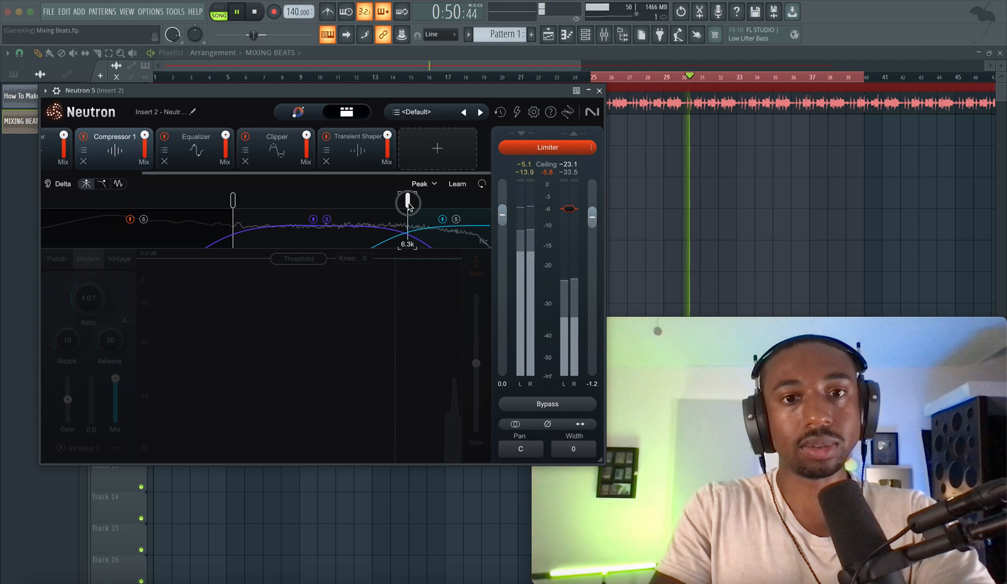
drag(408, 205, 385, 206)
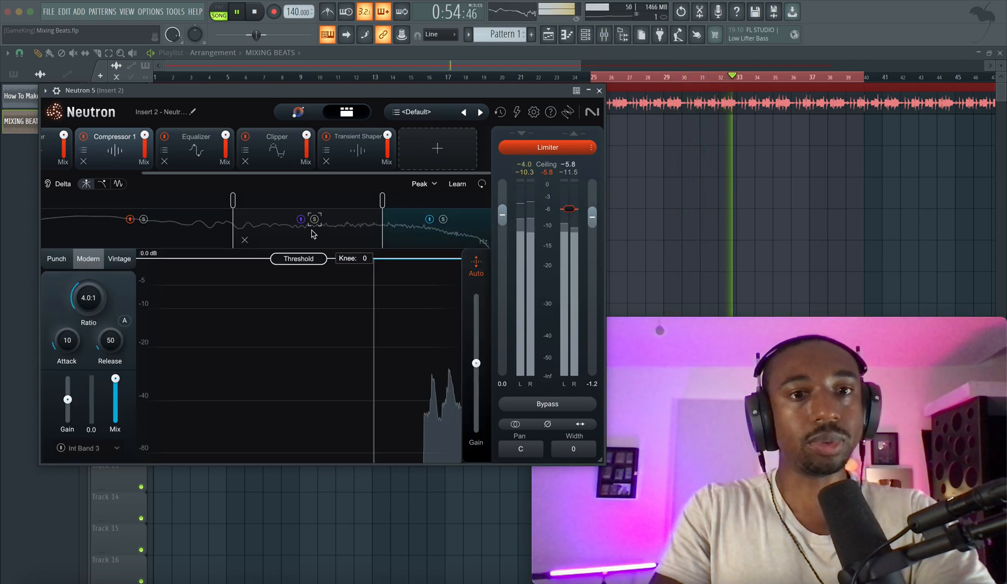
Select Compressor 1's middle band and lower its threshold to about -23.5 dB while auditioning the beat
key(space)
click(272, 231)
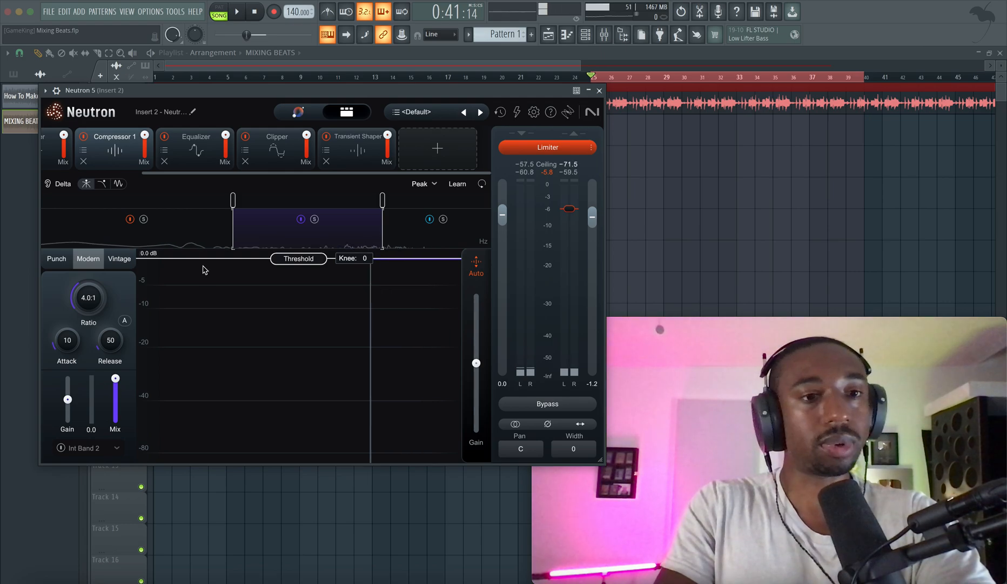
key(space)
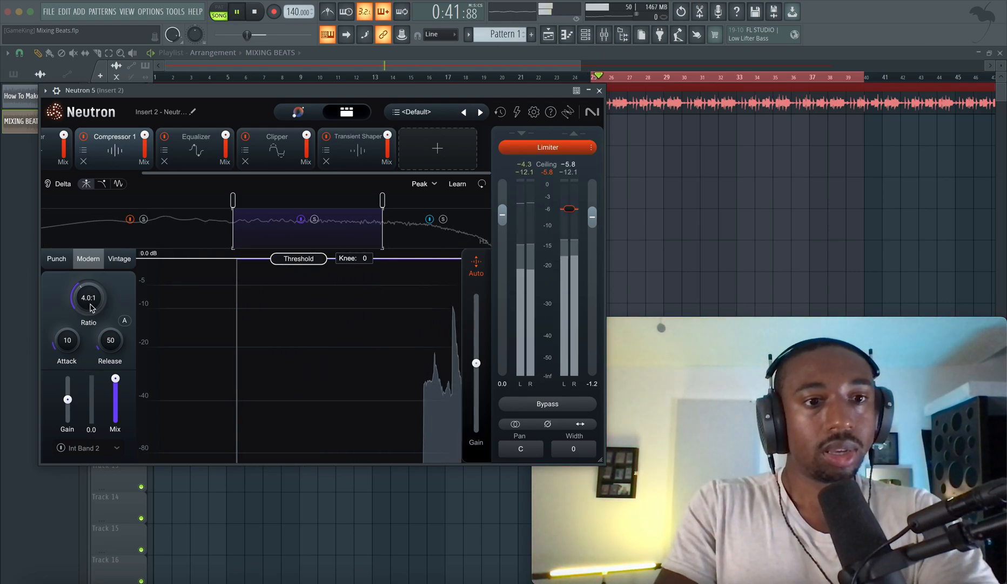
key(space)
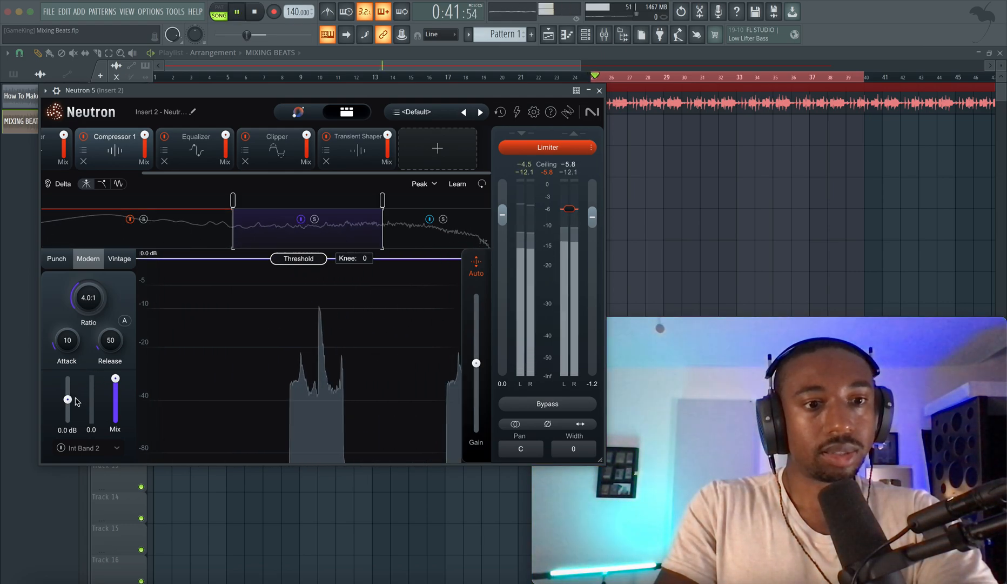
key(space)
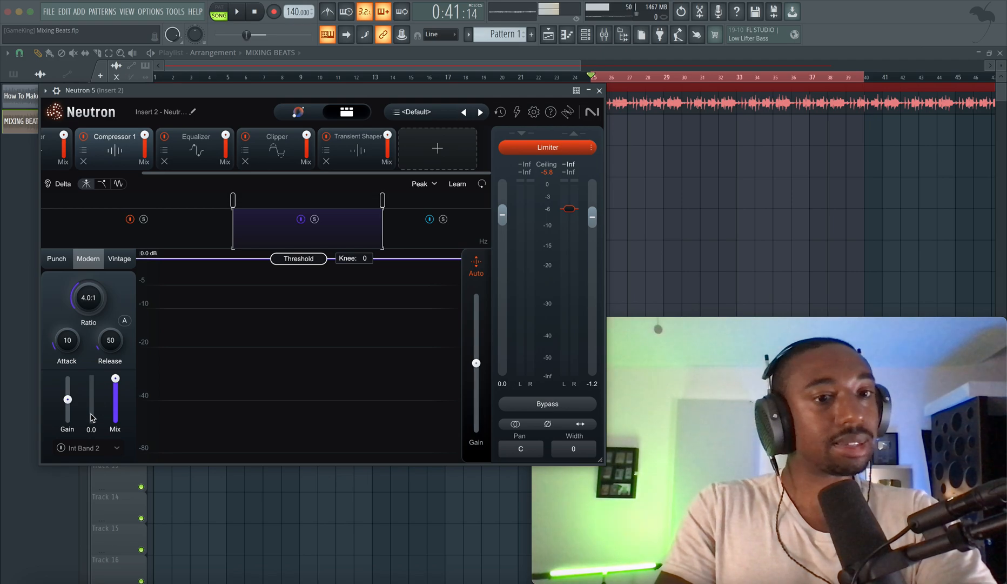
key(space)
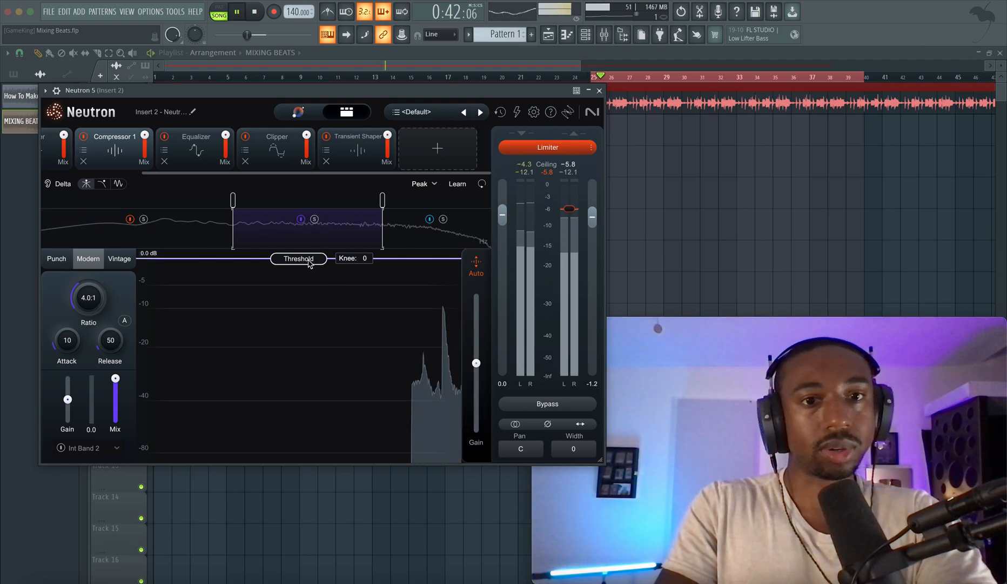
drag(308, 262, 301, 374)
key(space)
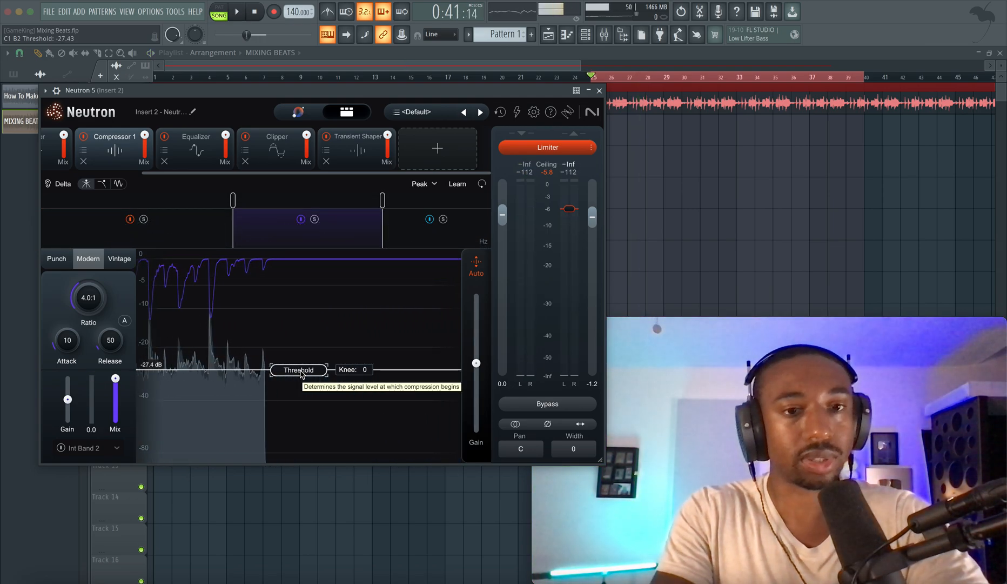
drag(301, 374, 300, 362)
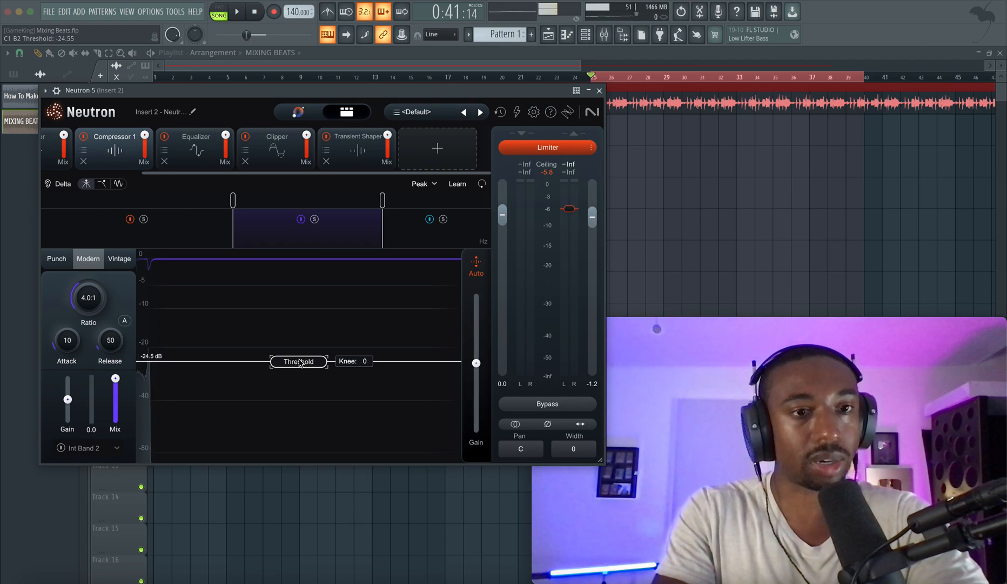
key(space)
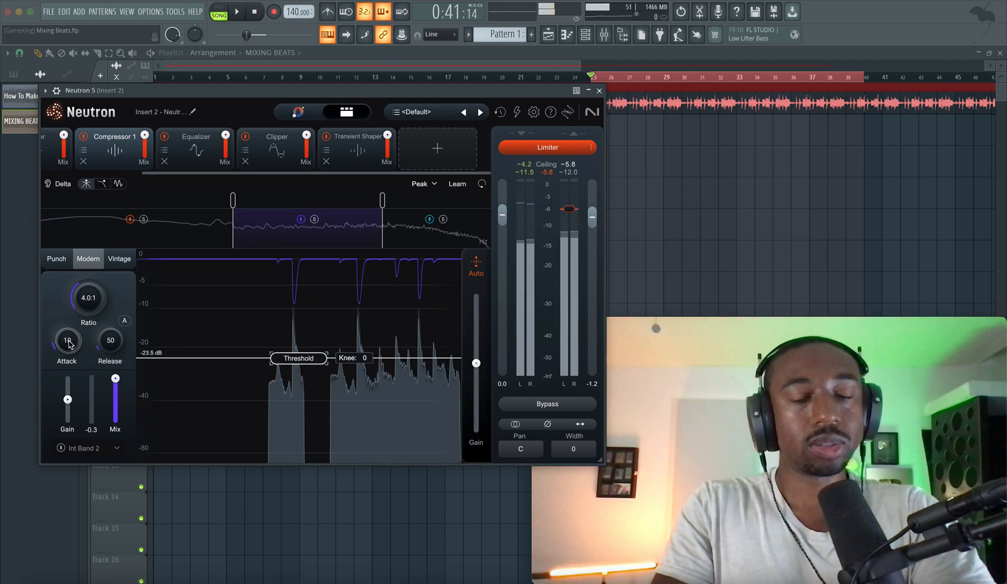
Set the middle band's attack to about 66 ms and its release to 0 in Compressor 1, and play the result
drag(68, 340, 105, 370)
drag(67, 342, 68, 339)
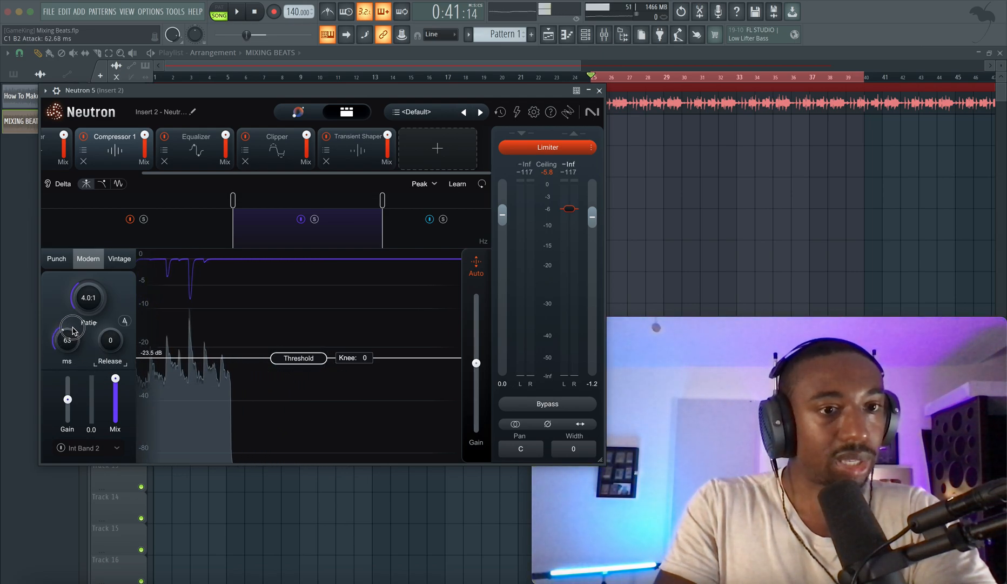
key(space)
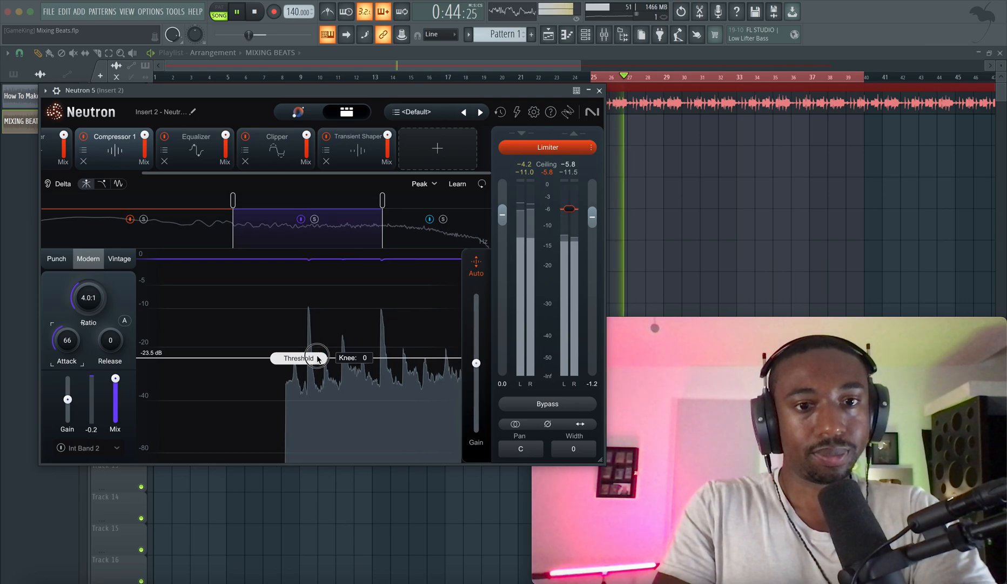
Lower the threshold of Compressor 1's middle band to about -40.5 dB and set its attack to 79 ms while auditioning
drag(315, 357, 316, 375)
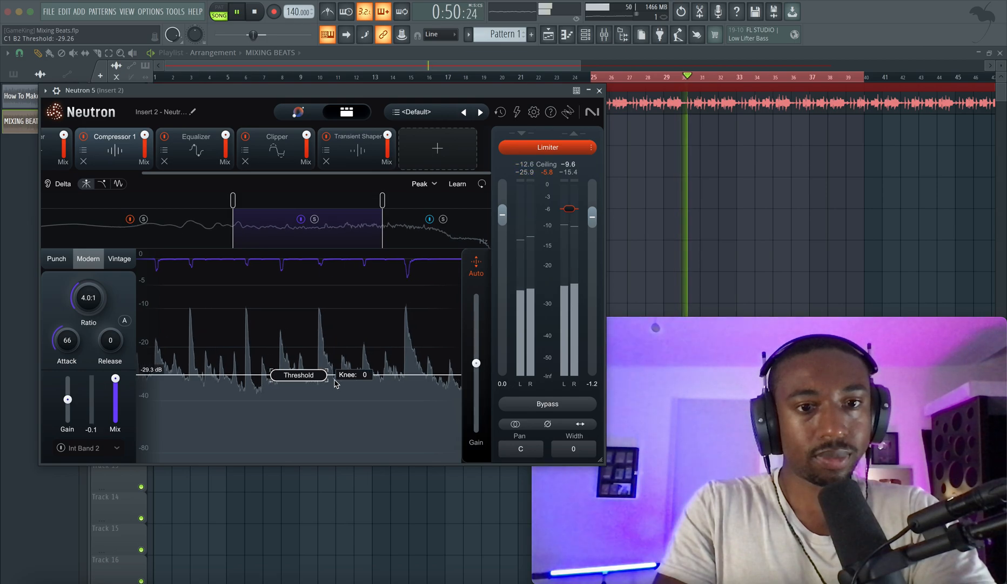
drag(306, 380, 306, 404)
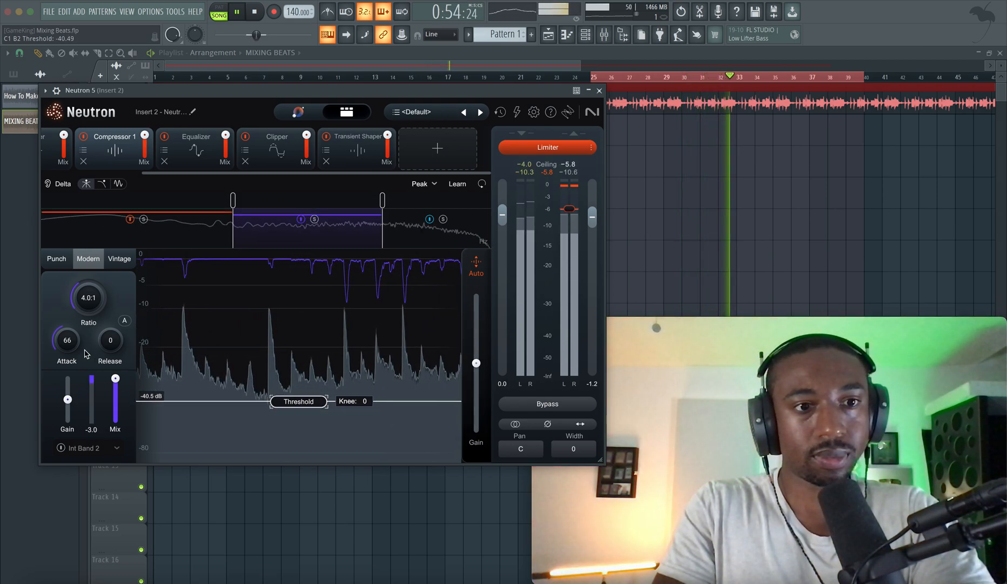
drag(69, 349, 69, 343)
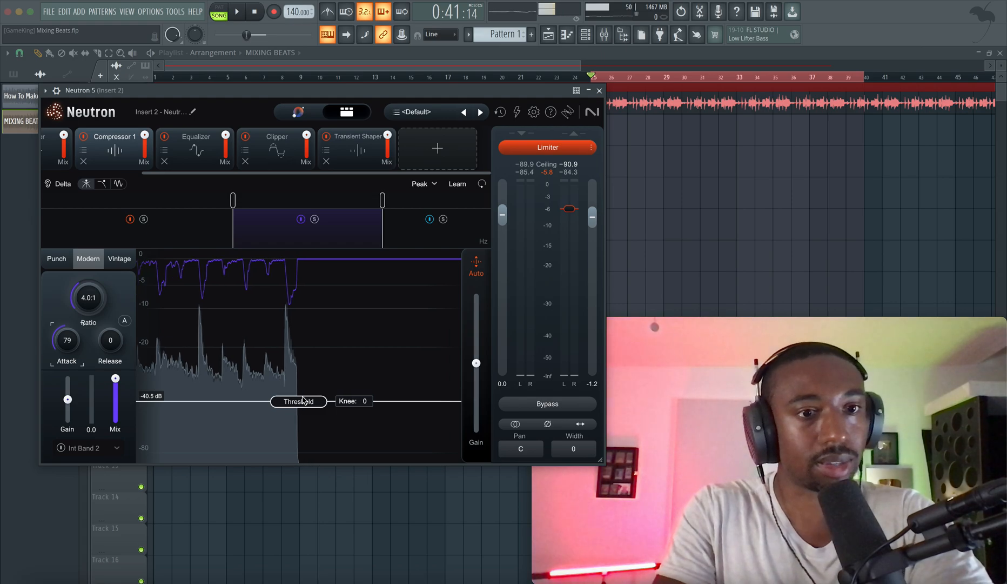
key(space)
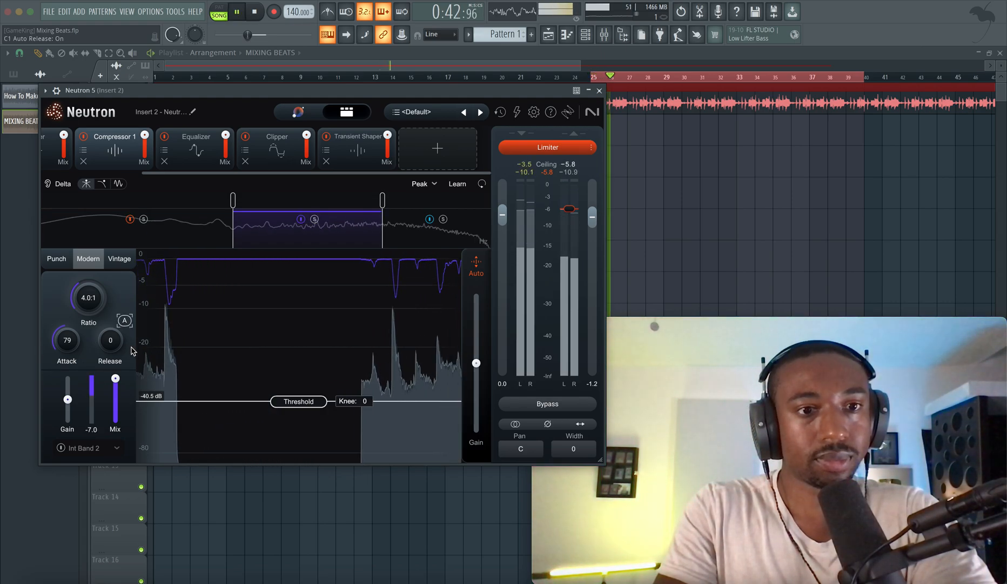
Try Auto Release in Compressor 1, compare the middle band bypassed, and raise its threshold to about -27.6 dB
click(124, 320)
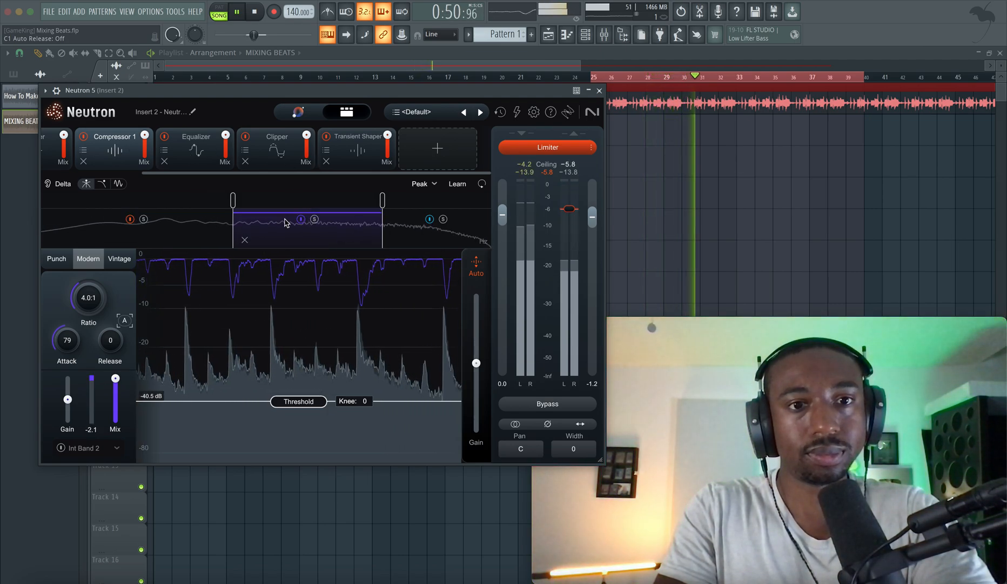
click(301, 219)
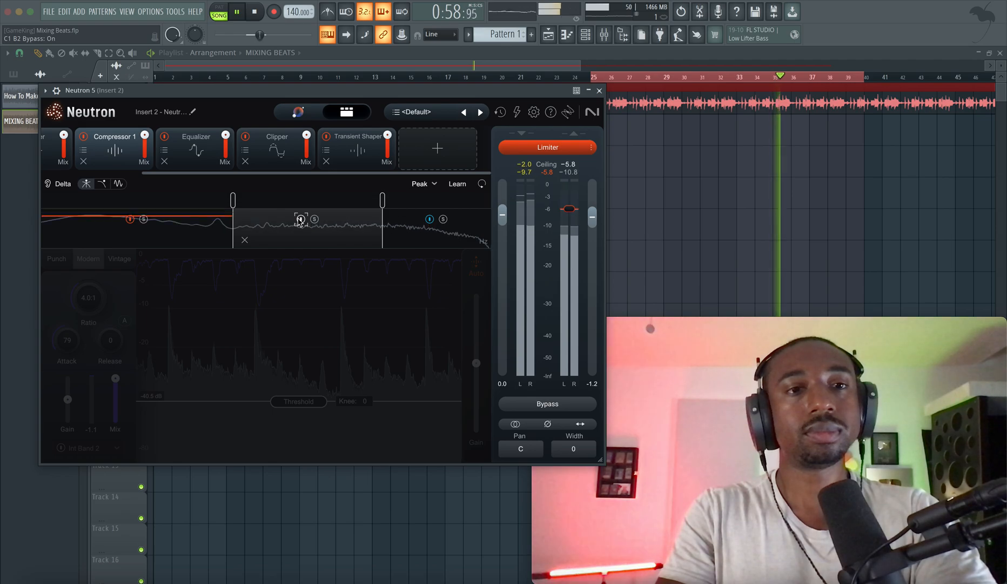
click(300, 219)
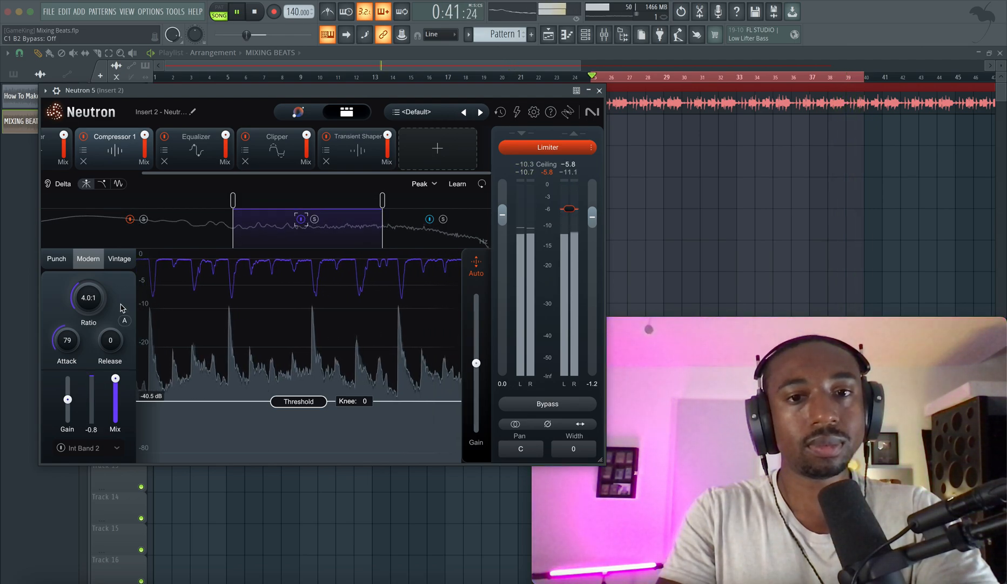
drag(298, 408, 304, 386)
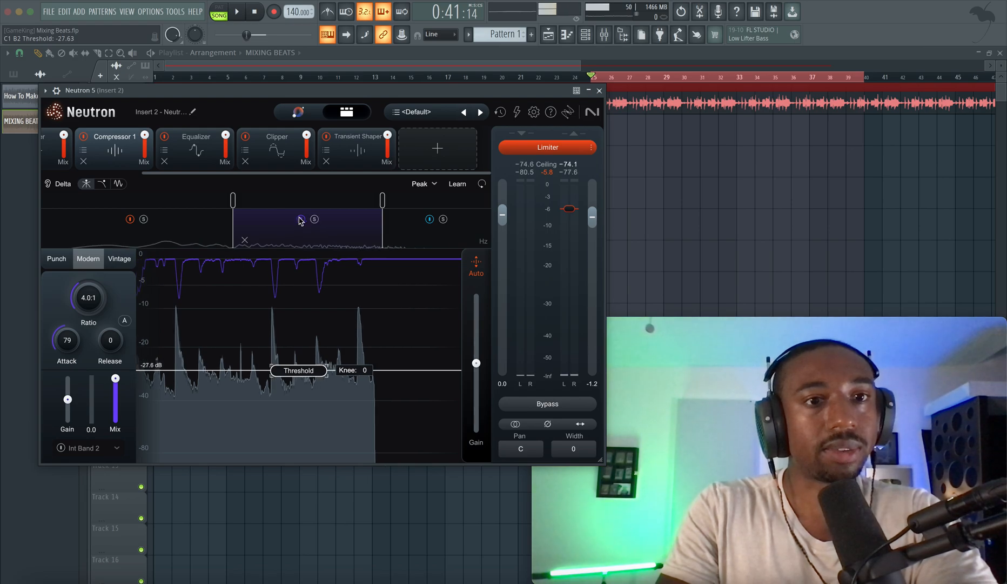
Remove the extra bands from Compressor 1 to return it to a single band, and audition the result
click(246, 239)
key(space)
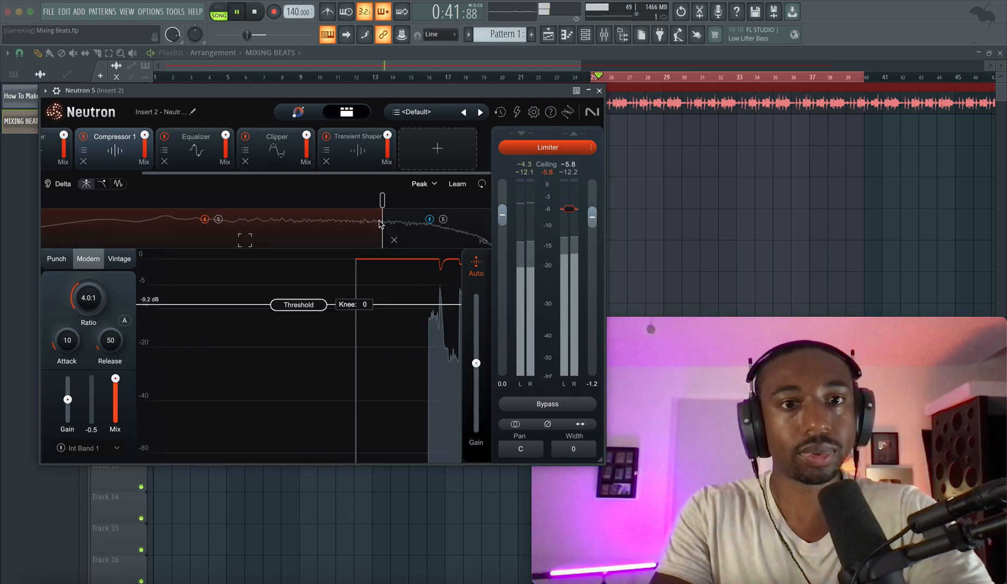
click(394, 240)
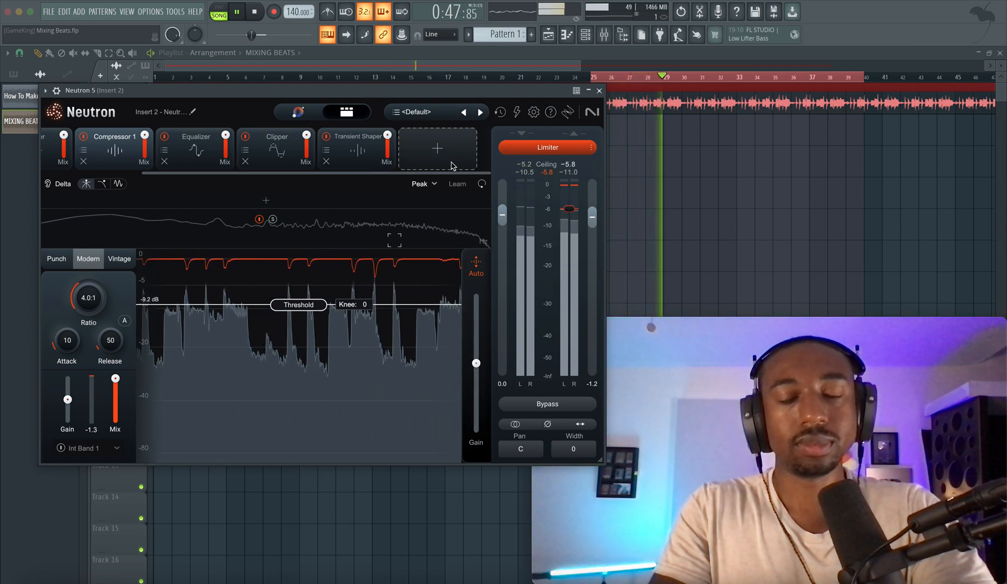
key(space)
Compare the beat from the start of the song with Neutron's global bypass on and off, leaving processing enabled
click(541, 409)
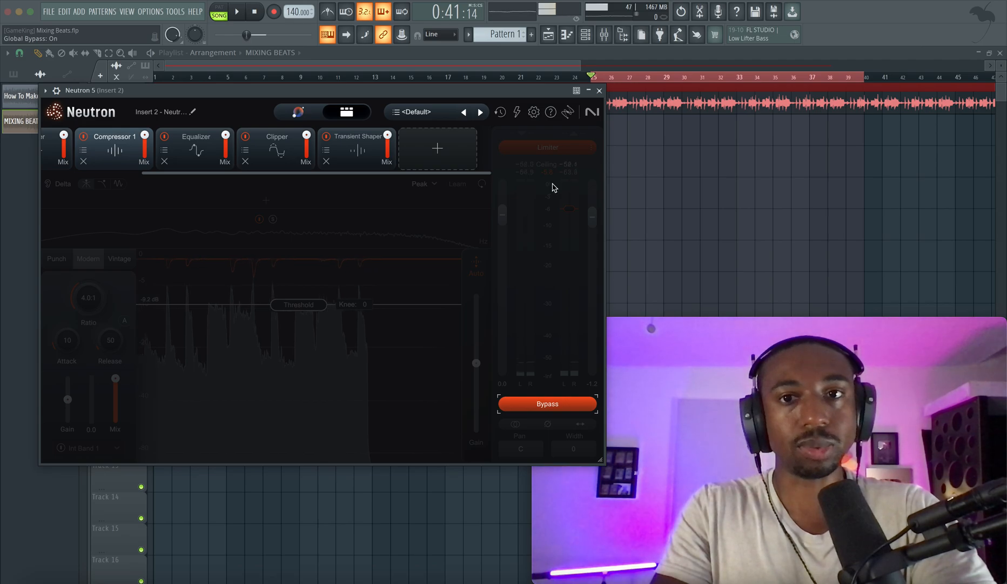
key(space)
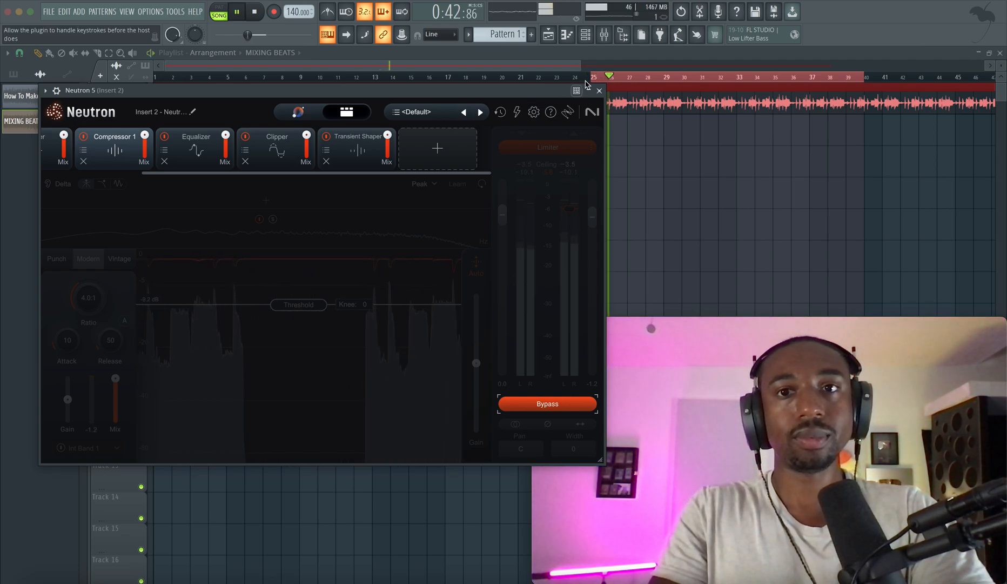
key(space)
click(256, 12)
key(space)
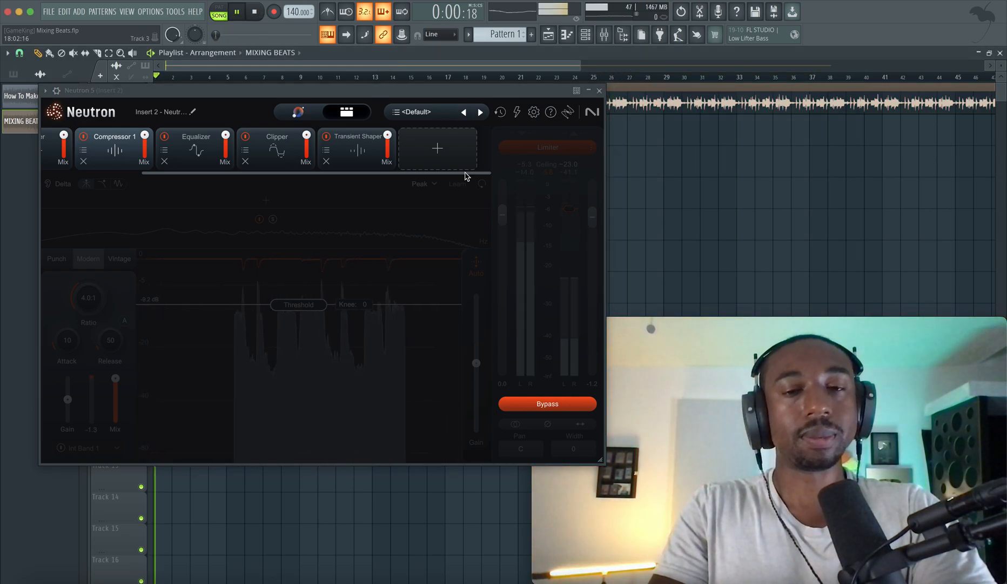
drag(451, 102, 425, 132)
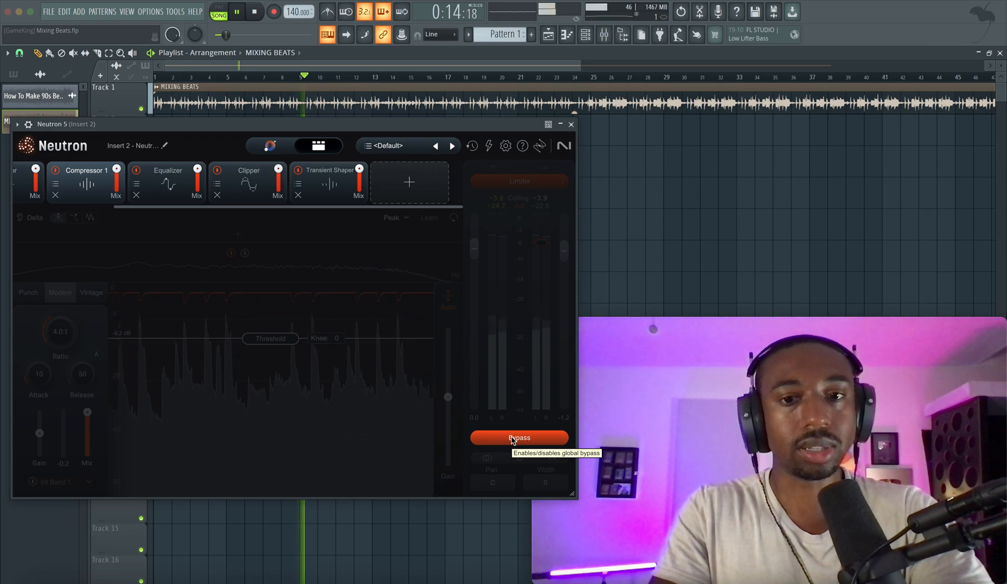
click(512, 440)
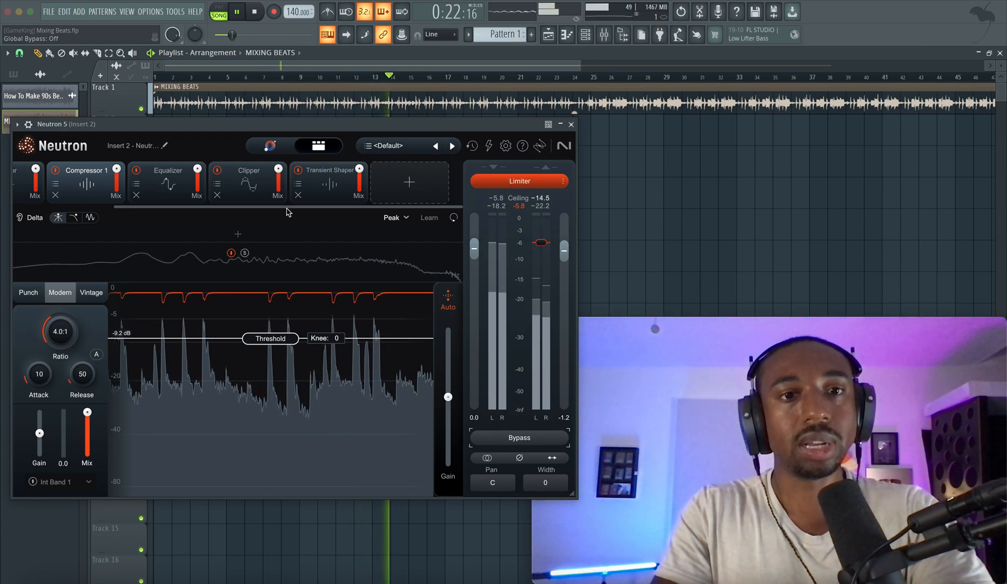
Review the Density and Exciter module settings during playback, and stop the beat
drag(288, 211, 143, 210)
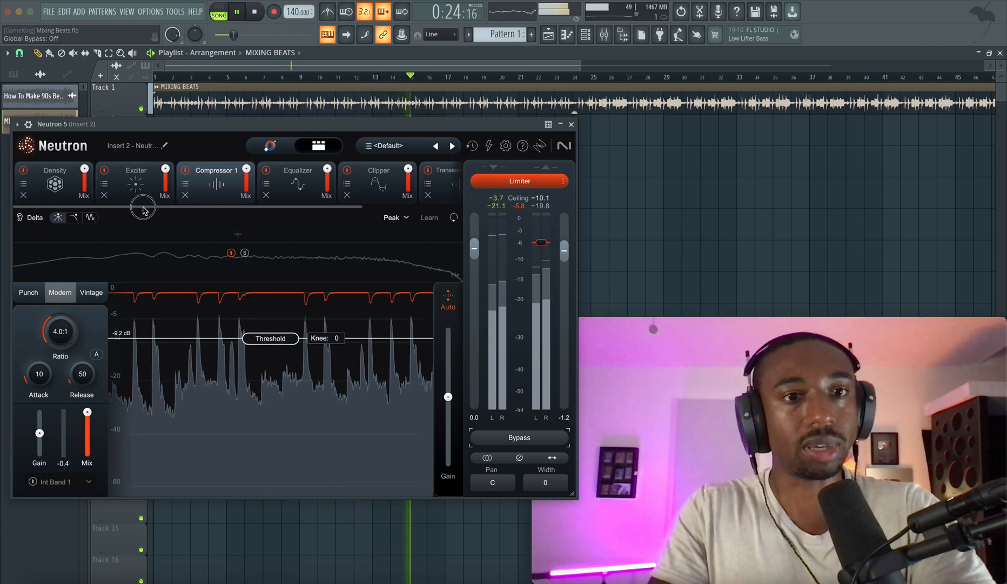
click(64, 194)
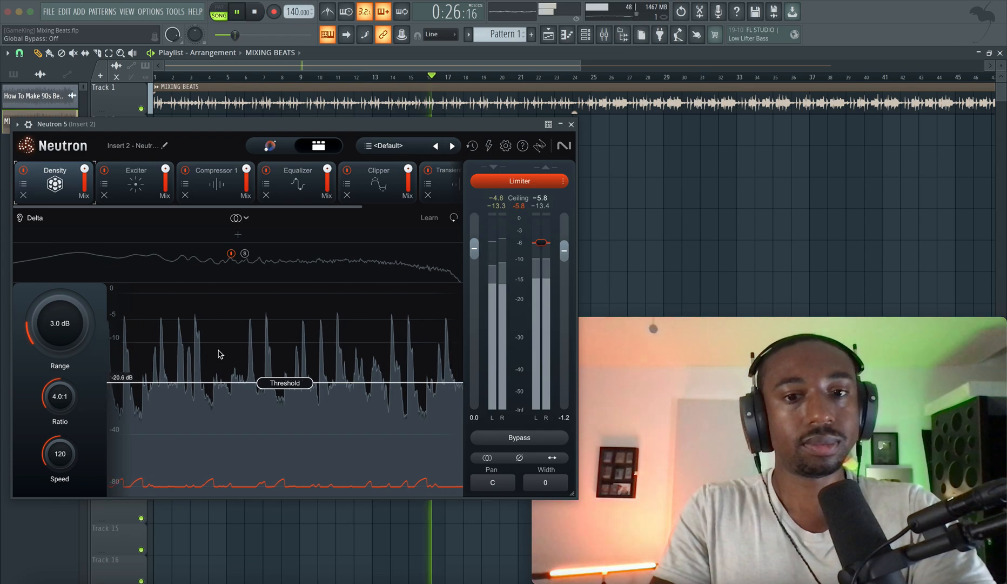
click(147, 193)
key(space)
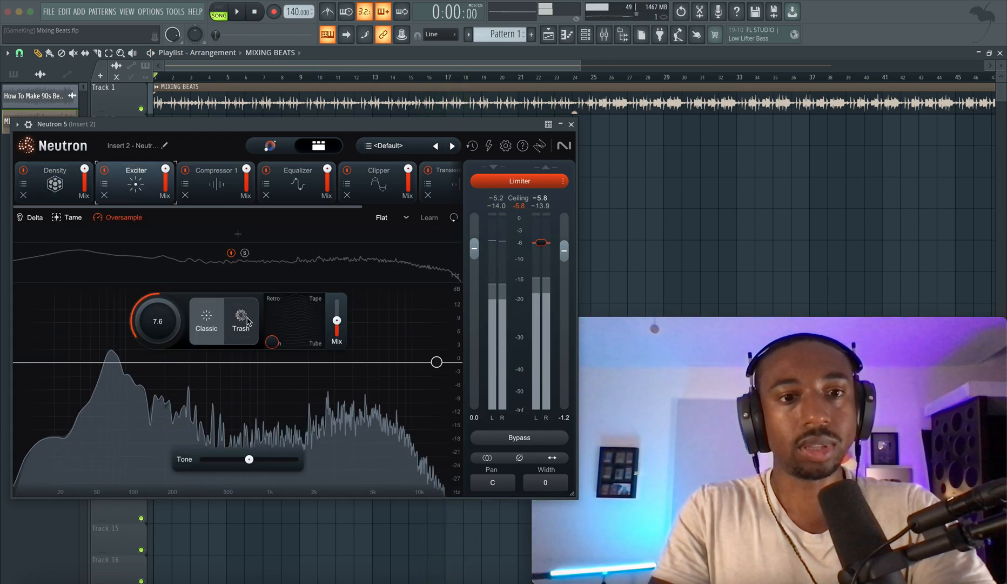
Audition the Exciter's Trash mode against Classic, restore Classic, and replay the opening of the beat
click(233, 320)
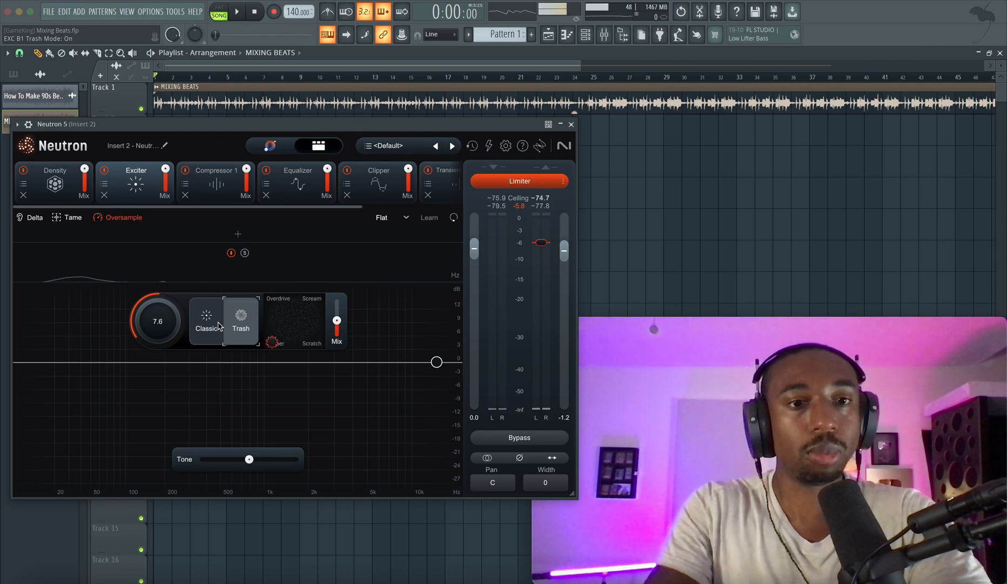
key(space)
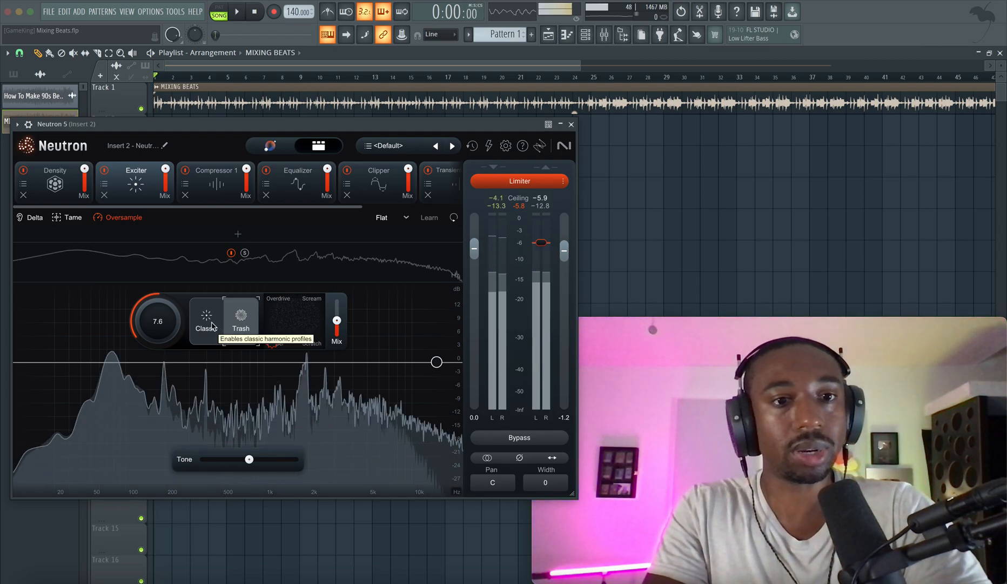
click(214, 326)
key(space)
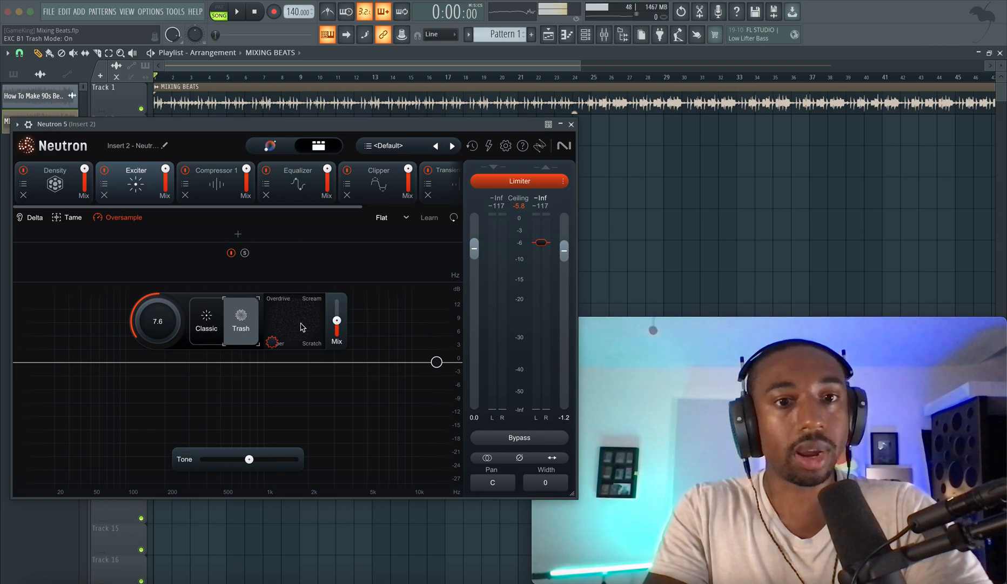
click(208, 328)
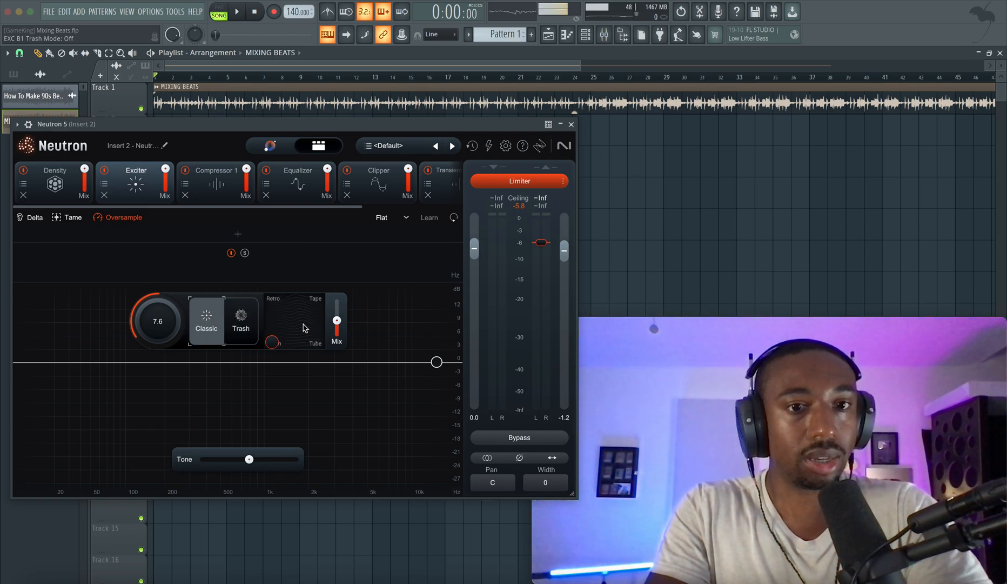
key(space)
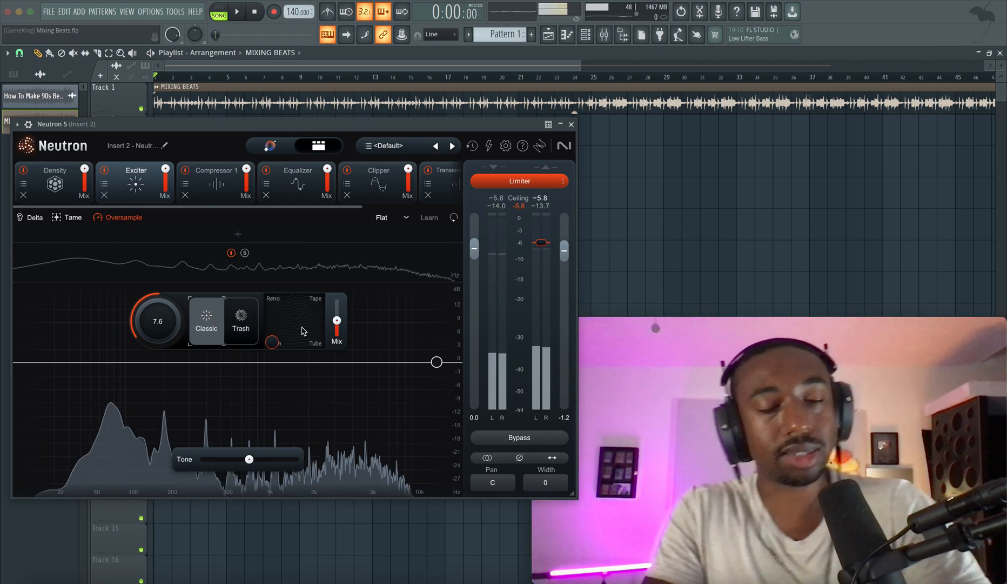
key(space)
key(space)
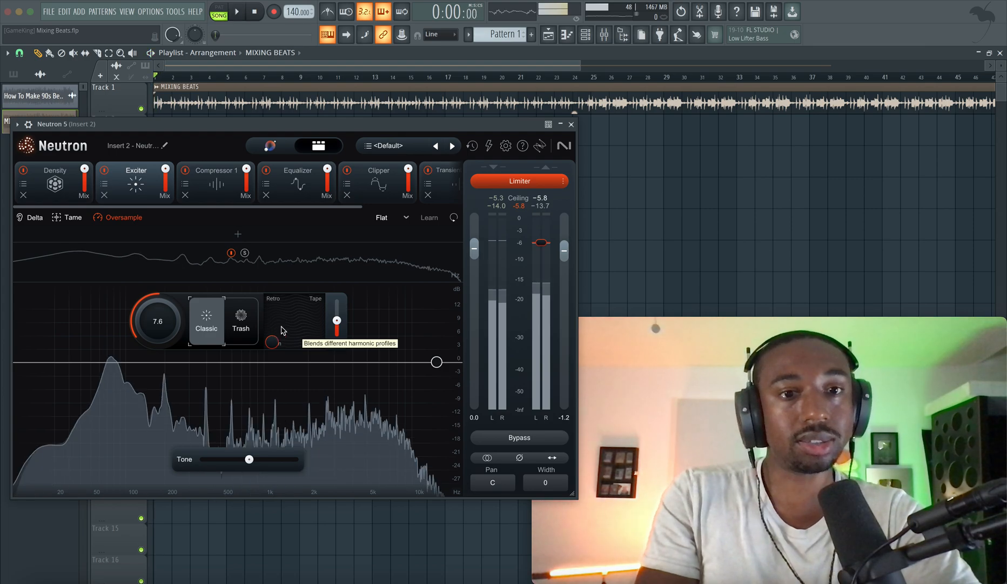
key(space)
key(space)
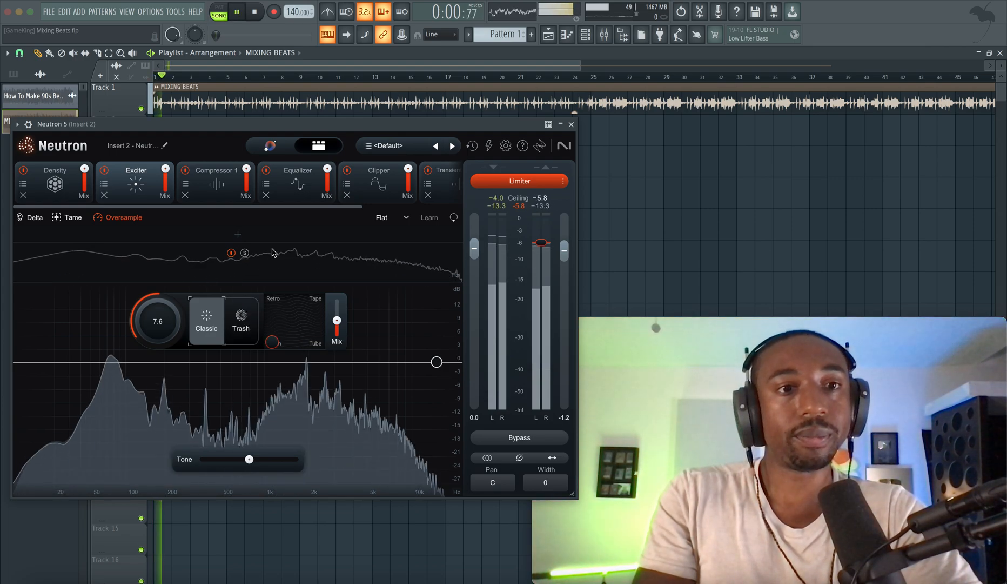
Lower the Density module's threshold to about -24.8 dB and replay the beat from the start
click(57, 184)
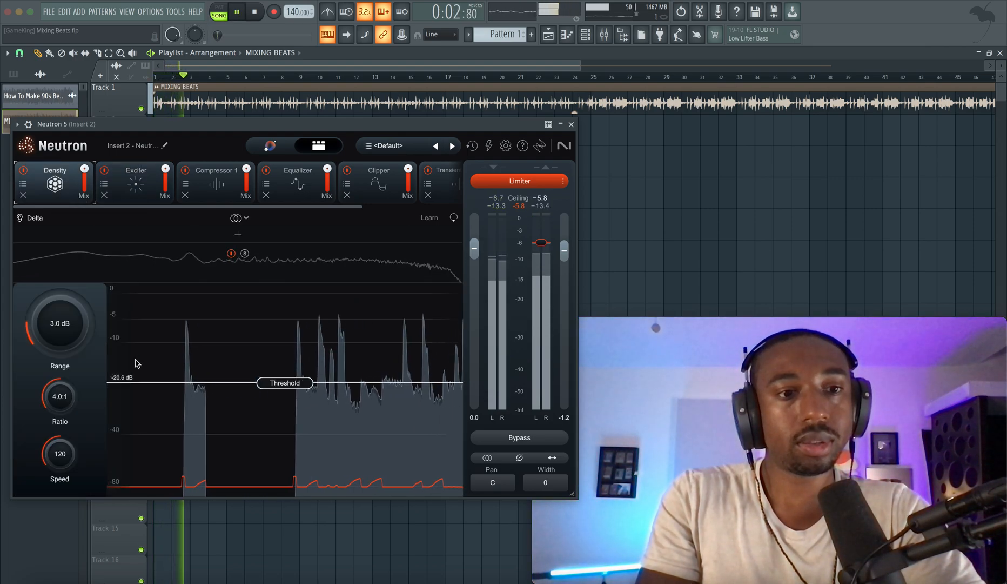
drag(286, 382, 309, 396)
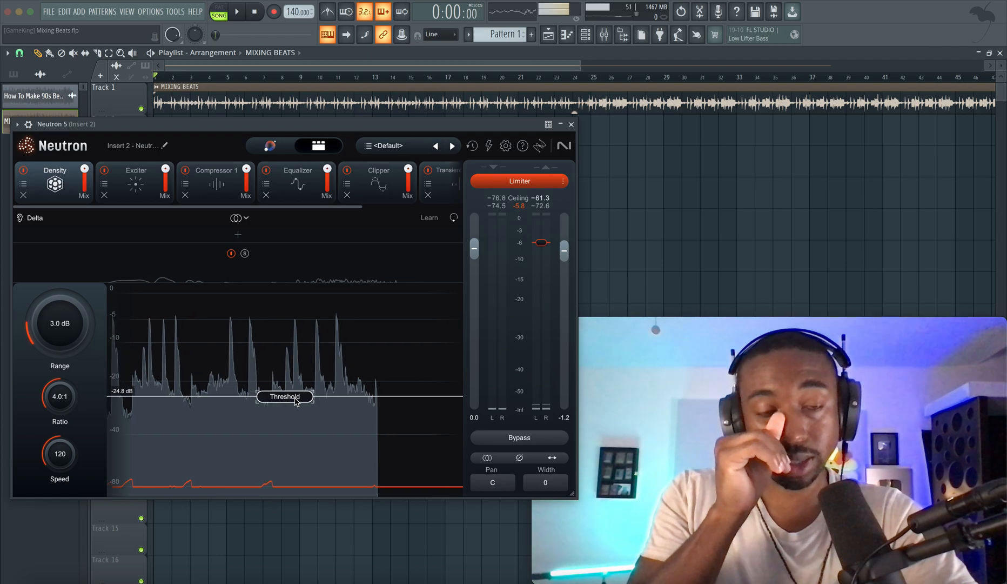
key(space)
key(space)
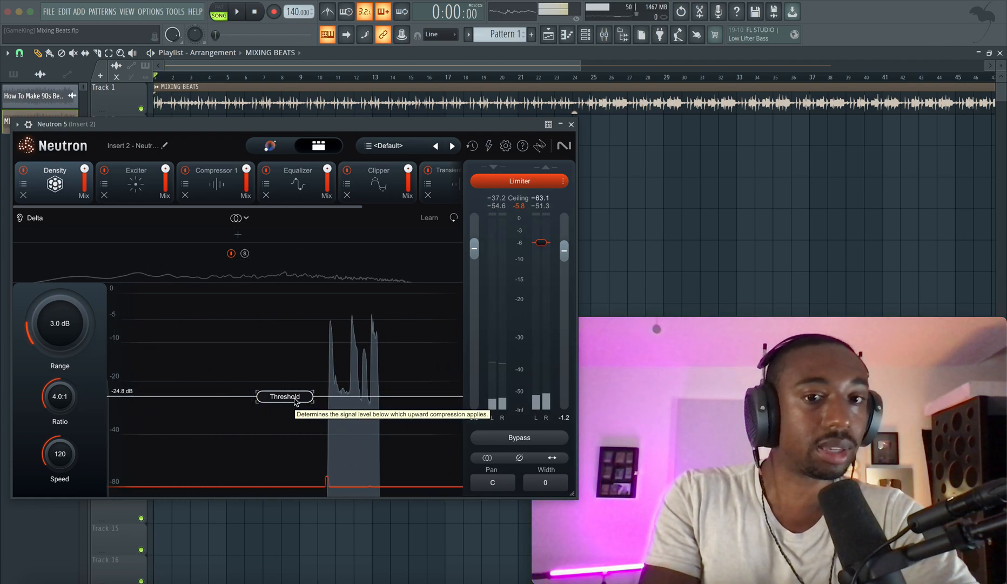
key(space)
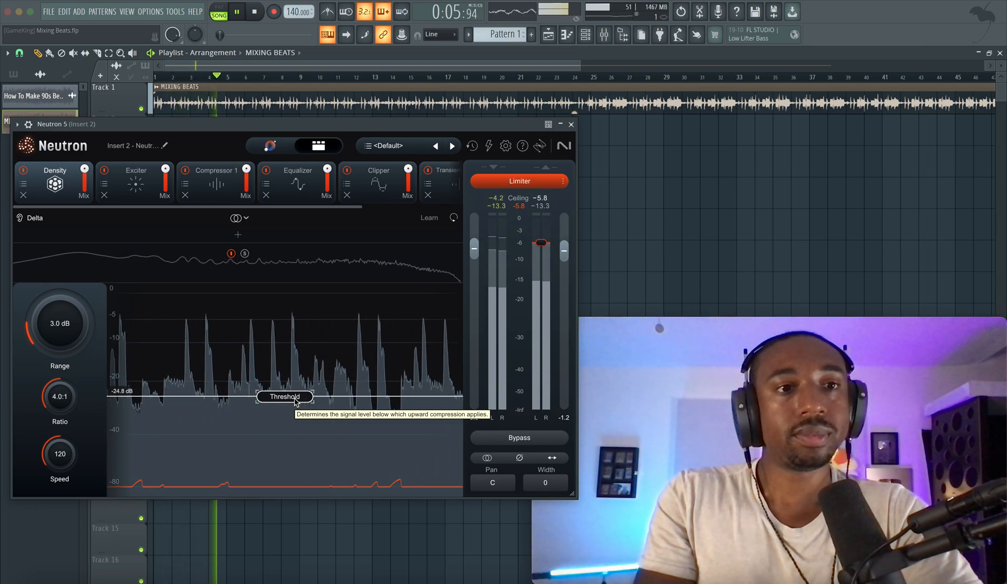
Audition the Exciter's band mix at 100, and set it to about 79.5
click(136, 178)
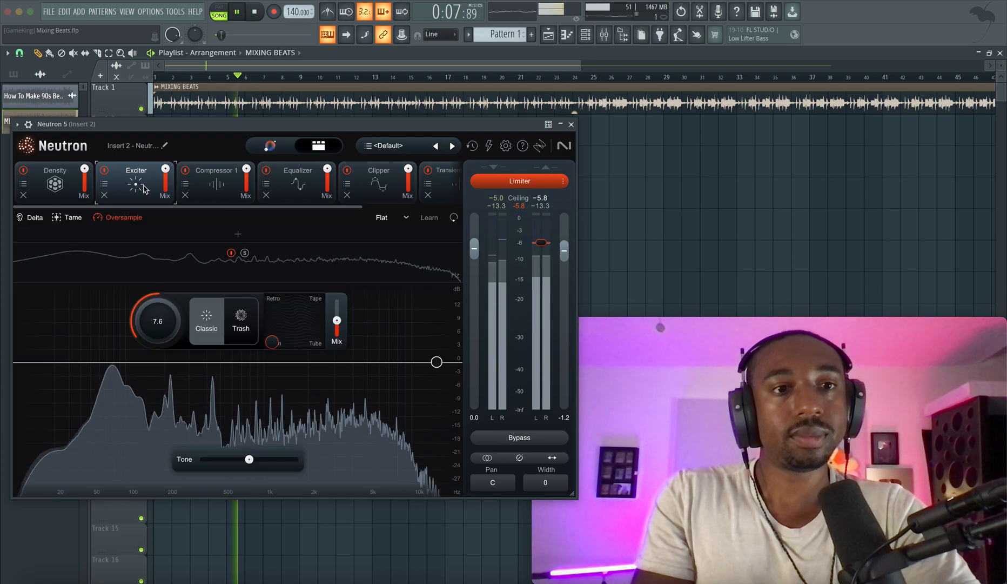
drag(337, 320, 338, 304)
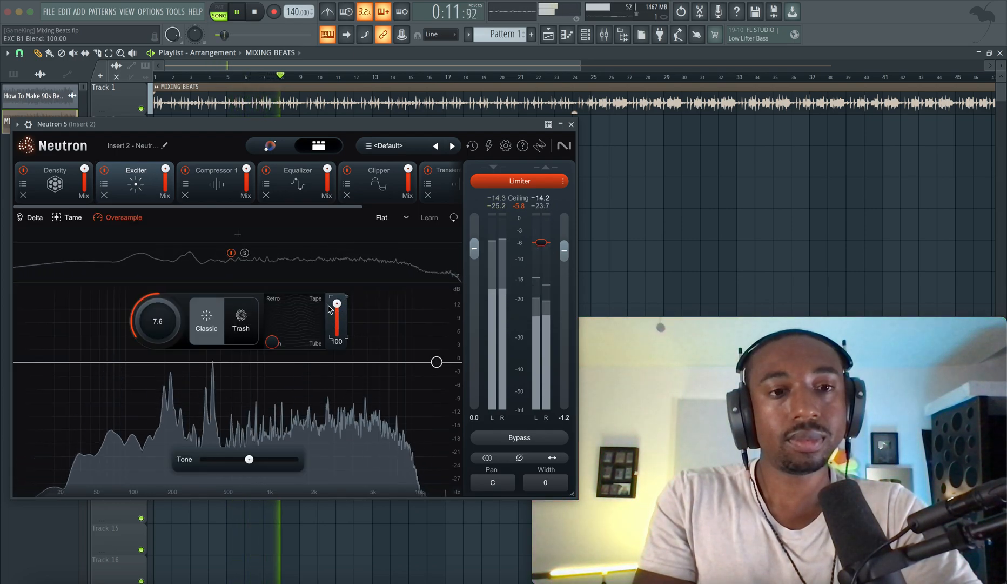
drag(337, 304, 335, 332)
Disable the Compressor 1 and Equalizer modules one after the other while the beat plays
click(215, 173)
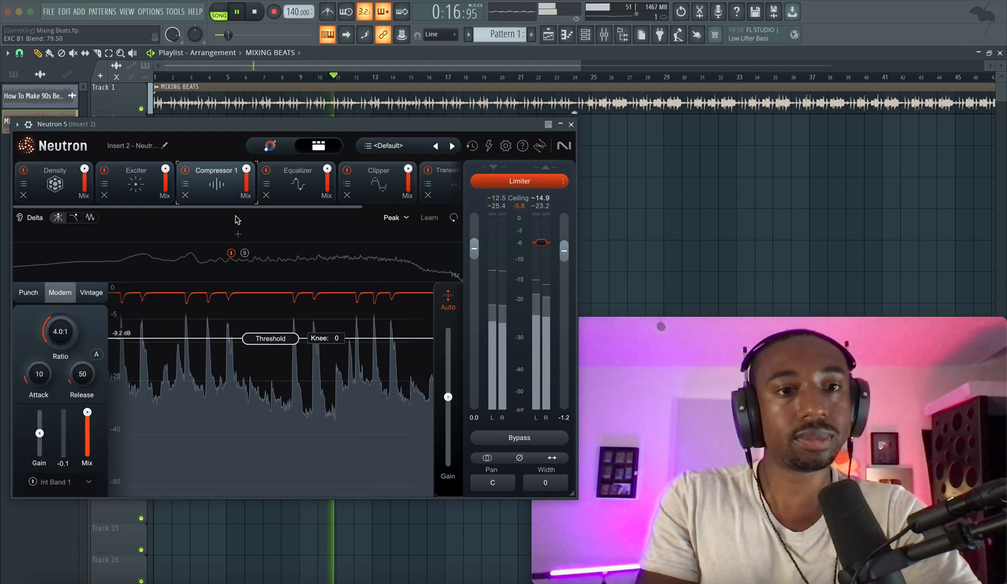
click(184, 170)
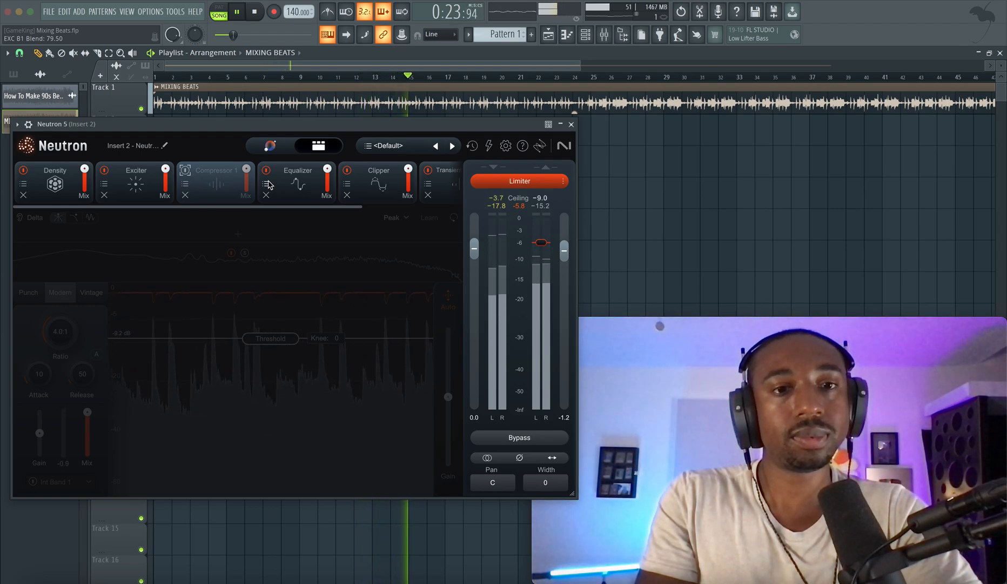
click(288, 188)
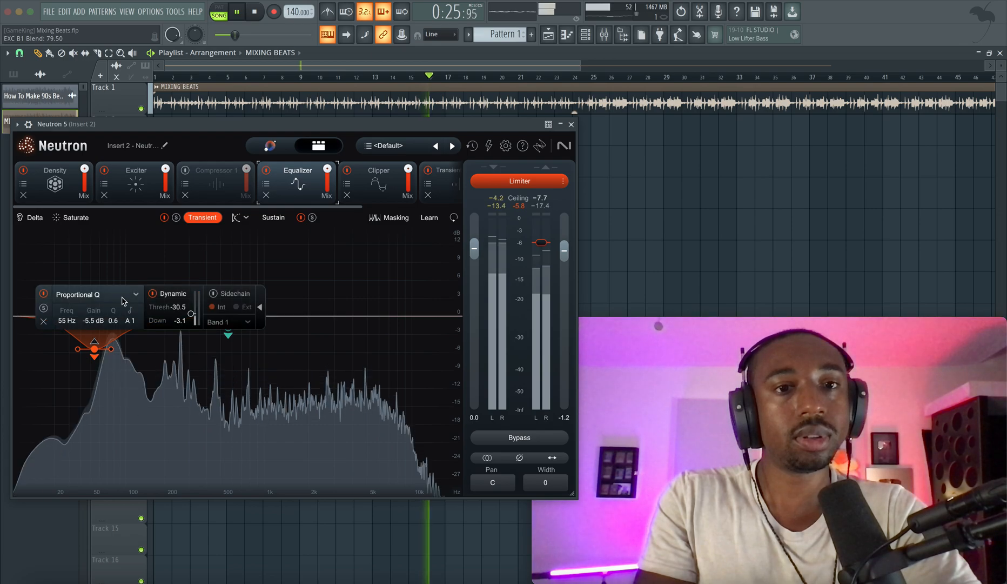
click(267, 171)
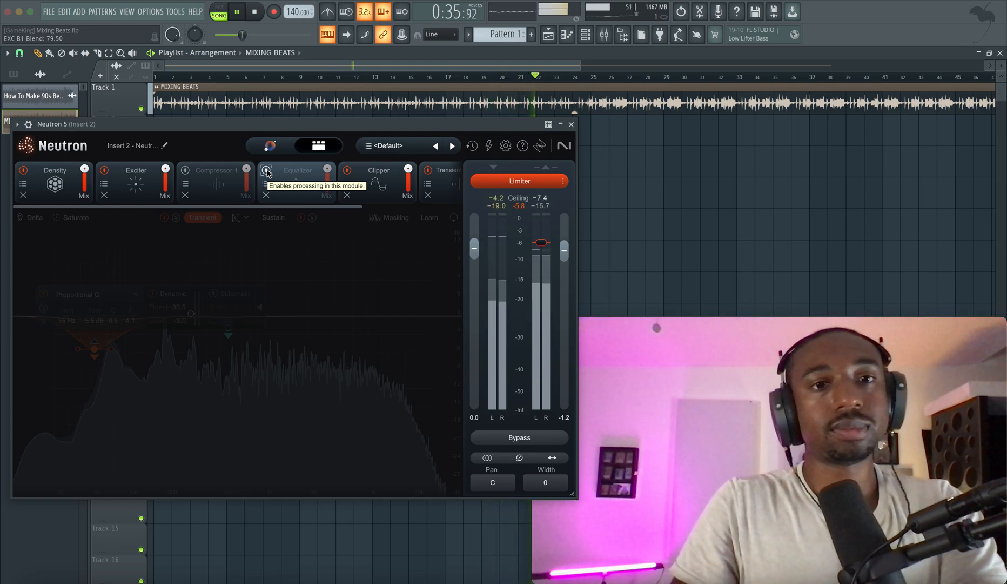
Toggle the Equalizer module on and off to compare it during playback, leaving it enabled
click(266, 171)
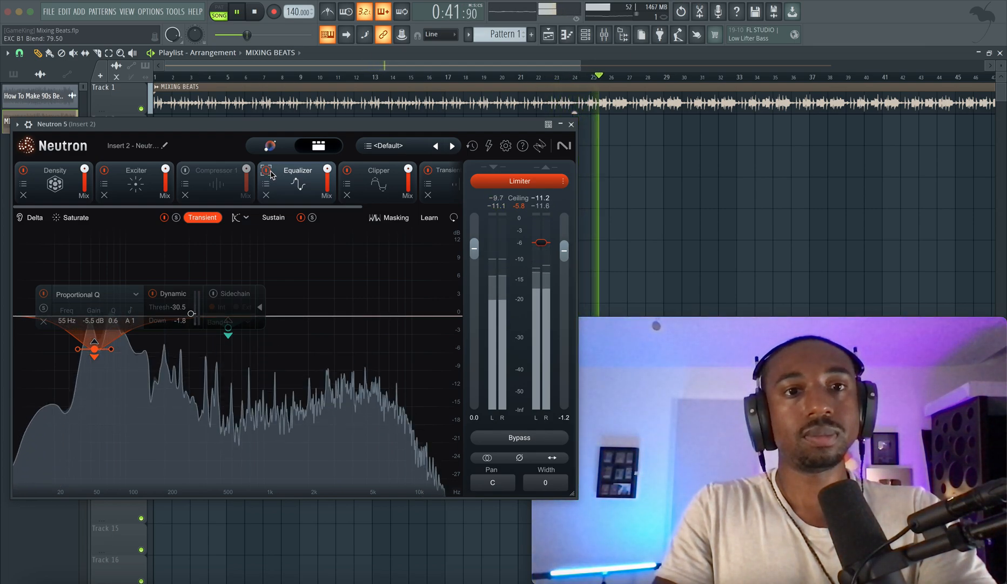
click(266, 171)
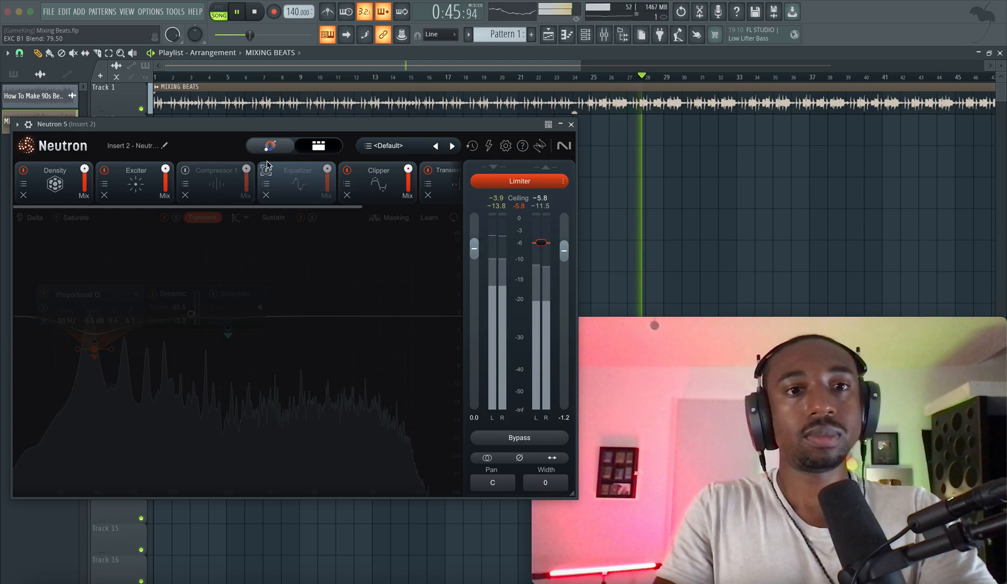
click(266, 172)
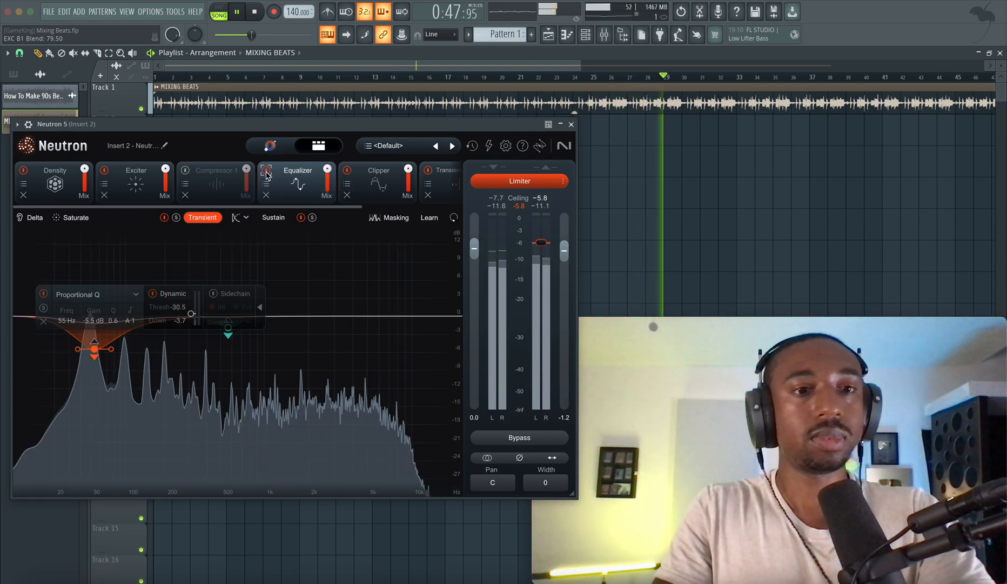
Review the Clipper and Transient Shaper modules' settings while the beat plays
scroll(342, 182, right, 2)
click(338, 185)
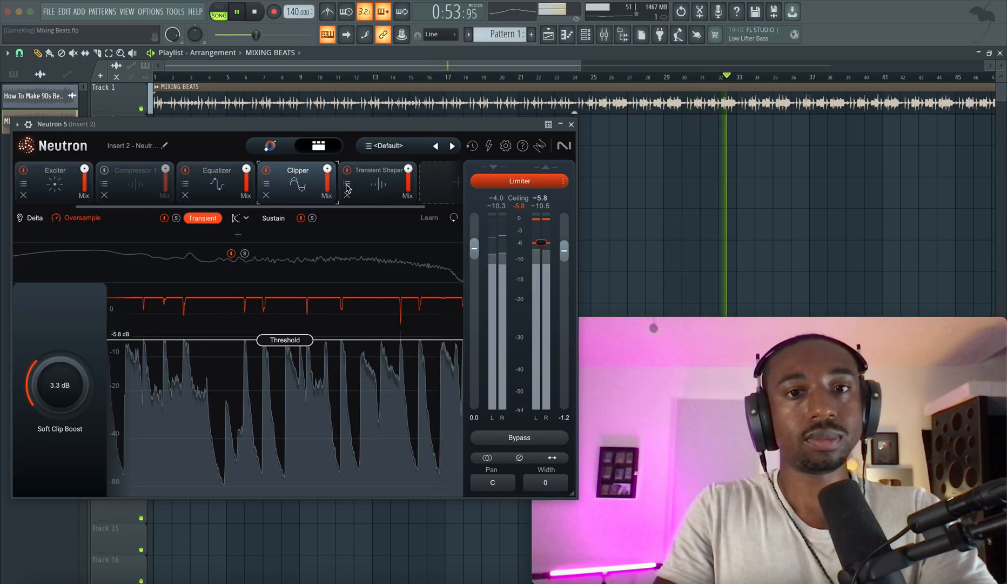
scroll(357, 186, right, 2)
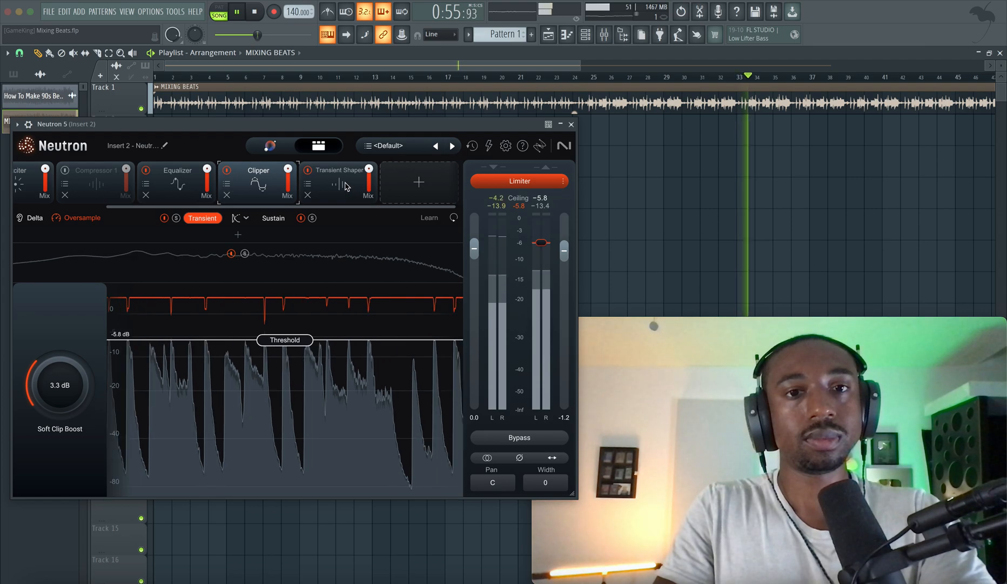
click(345, 186)
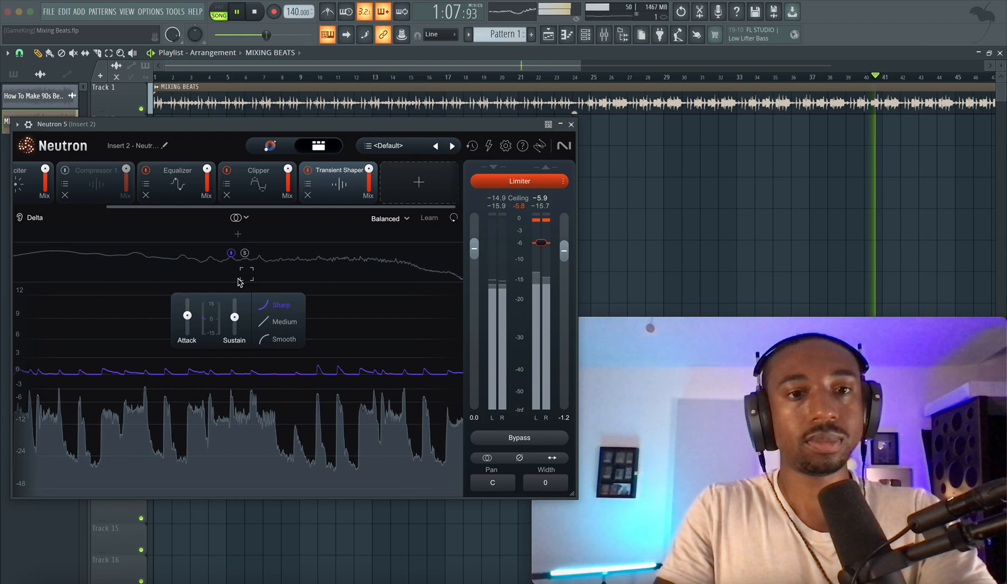
Try Mid/Side processing on the Transient Shaper, return it to stereo, and replay the beat from the start
click(241, 217)
click(251, 247)
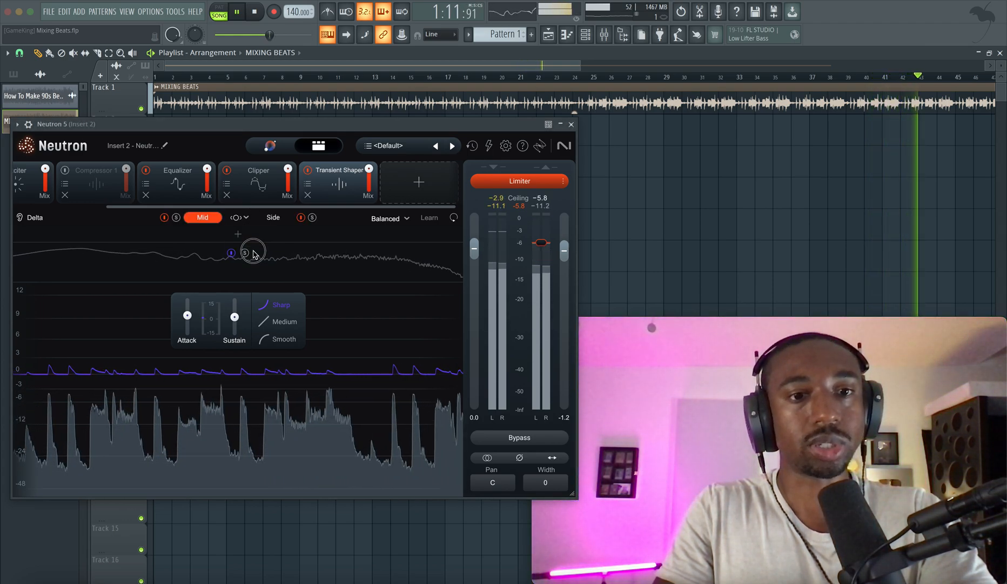
key(space)
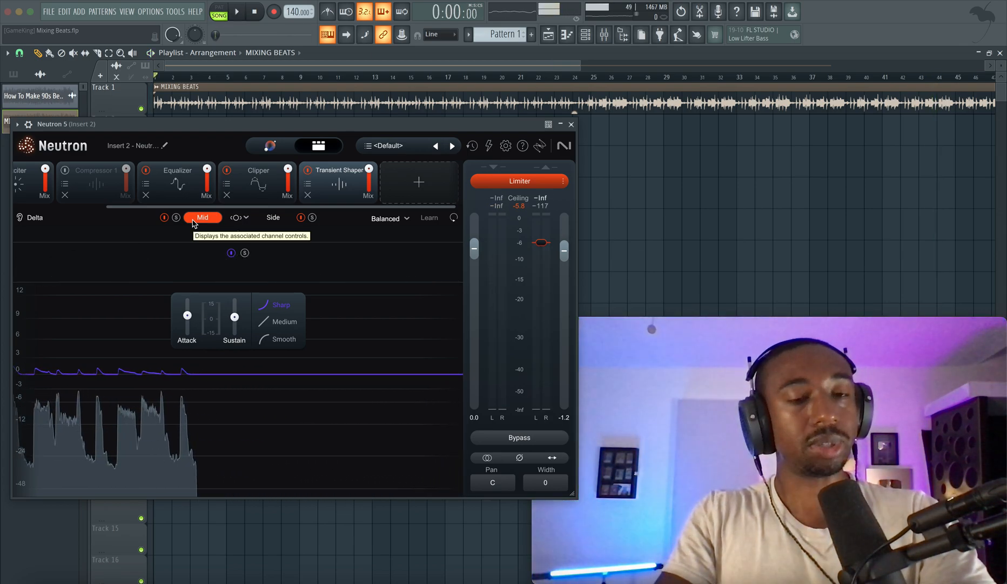
click(240, 217)
click(238, 233)
key(space)
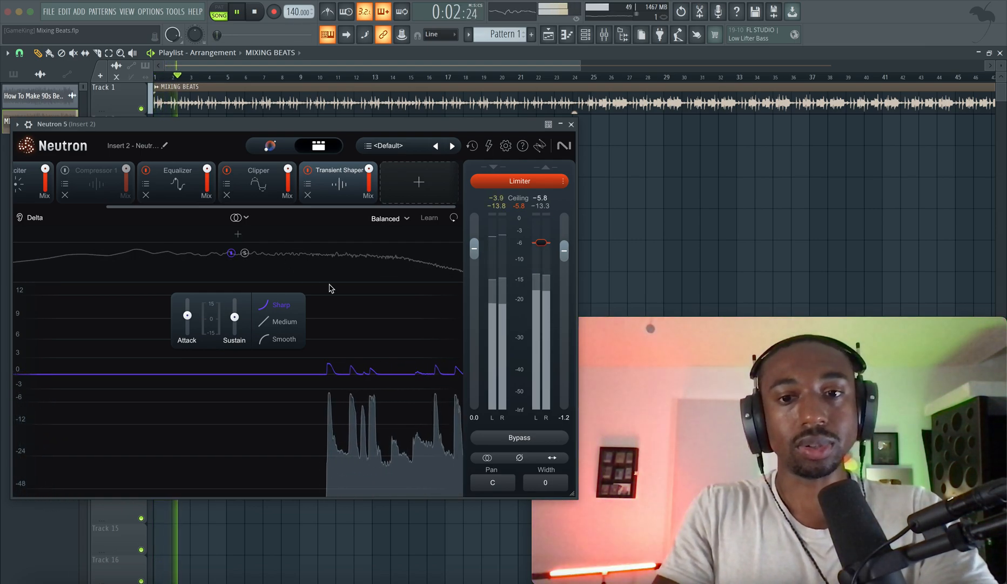
Check Insert 2's peak level in the mixer by playing the beat's opening with Neutron 5 disabled
key(space)
click(572, 124)
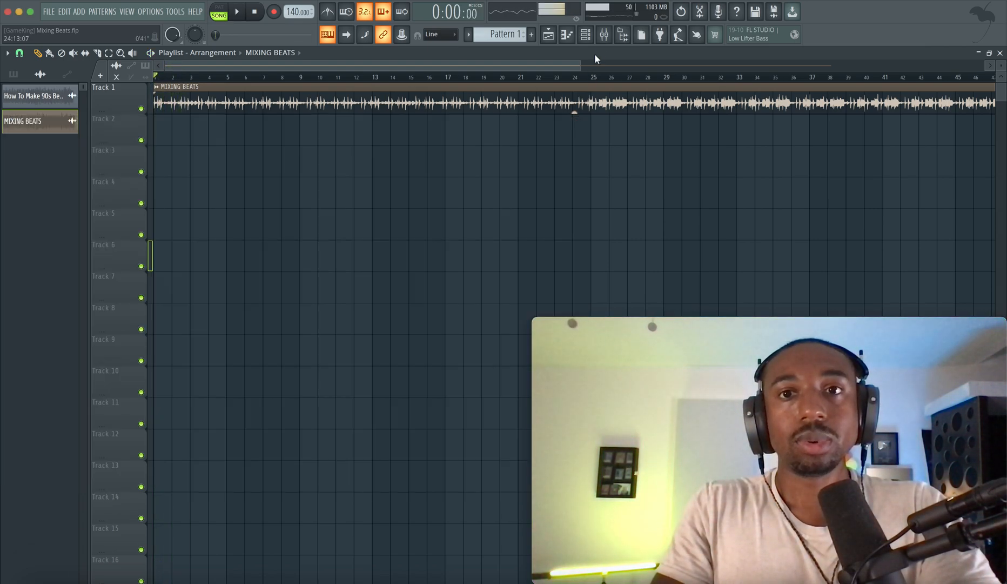
click(603, 34)
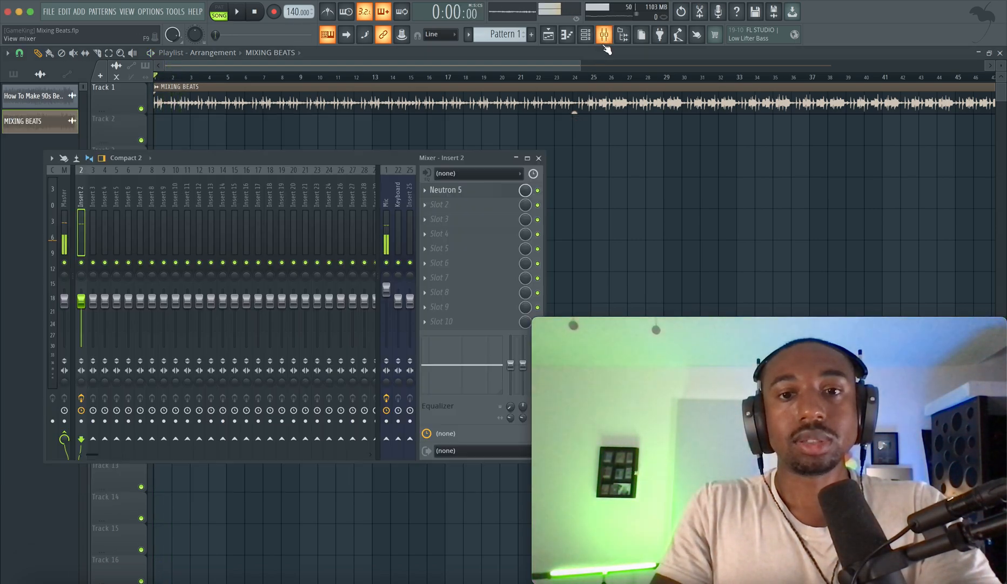
click(538, 191)
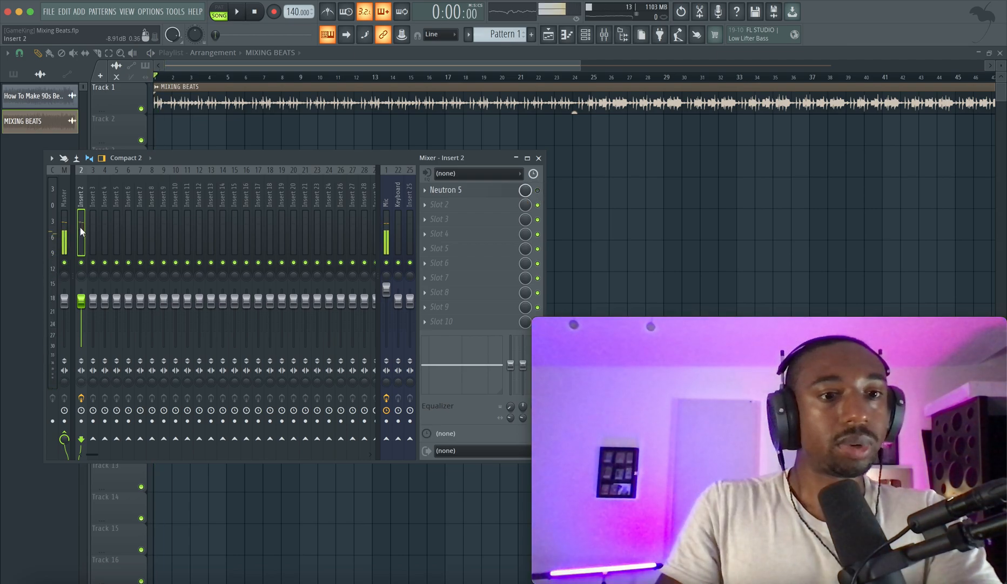
key(space)
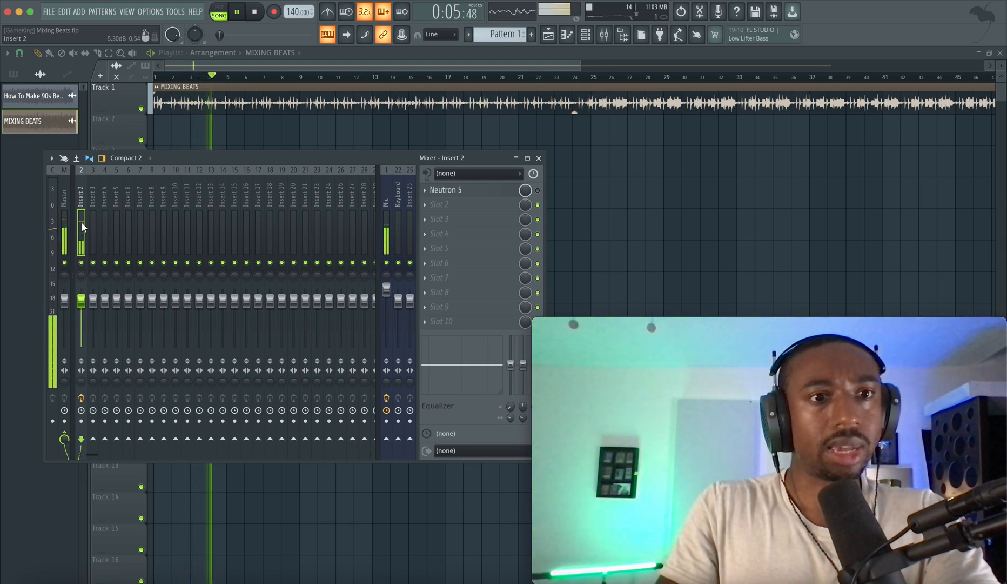
key(space)
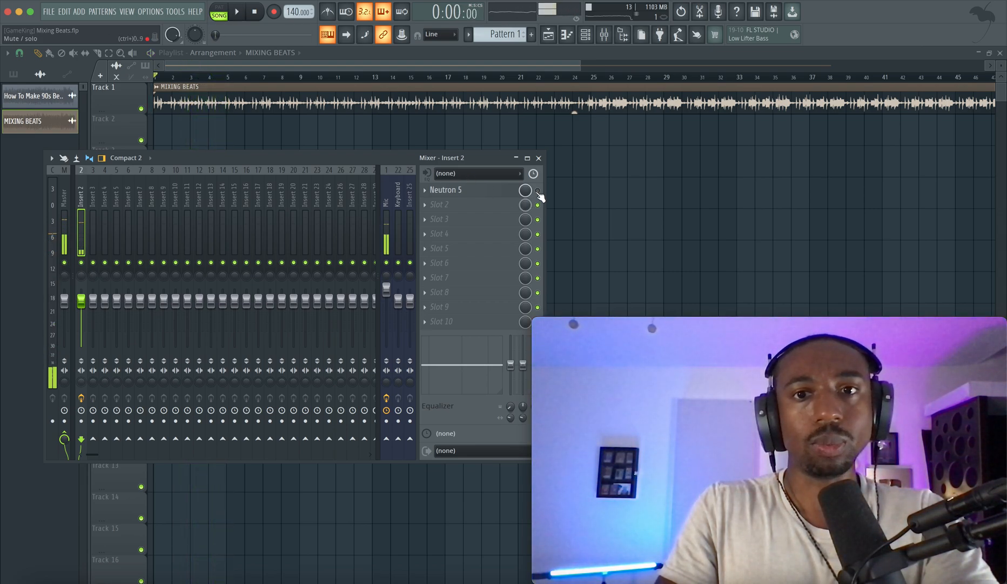
Replay the beat with Neutron 5 enabled and again with it disabled to compare Insert 2's mixer levels
key(space)
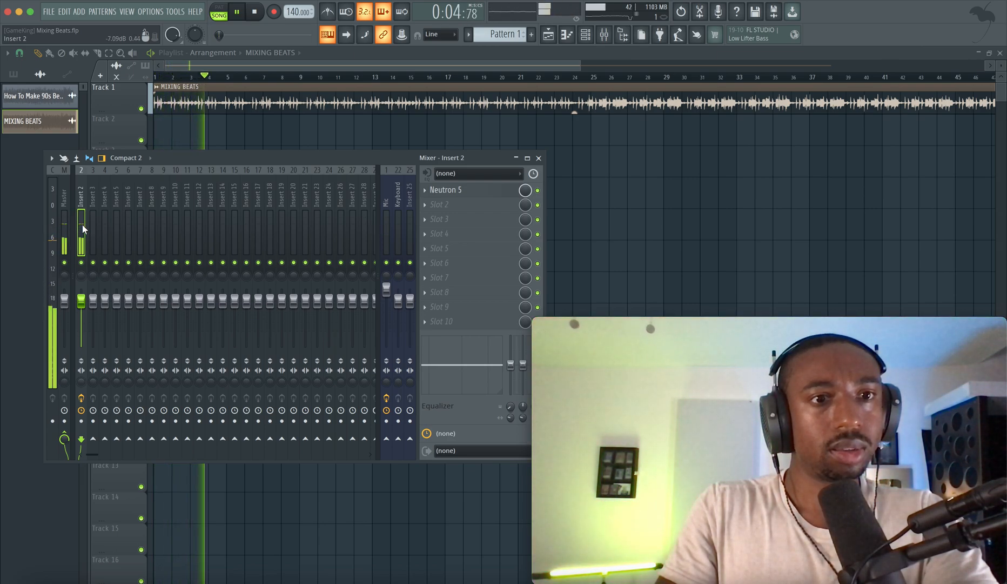
key(space)
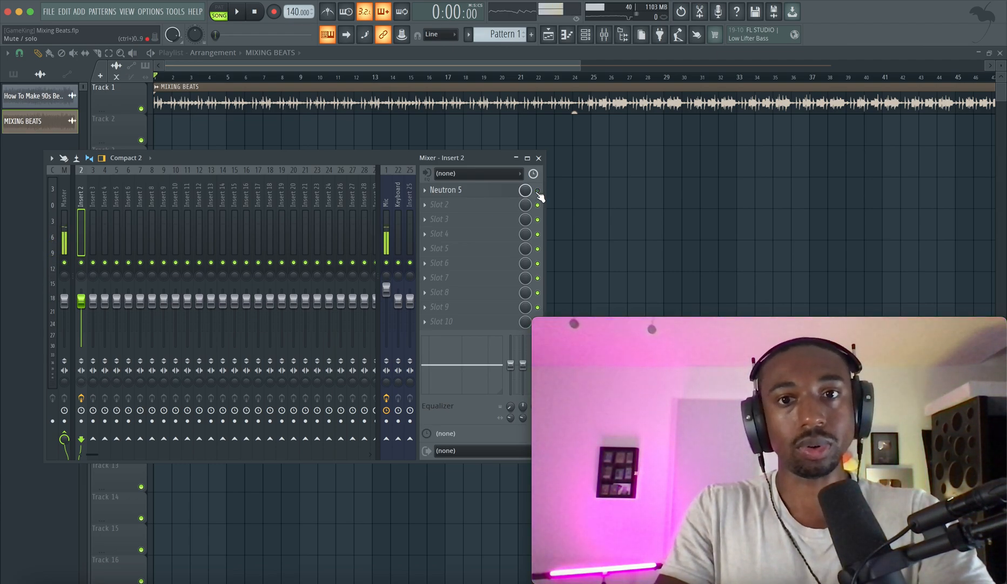
key(space)
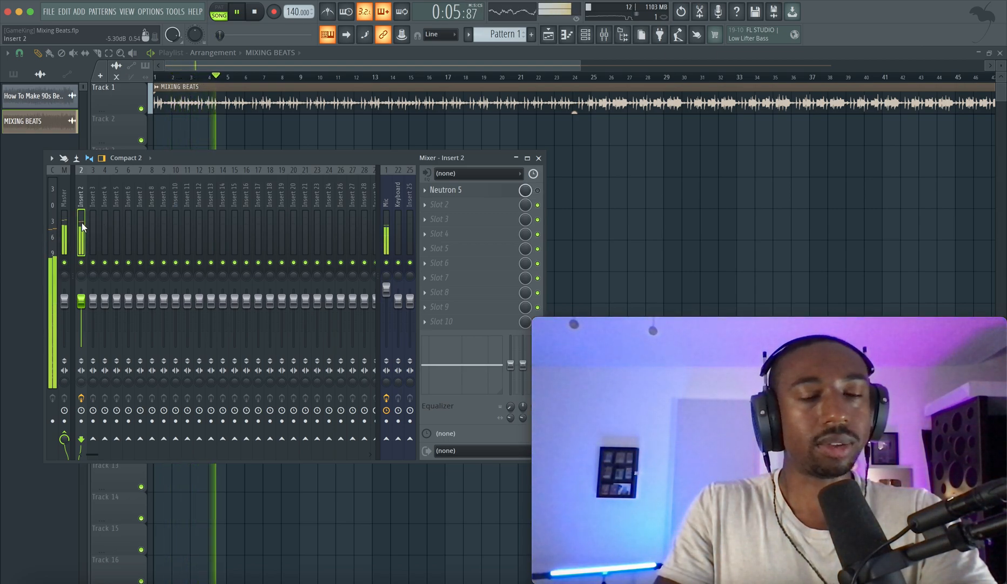
Re-enable Neutron 5 on Insert 2 and raise its global output gain to about 2.0 dB
click(538, 191)
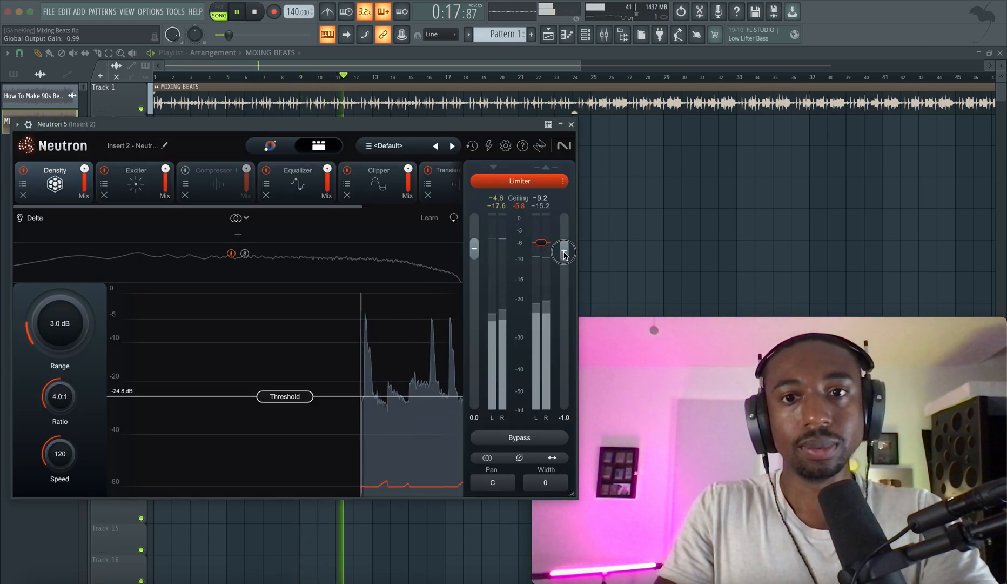
double_click(564, 250)
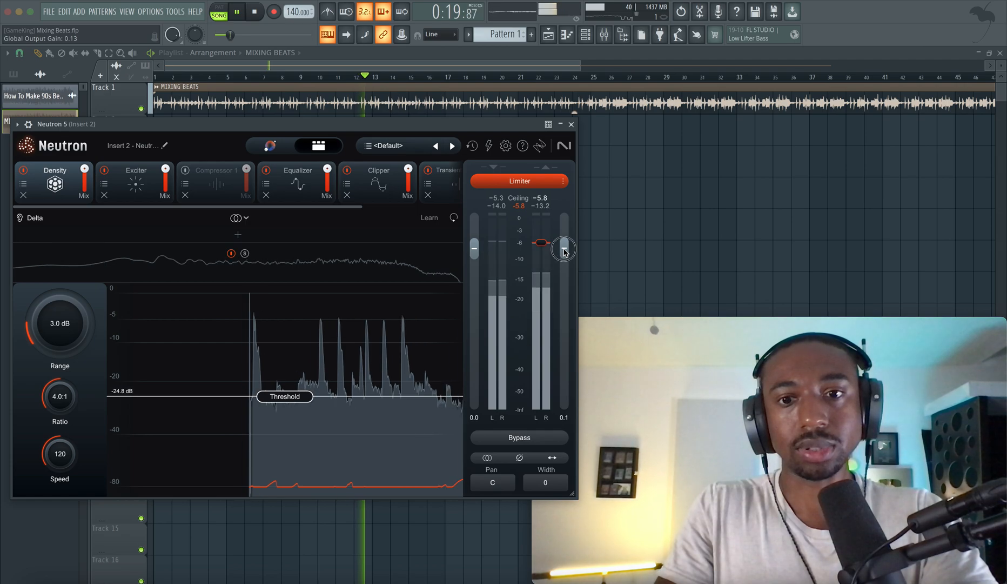
drag(564, 250, 563, 243)
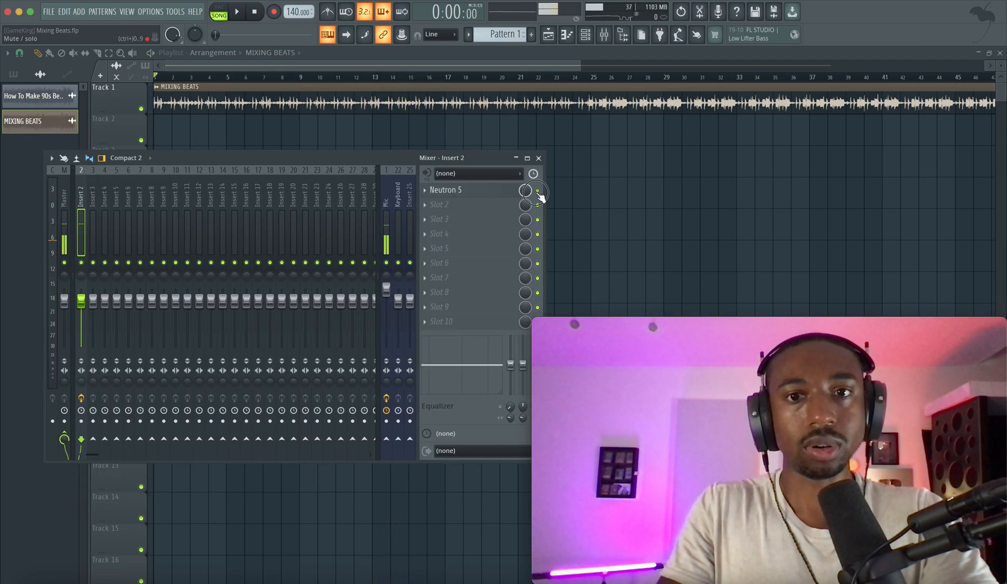
Compare Insert 2's loudness with Neutron 5 disabled and enabled at the raised output gain, replaying the beat
click(538, 191)
key(space)
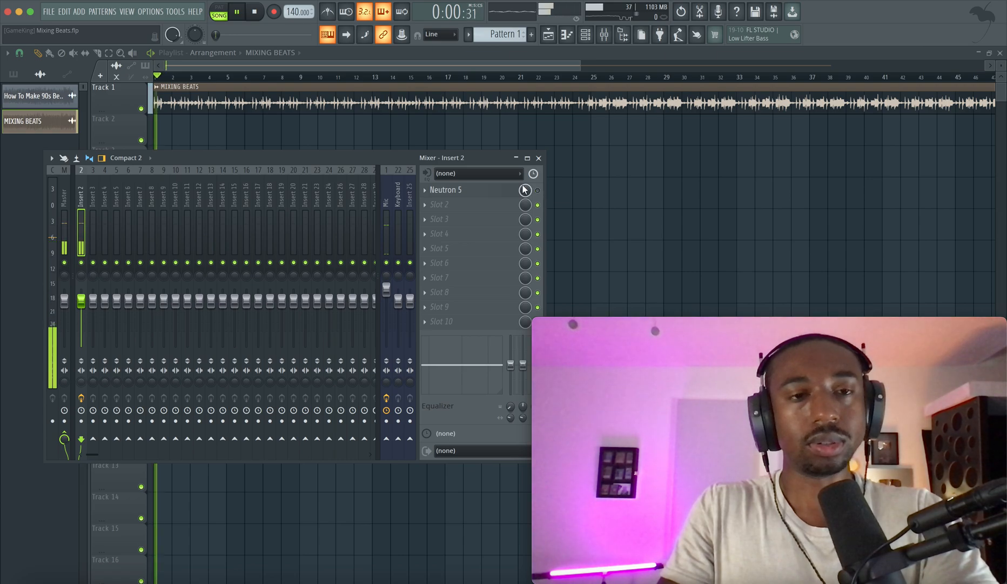
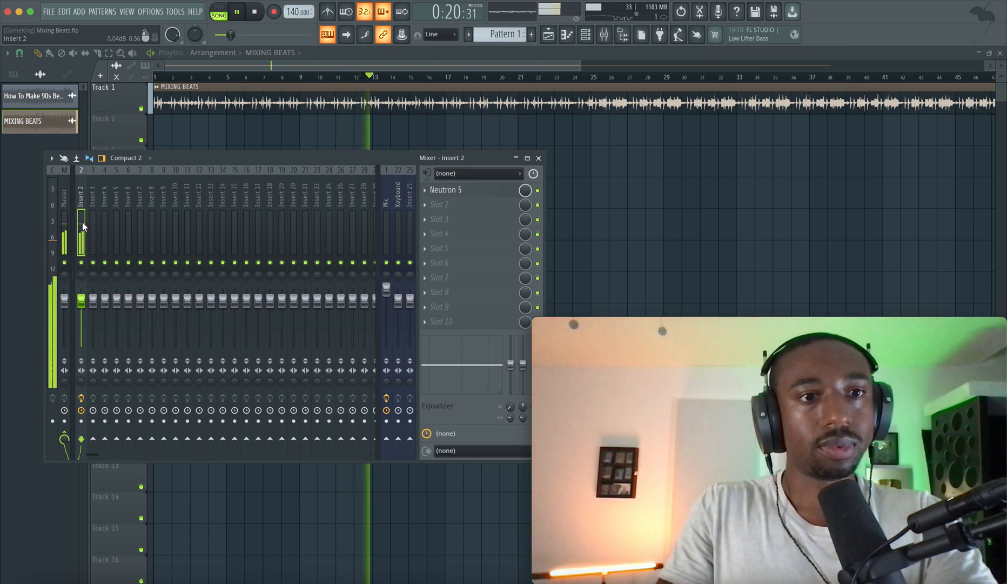
key(space)
key(space)
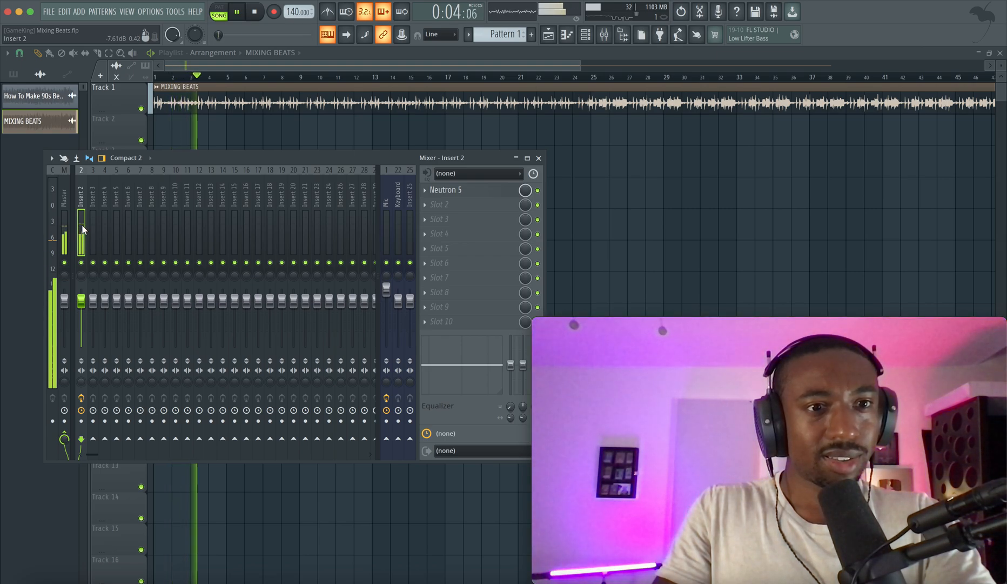
key(space)
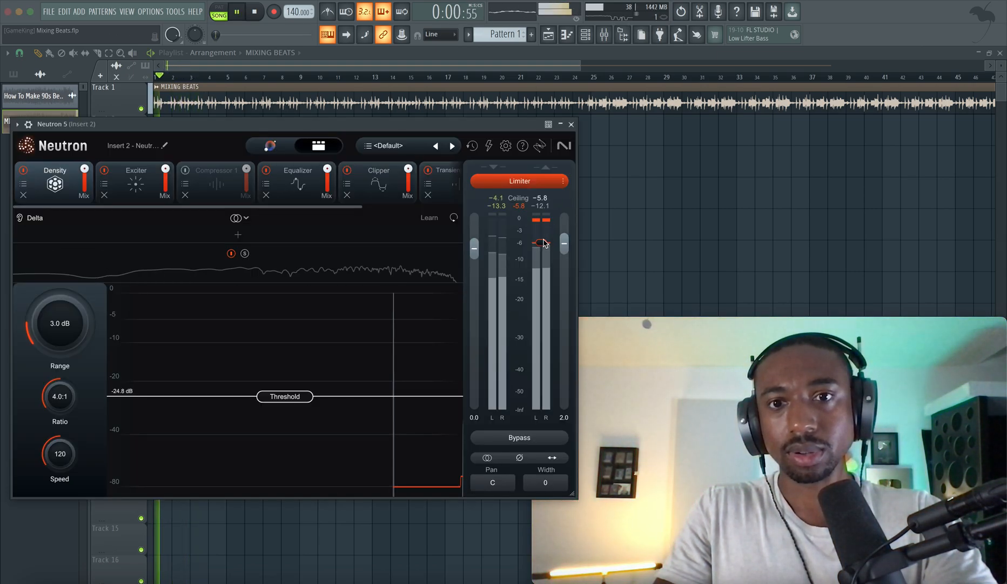
Raise the Limiter ceiling to about -3.1 dB, audition it from the start, and close the Neutron window
mouse_move(540, 239)
mouse_down()
mouse_move(544, 218)
mouse_move(543, 235)
mouse_up()
key(space)
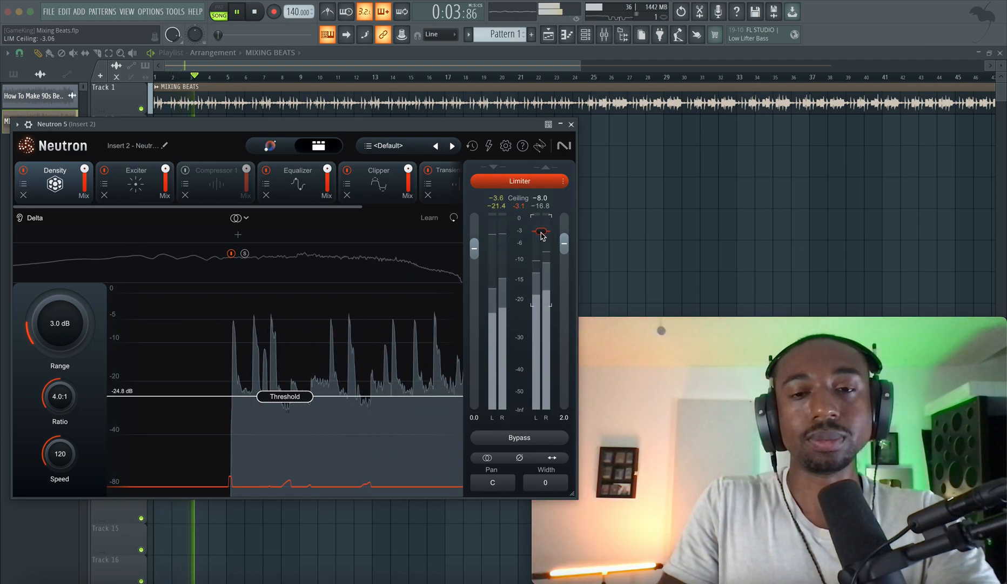
click(571, 124)
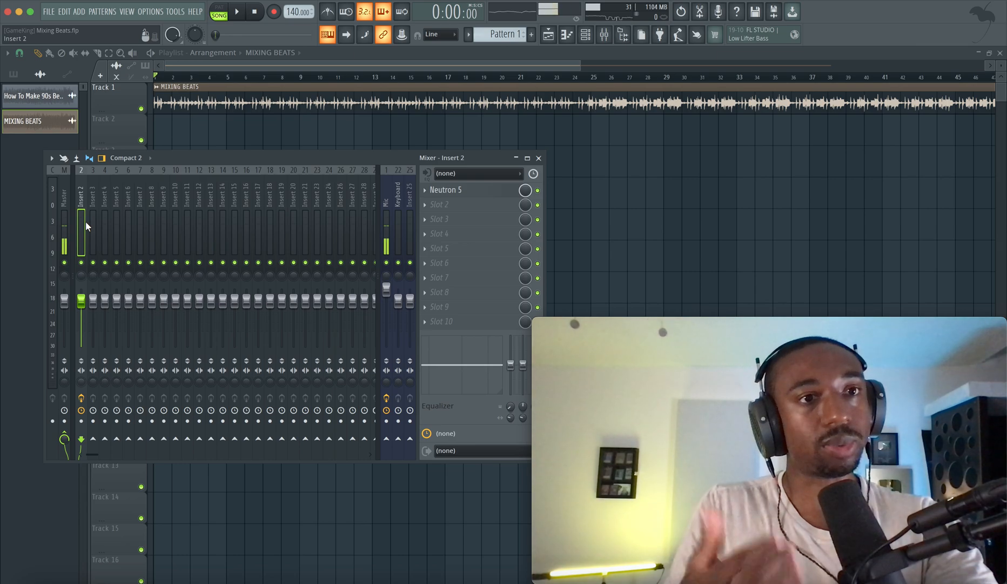
Play the beat's opening with Neutron 5 enabled and then disabled to compare peaks under the new limiter ceiling
key(space)
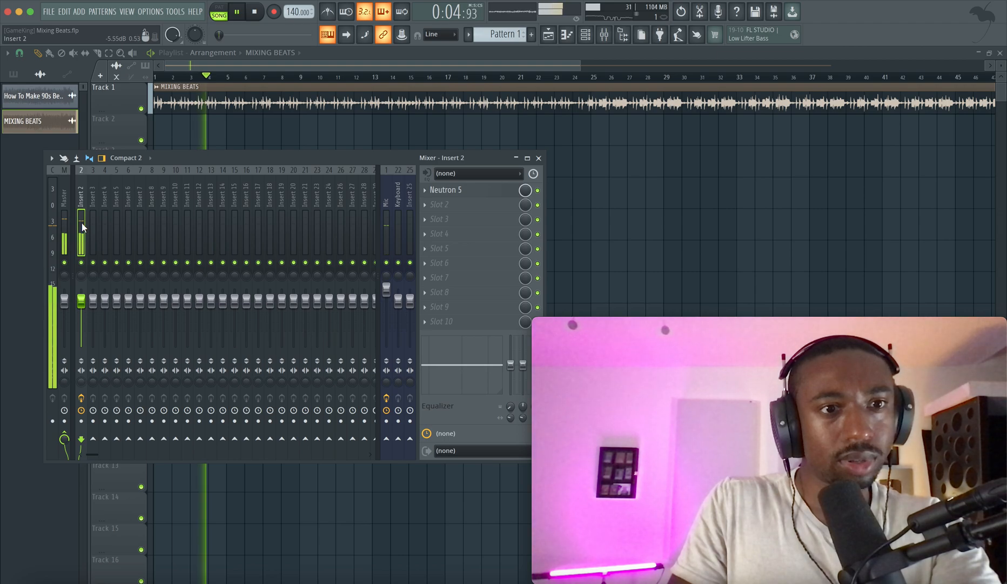
key(space)
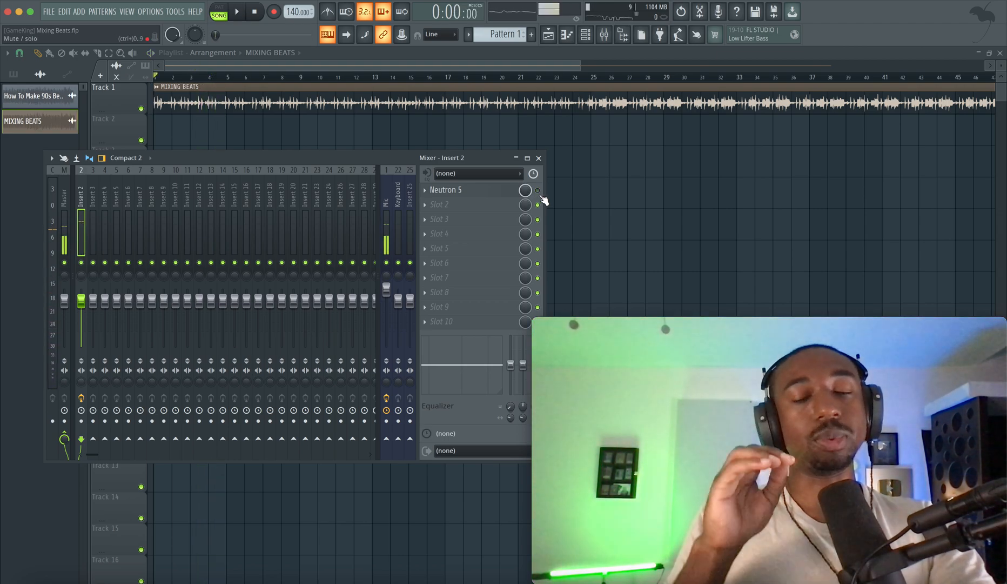
key(space)
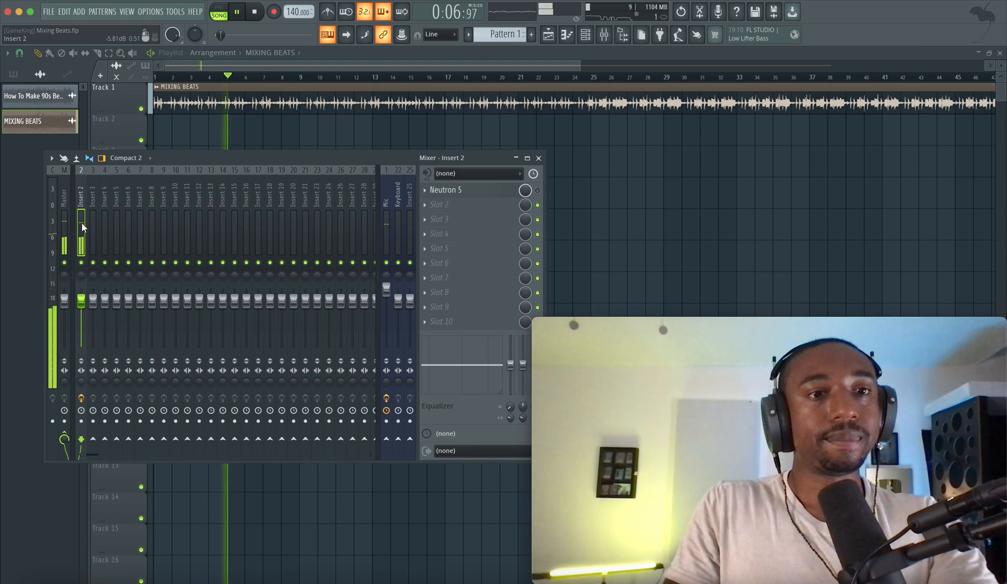
Re-enable Neutron 5, set its global output gain to 1.5 dB, and return to the mixer
click(538, 191)
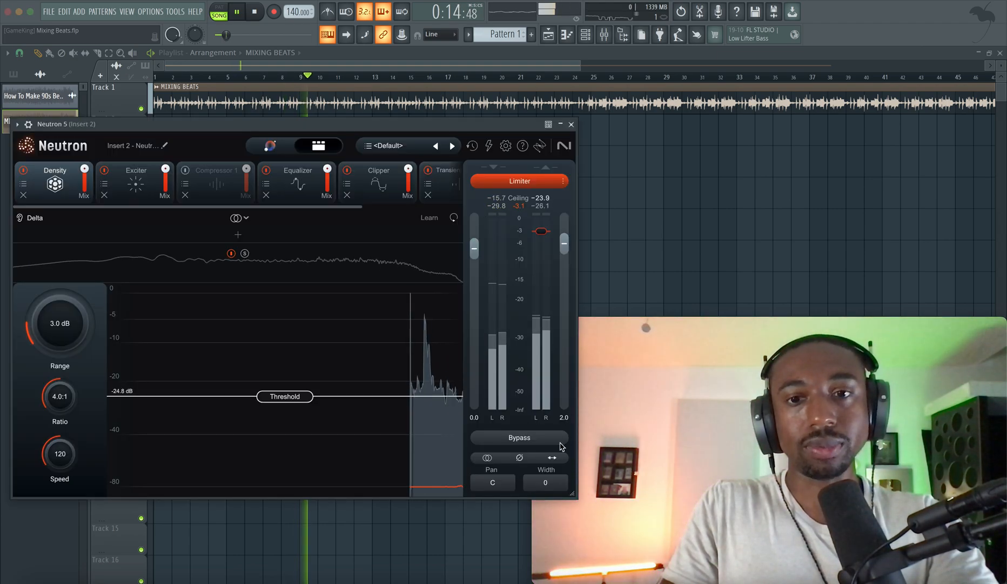
click(562, 418)
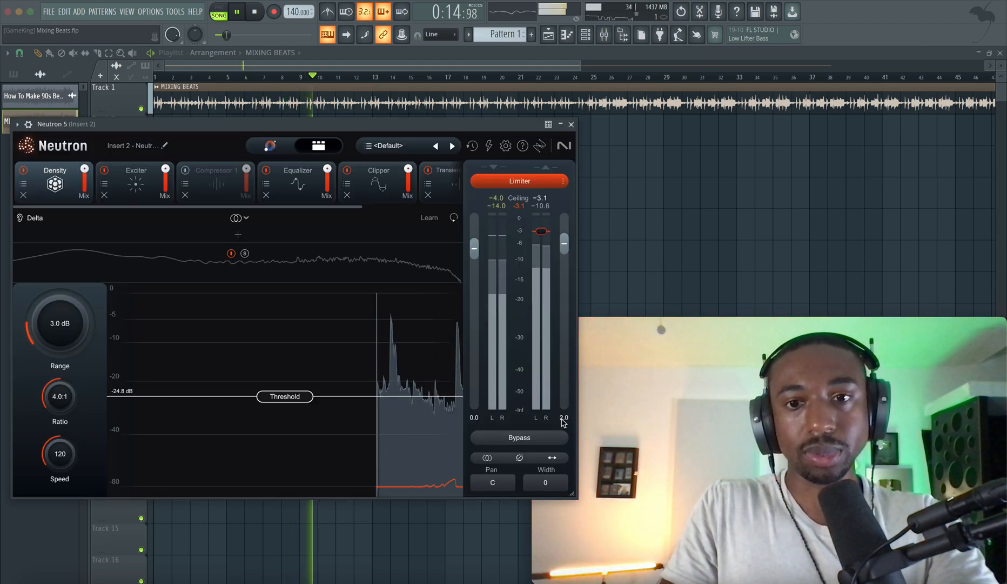
text(1.5)
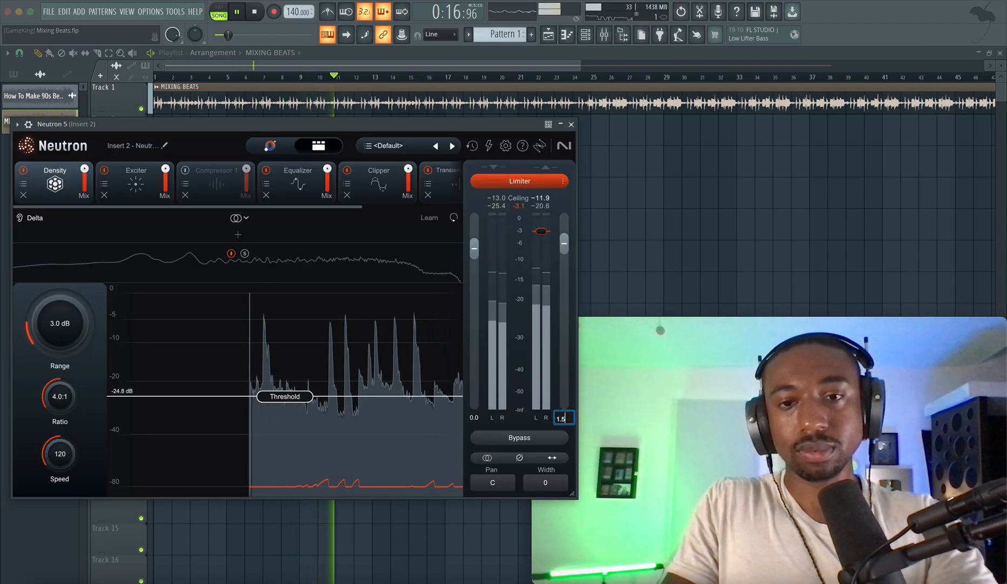
key(Return)
click(571, 124)
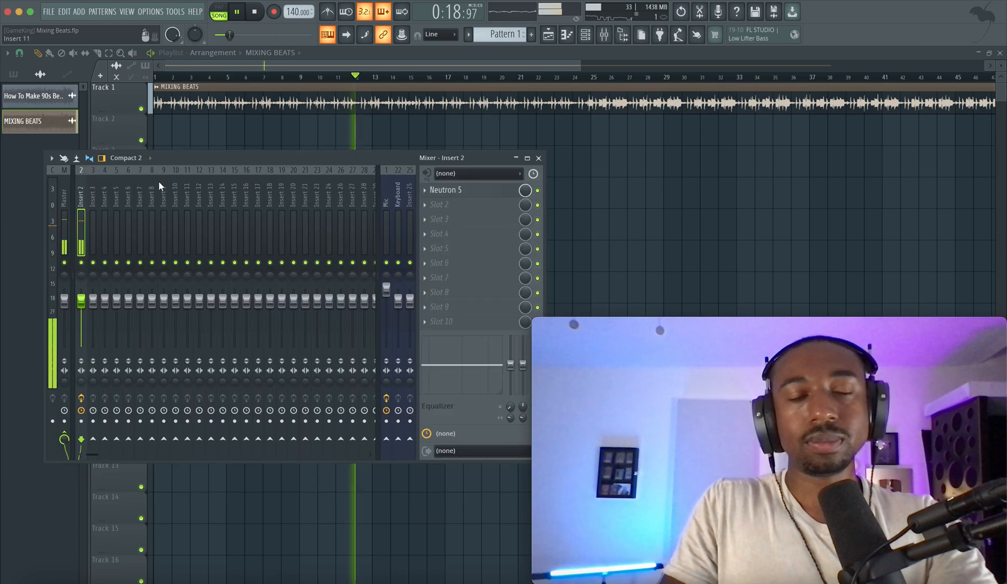
Set Neutron 5's global output gain to 2 dB, lower the Limiter ceiling to about -4.0 dB, and close the plugin window
click(461, 191)
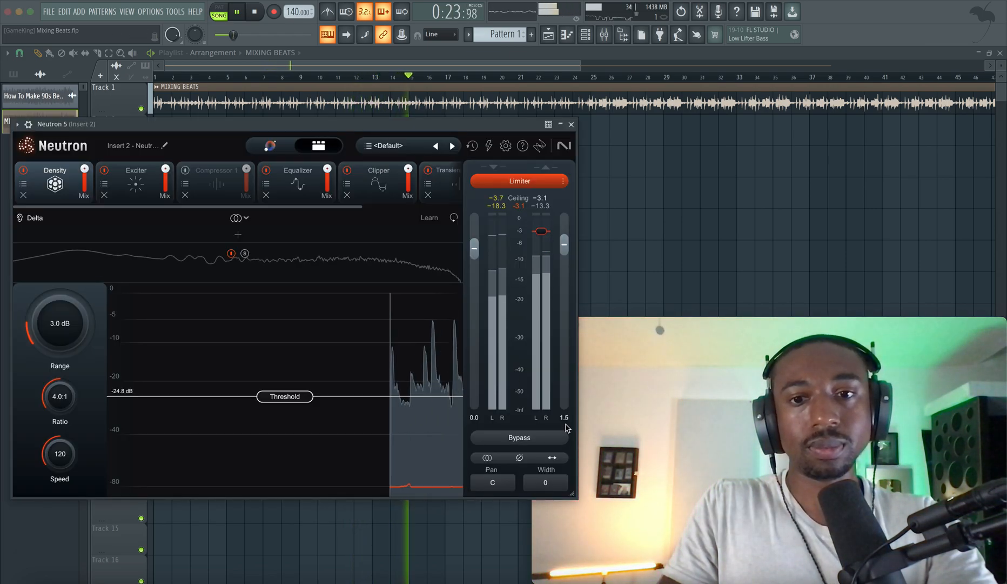
double_click(566, 419)
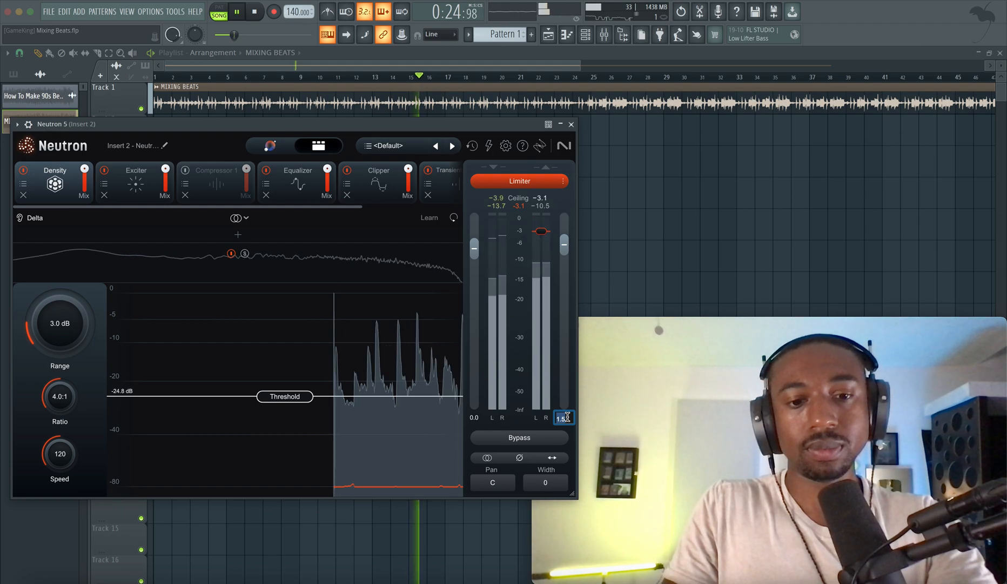
text(2)
key(Return)
mouse_move(541, 231)
mouse_down()
mouse_move(542, 218)
mouse_move(541, 234)
mouse_up()
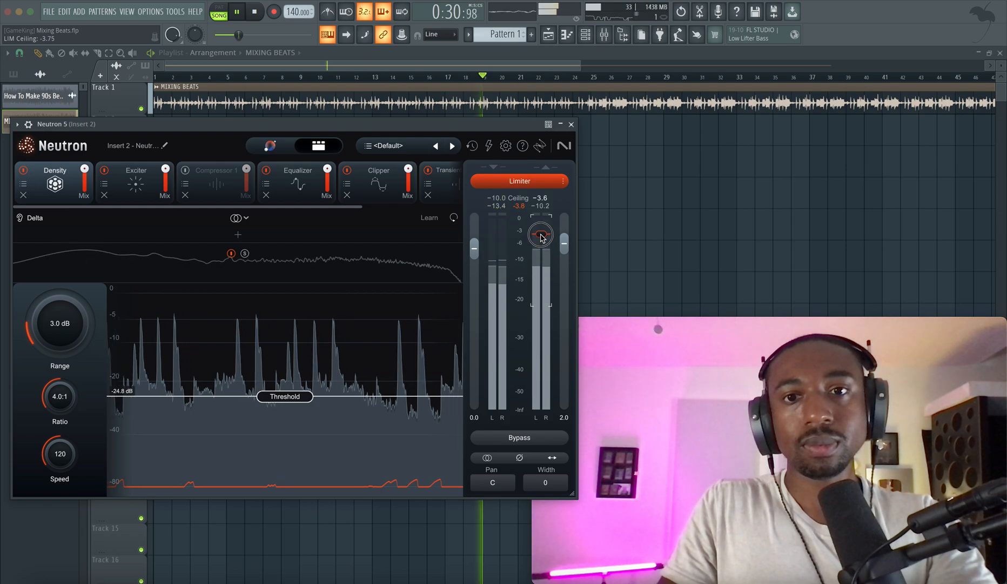
click(572, 124)
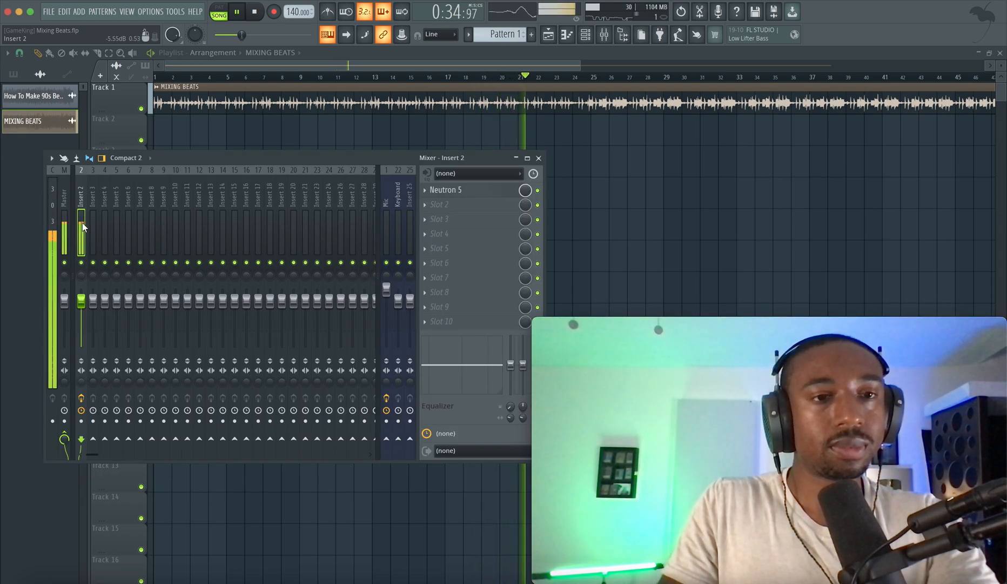
Play the beat's opening with Neutron 5 disabled and enabled to compare Insert 2's peaks at the new gain and ceiling
key(space)
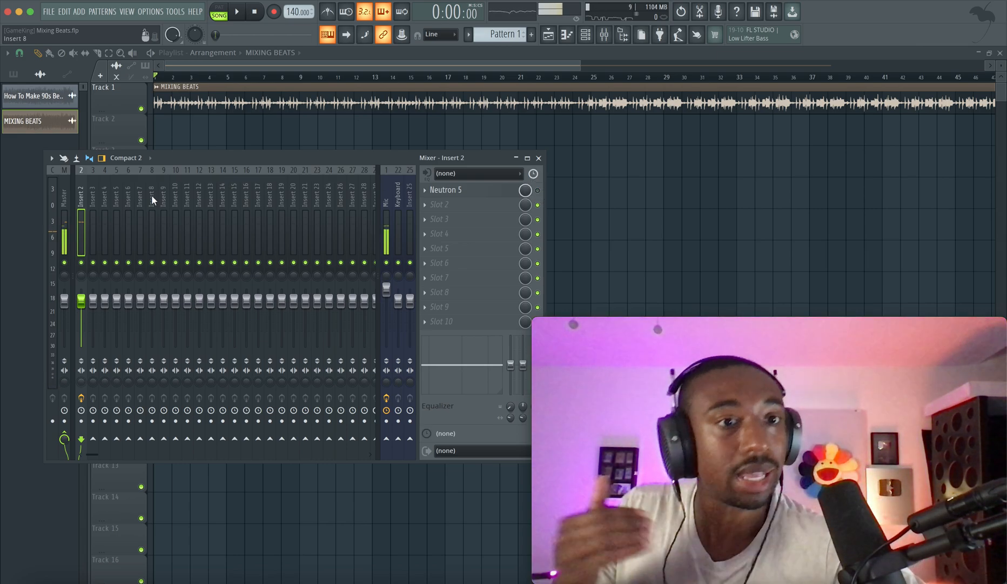
key(space)
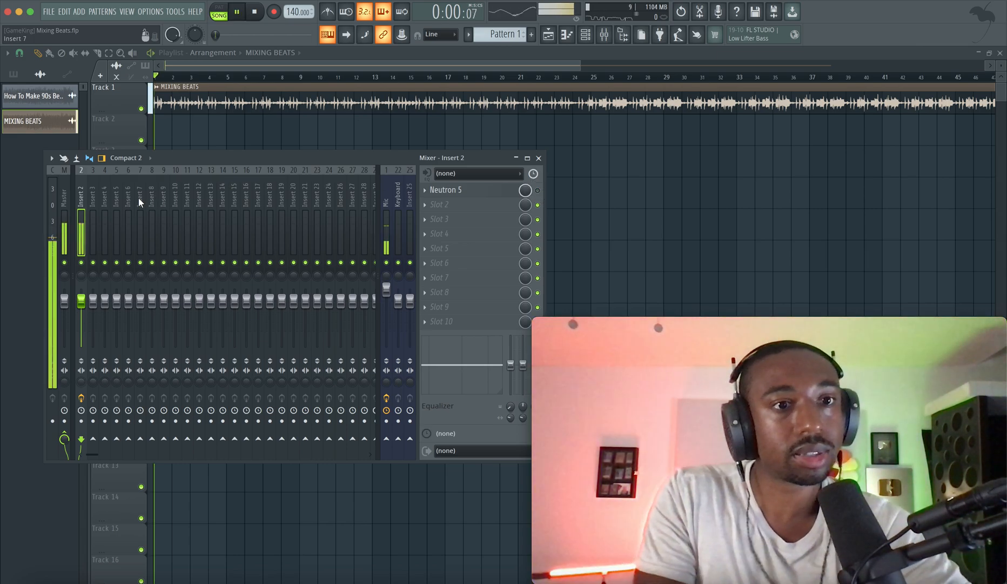
key(space)
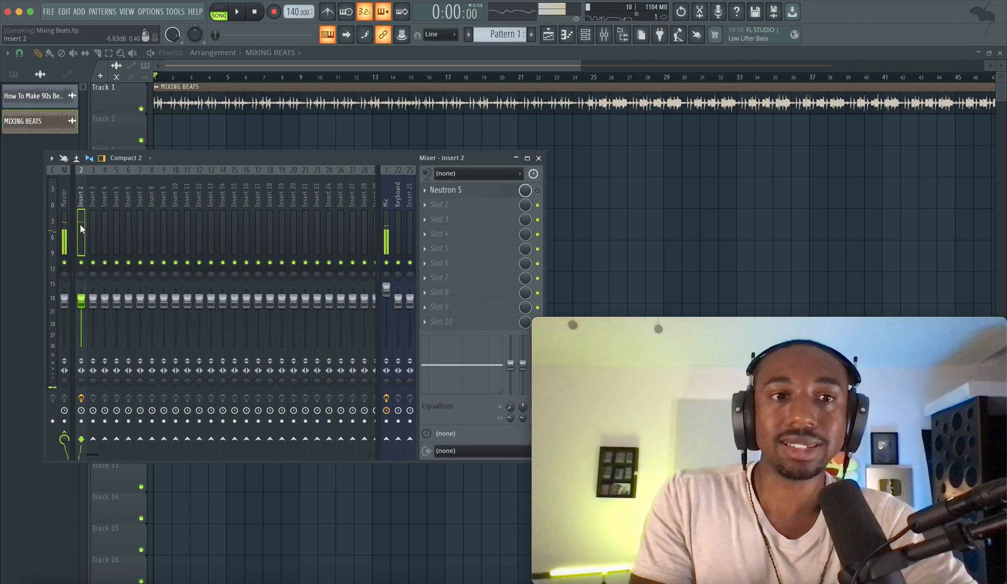
key(space)
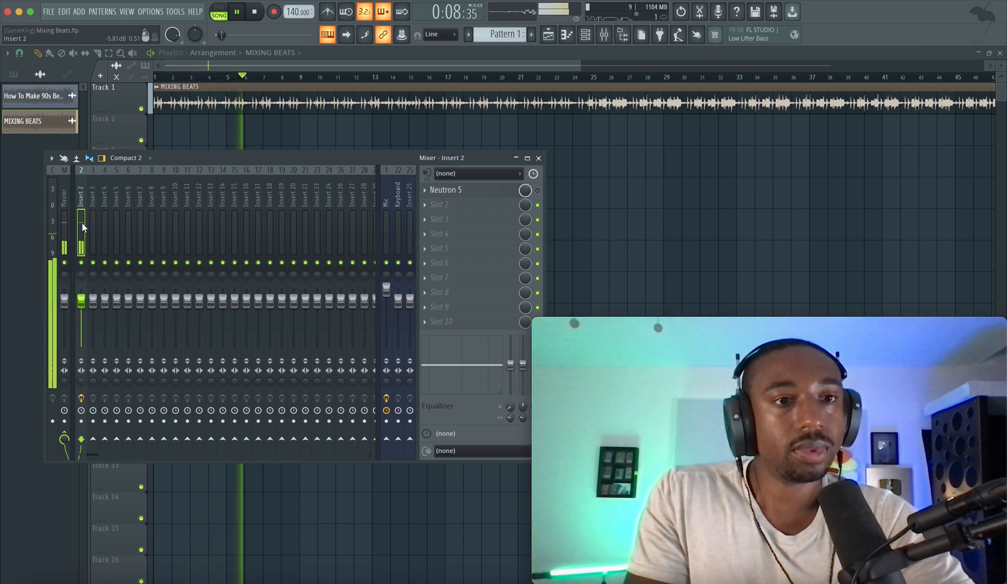
click(538, 190)
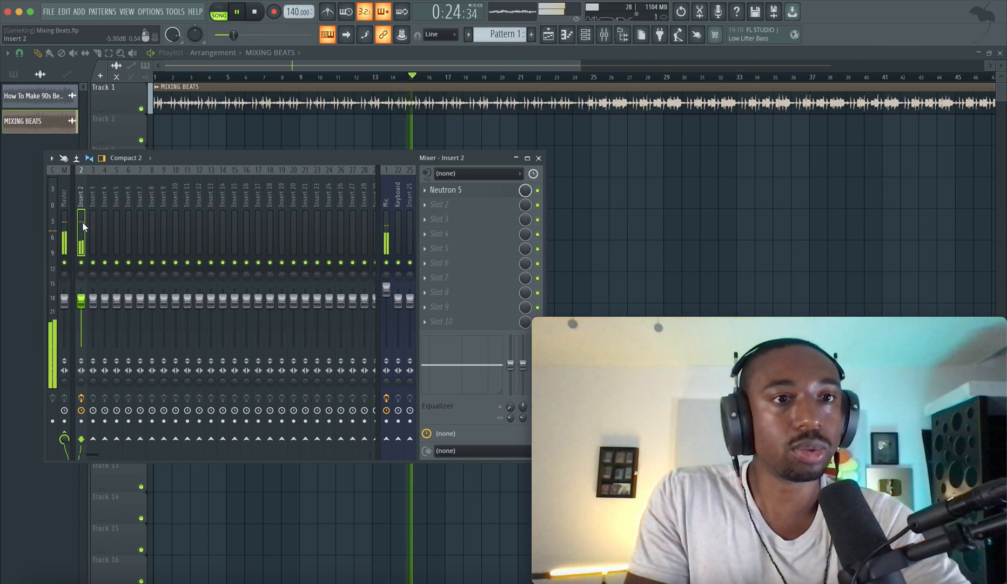
click(540, 157)
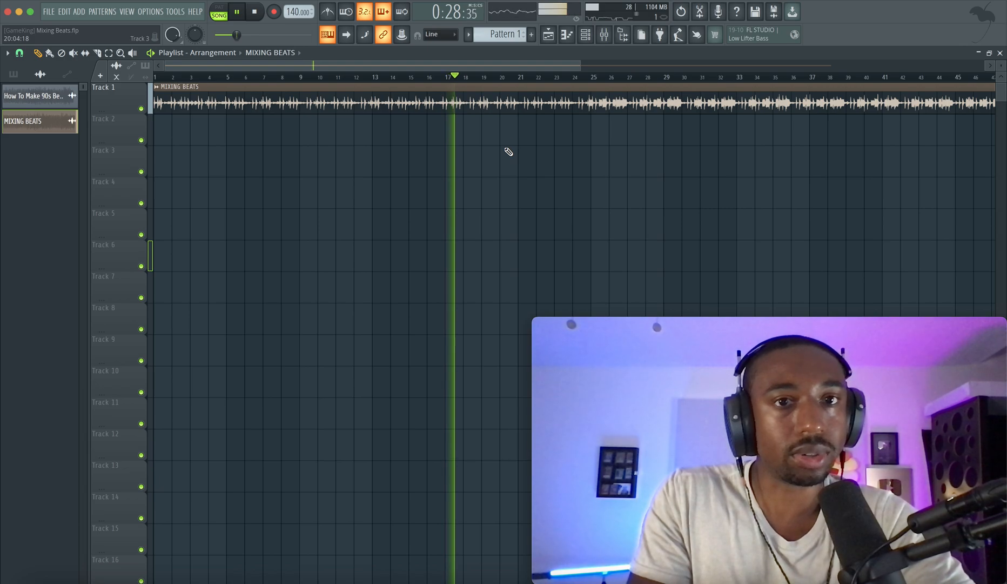
click(604, 37)
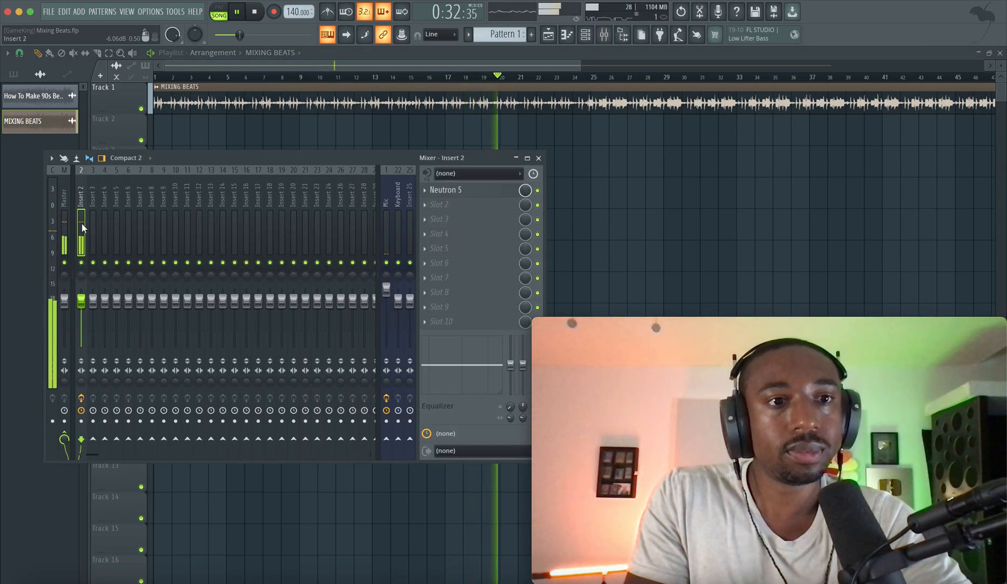
Stop playback and review the Equalizer and the remaining modules in Insert 2's Neutron 5 chain
click(494, 193)
key(space)
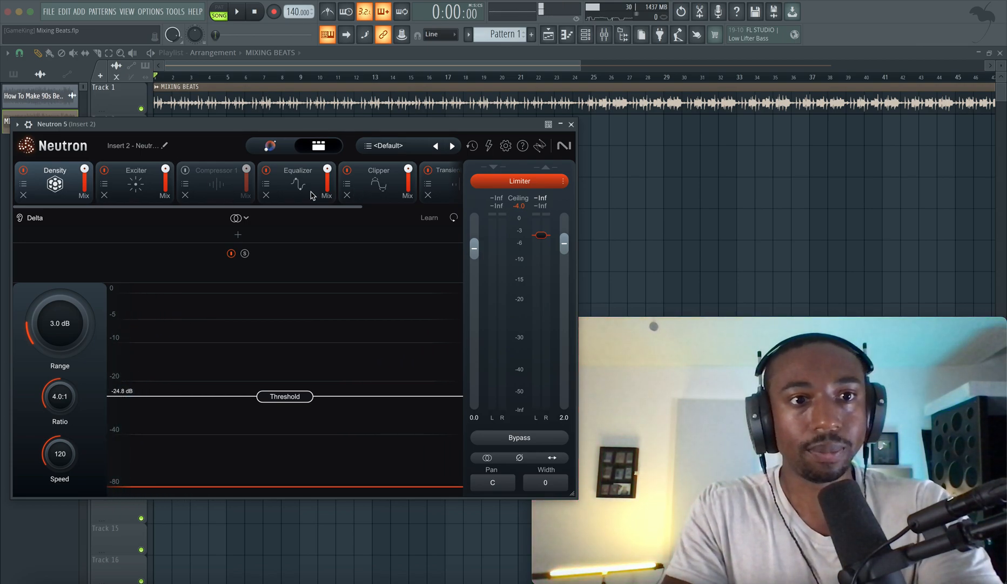
click(281, 186)
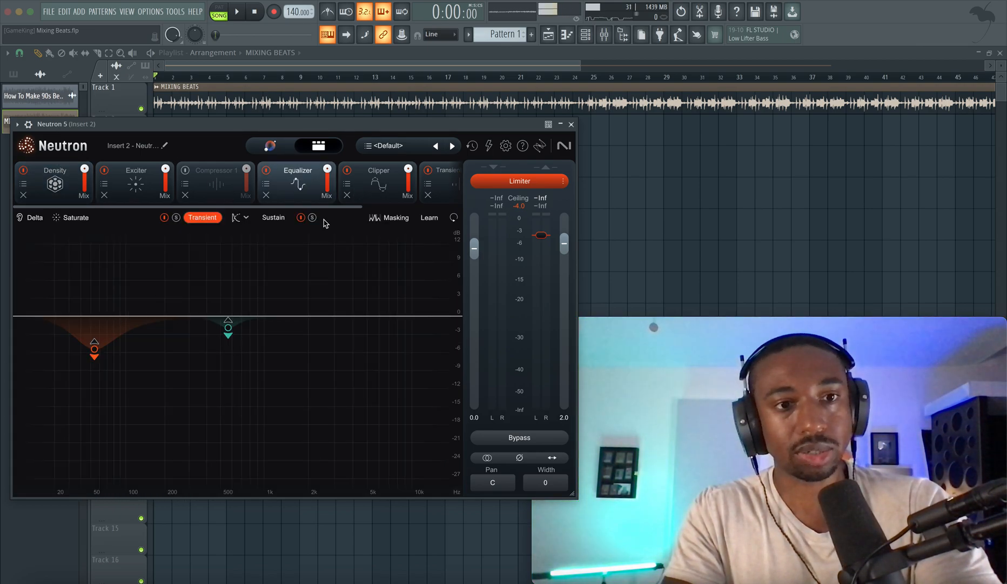
scroll(303, 204, right, 3)
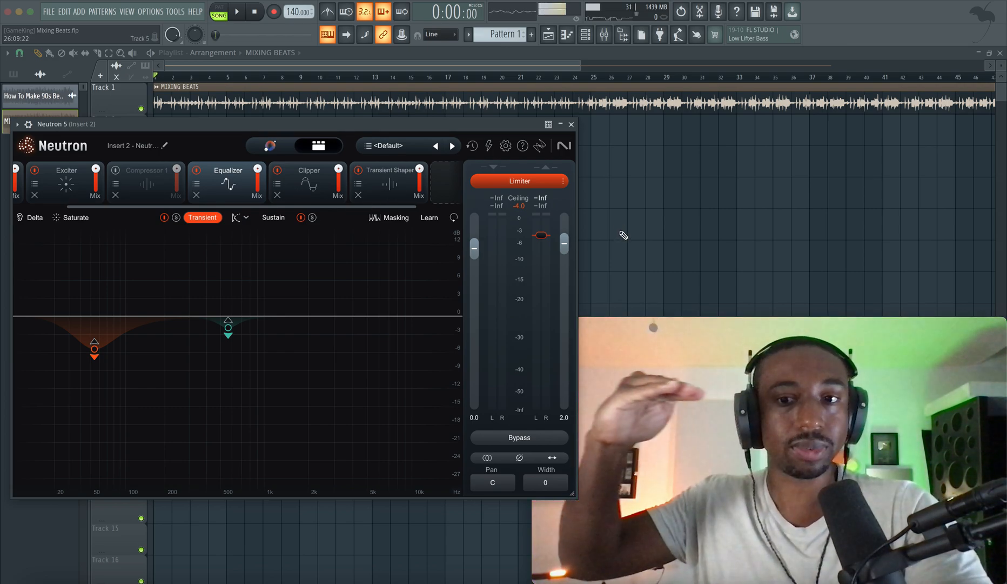
click(572, 124)
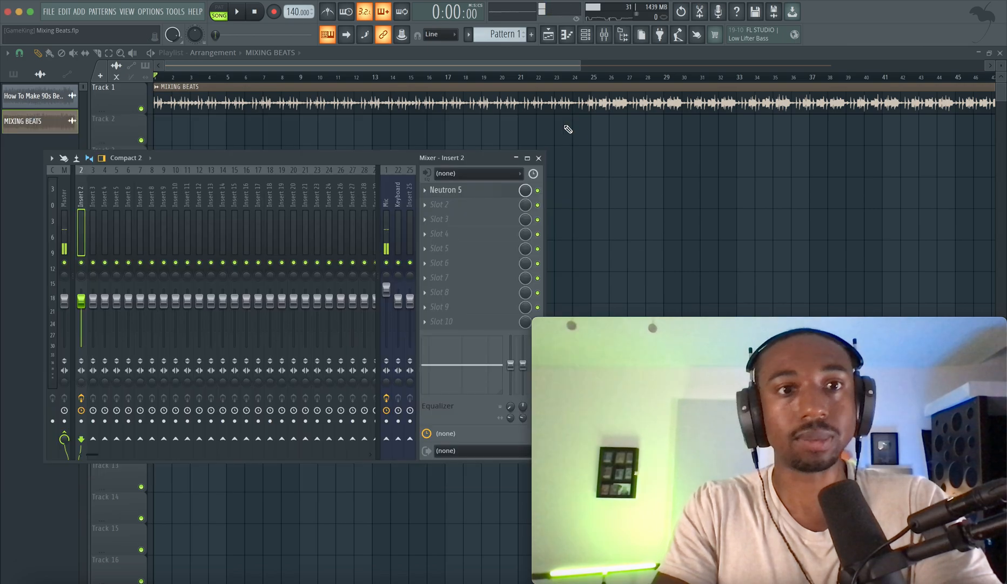
Play the beat from around bar 7, checking the mixer briefly and following playback along the Playlist
click(263, 77)
key(space)
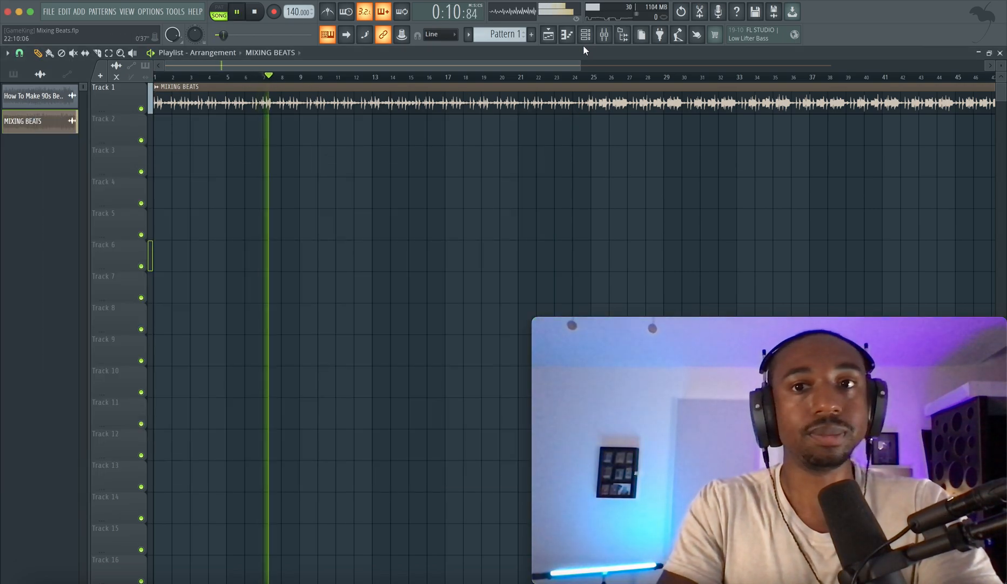
click(604, 37)
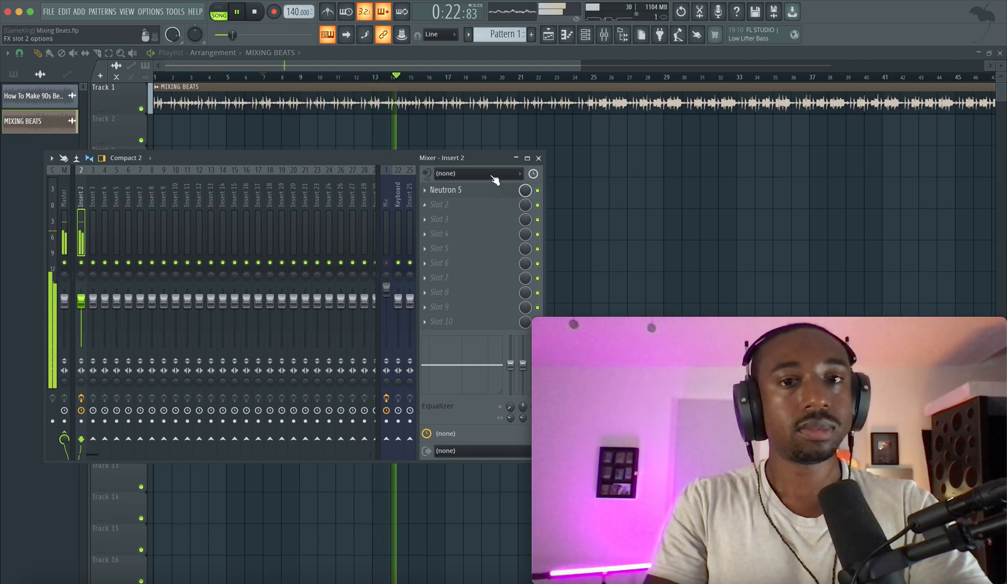
click(539, 159)
key(F9)
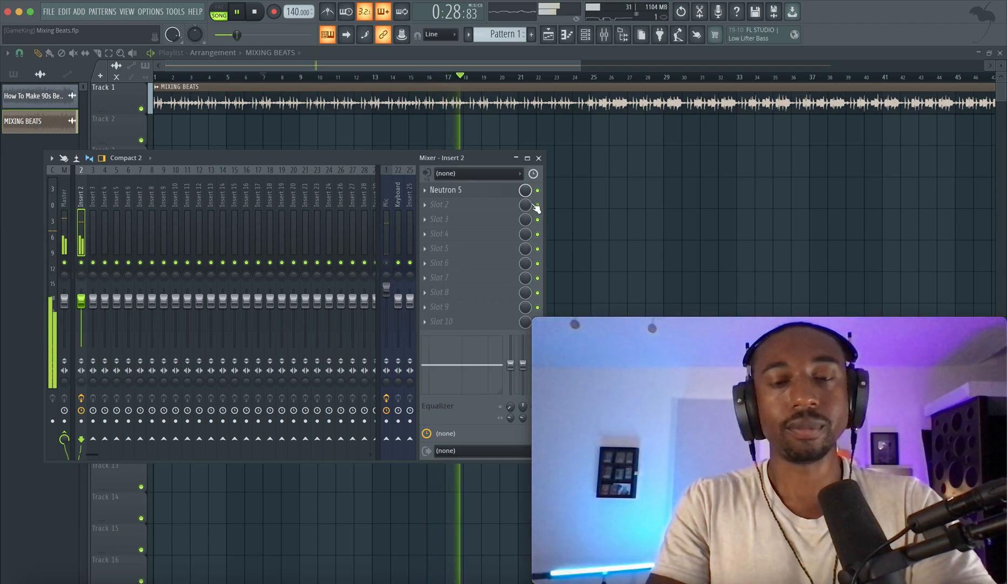
click(539, 158)
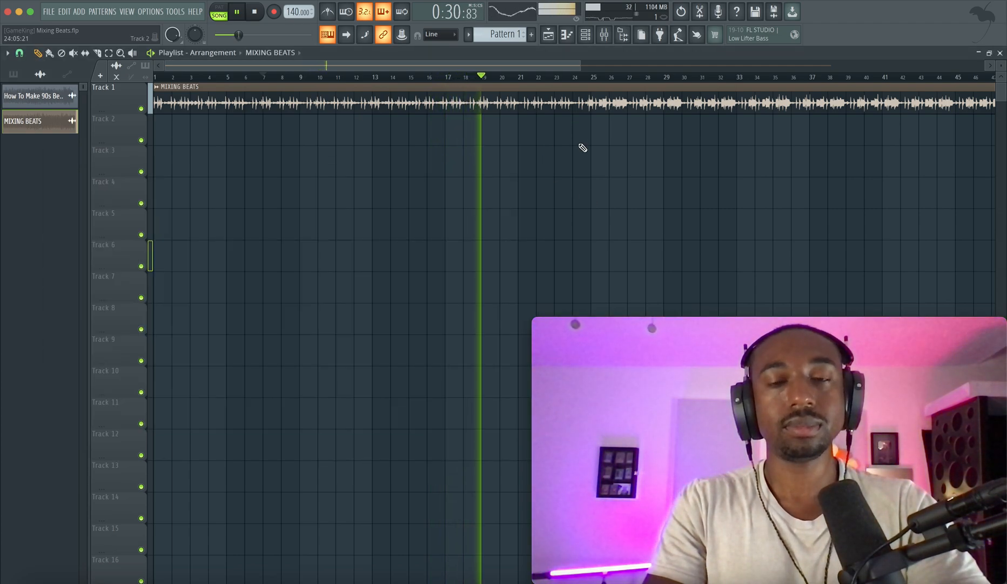
scroll(552, 181, right, 5)
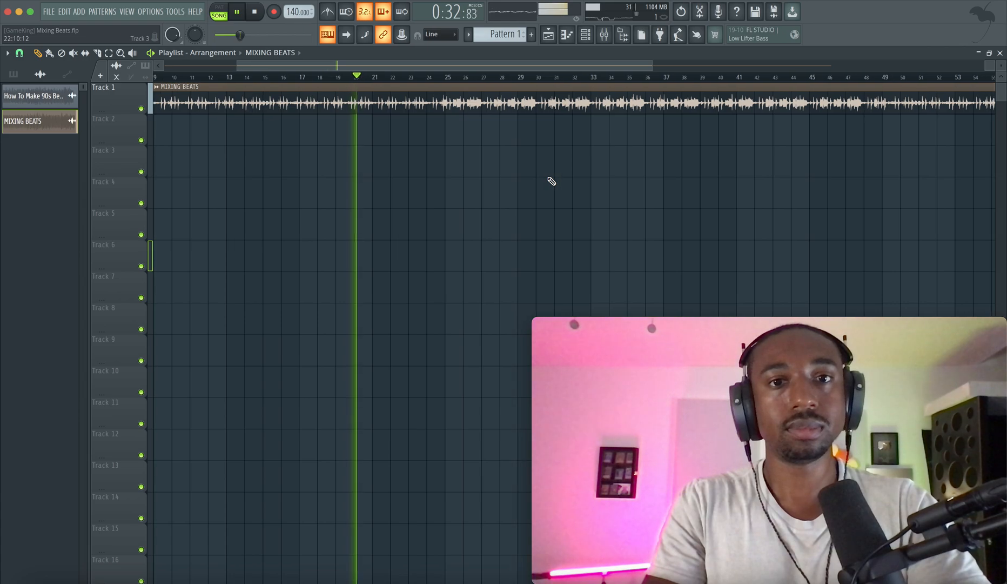
scroll(551, 181, right, 3)
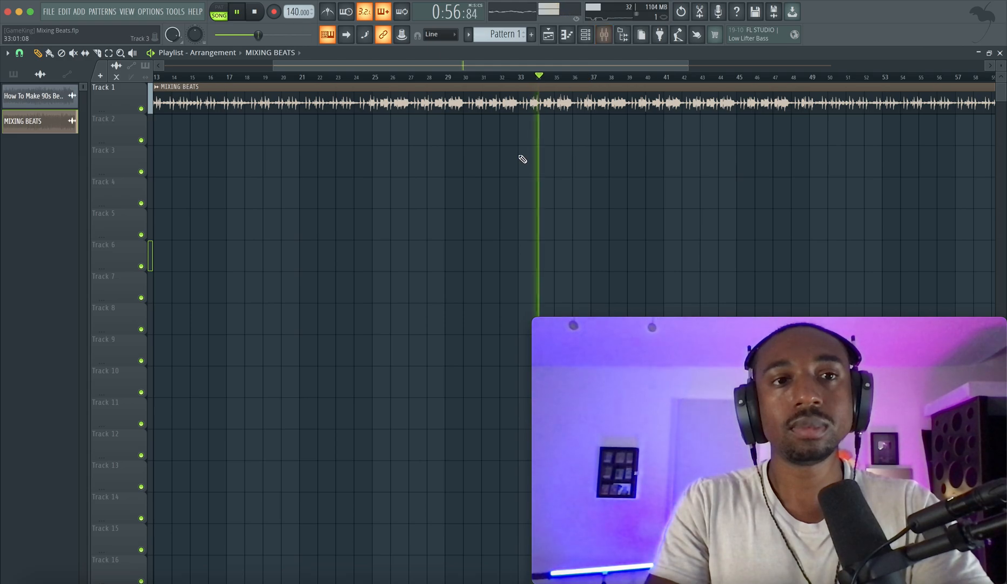
scroll(524, 158, right, 3)
scroll(523, 157, right, 3)
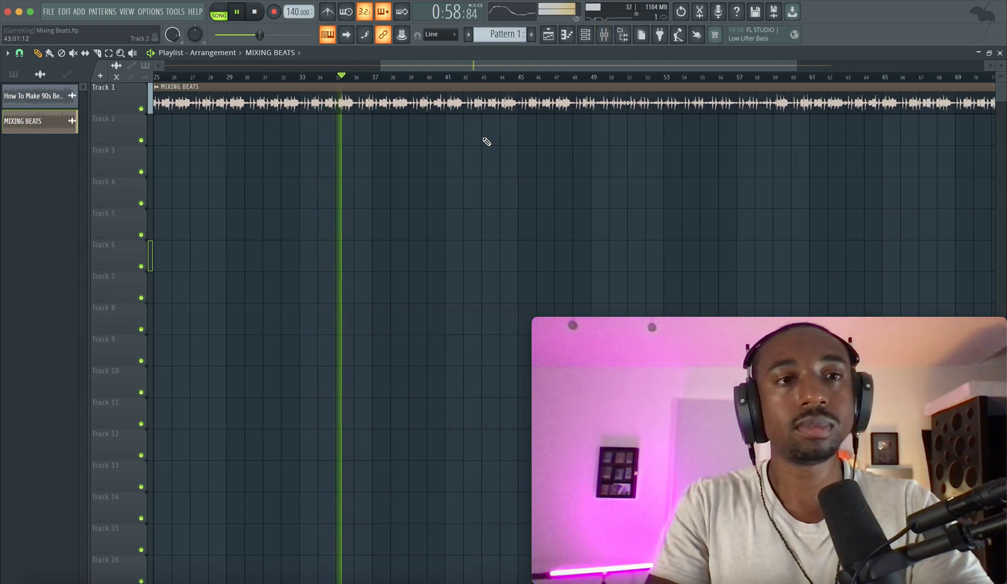
Re-enable Insert 2's effects, mute the Mic track, and follow the beat's playback toward its end
click(608, 36)
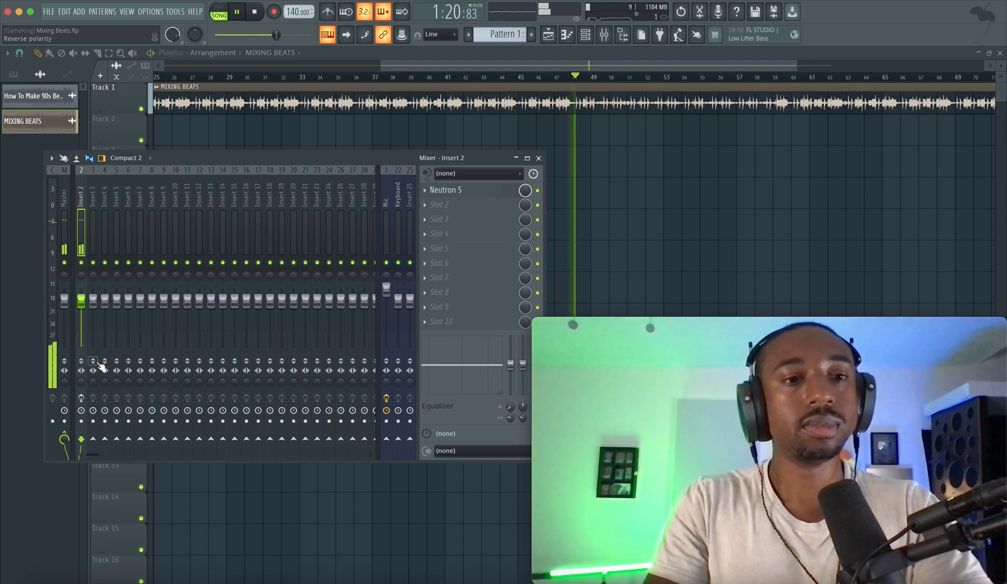
click(82, 399)
click(387, 264)
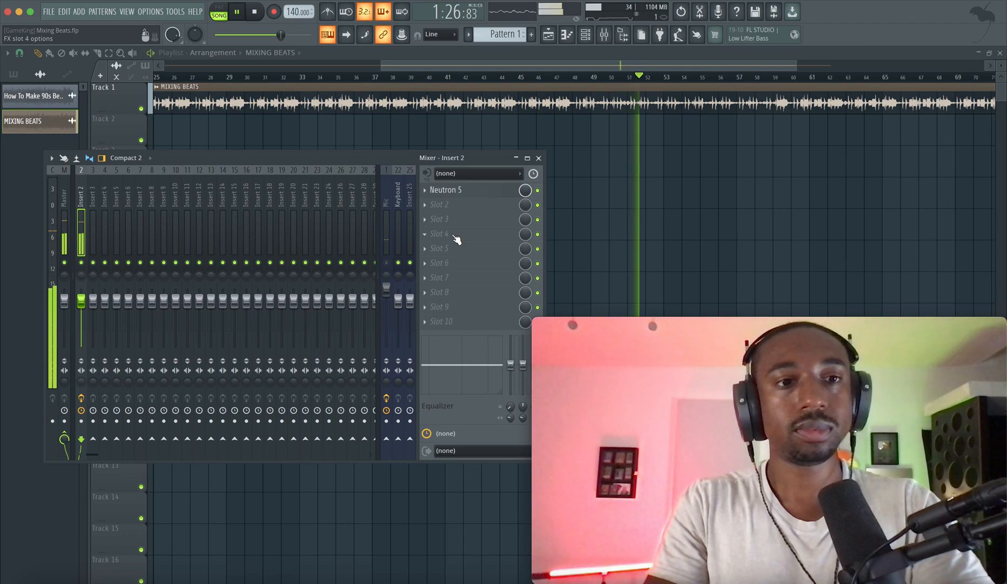
scroll(620, 170, down, 3)
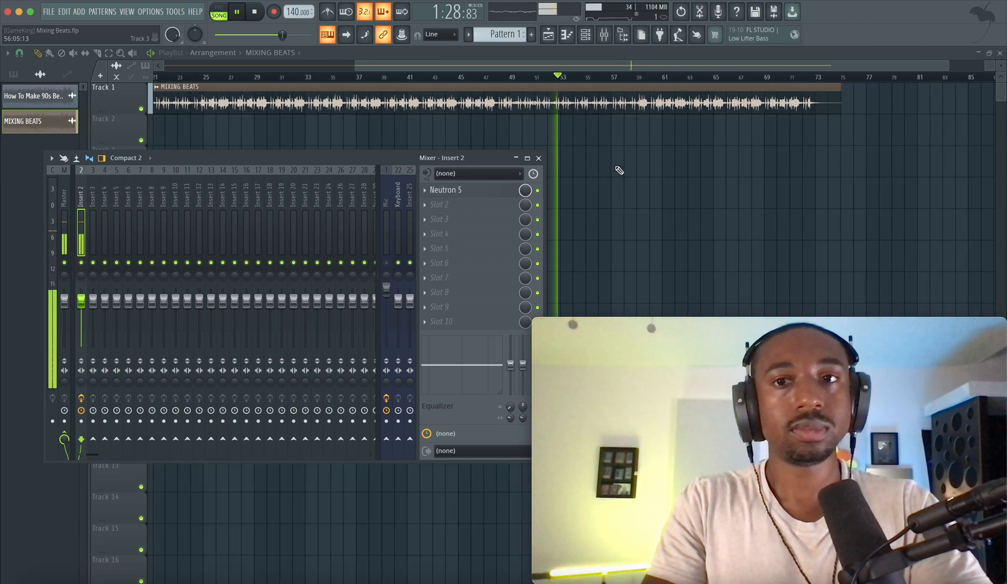
scroll(620, 170, down, 3)
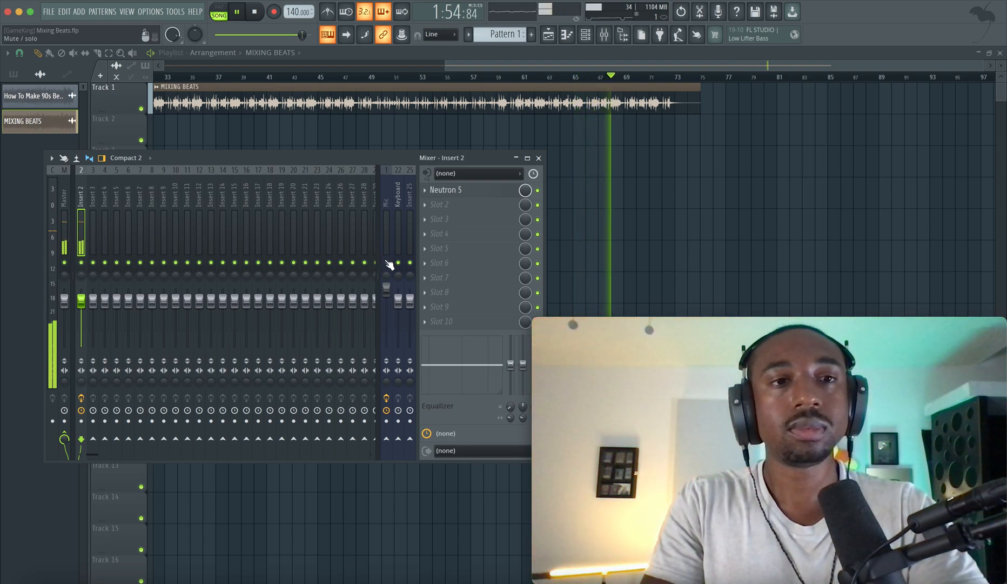
Unmute the Mic track and stop playback with the Neutron 5 window open and moved higher
click(387, 263)
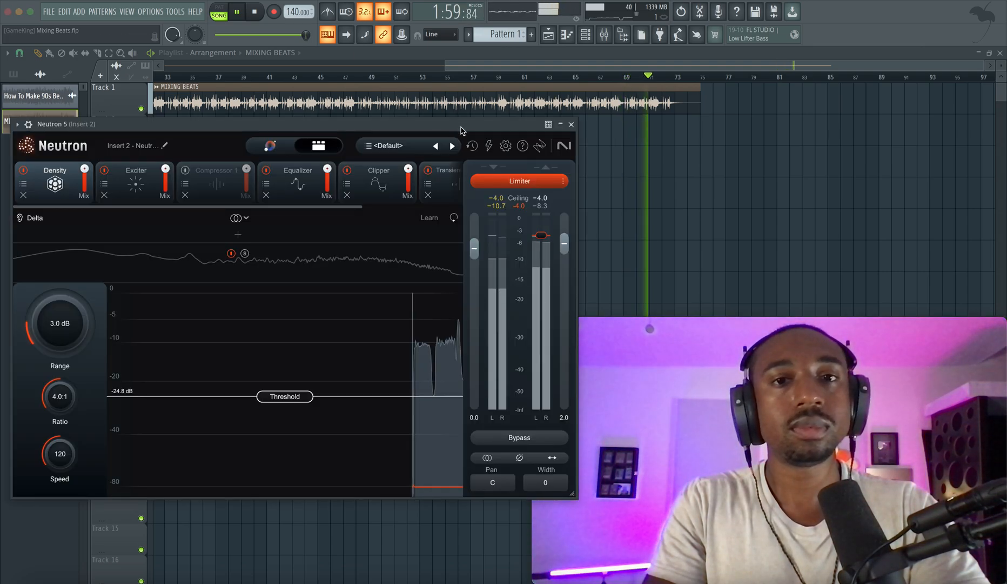
drag(462, 126, 504, 91)
key(space)
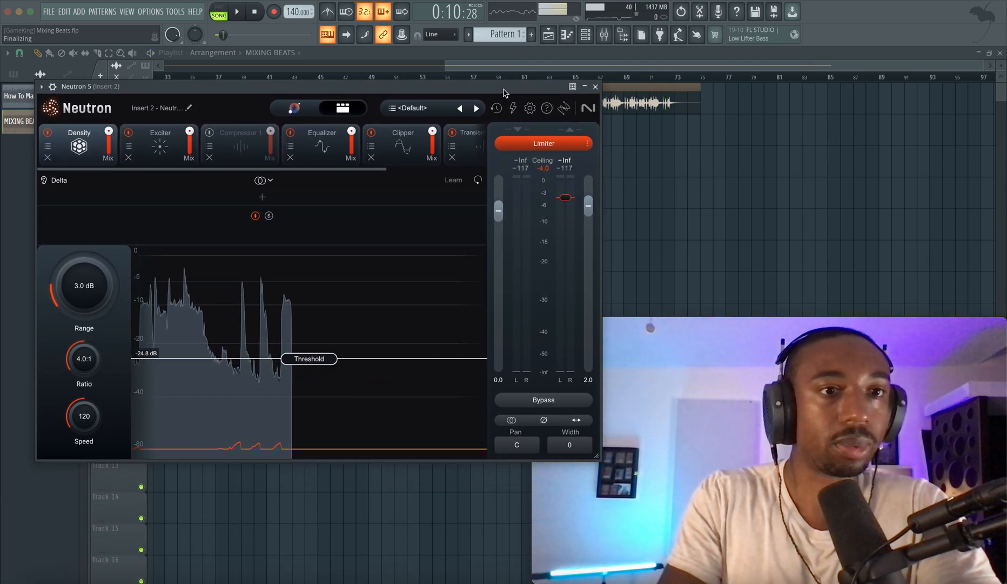